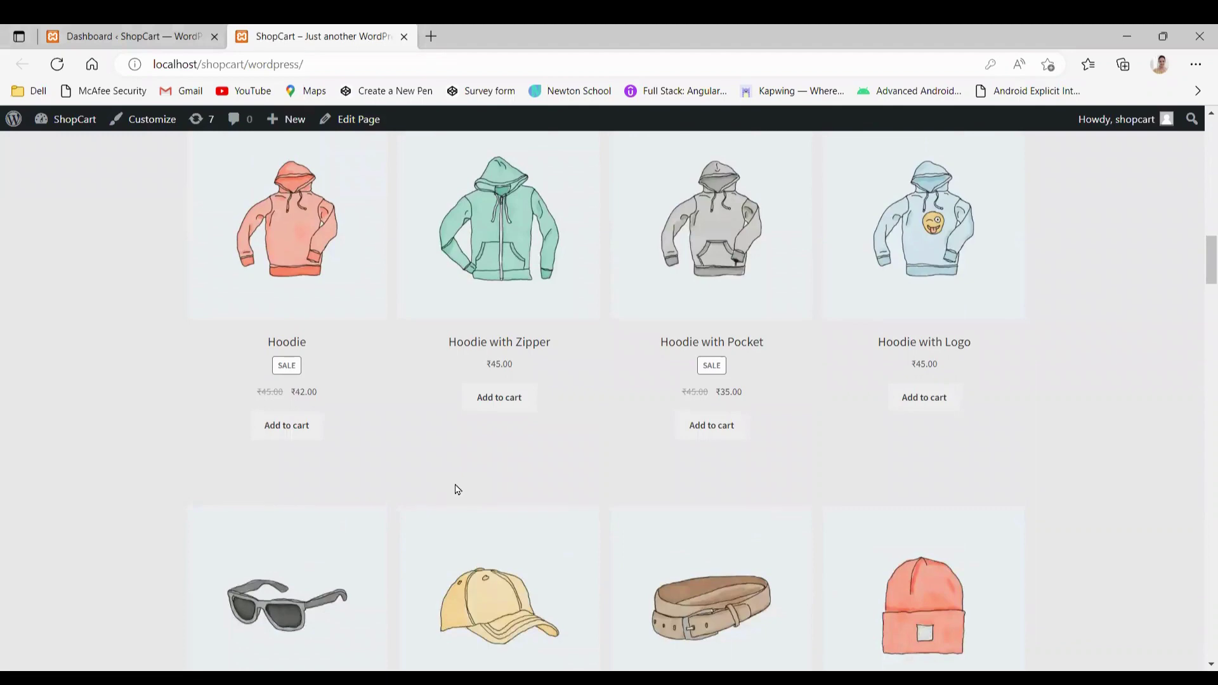
Look over the product rows and the Shop by Category section on the store's home page
scroll(636, 457, "down", 6)
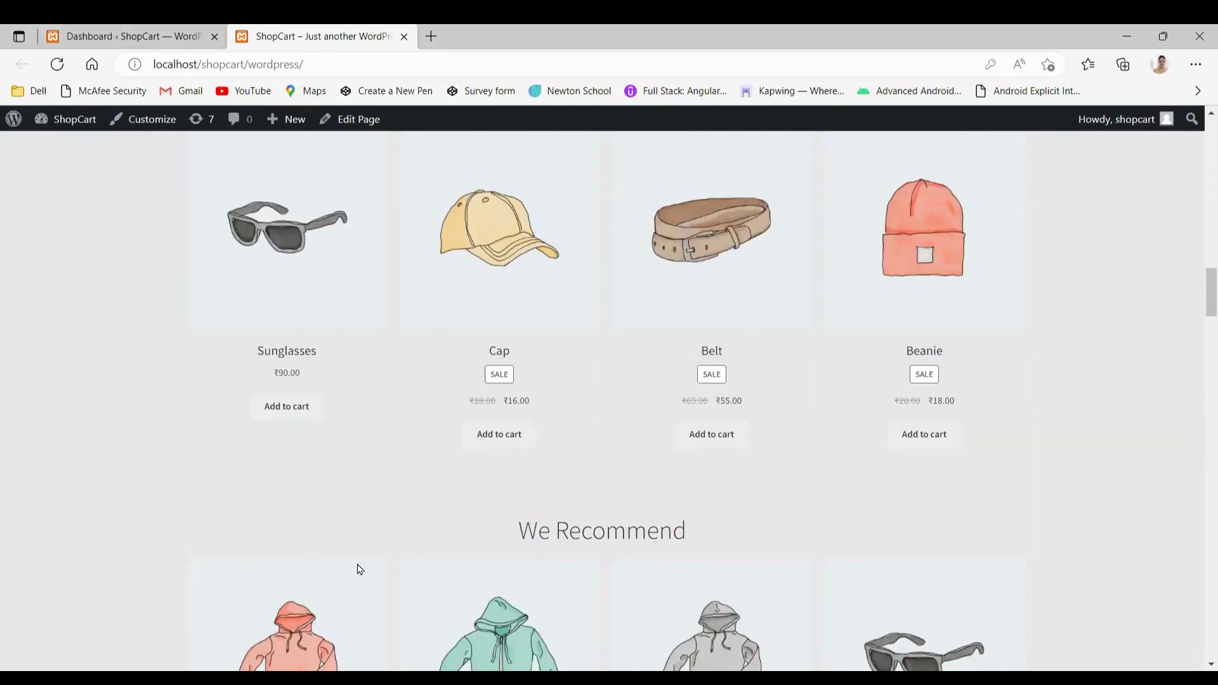
scroll(528, 467, "up", 5)
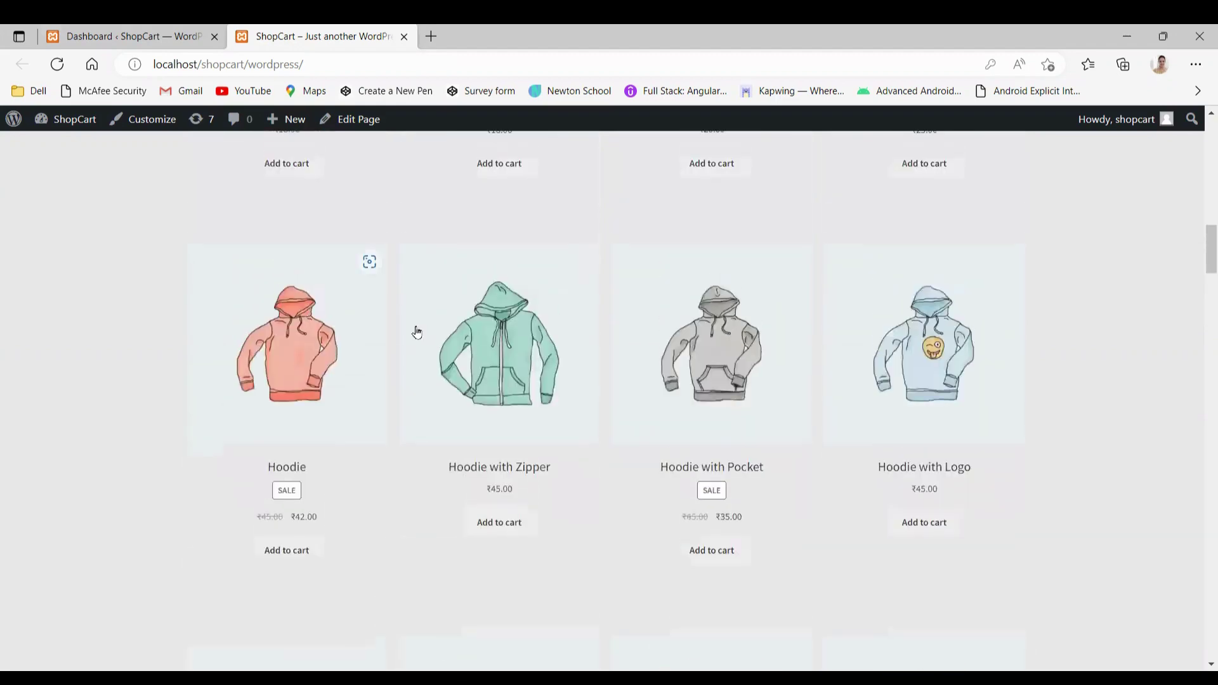
scroll(406, 298, "up", 3)
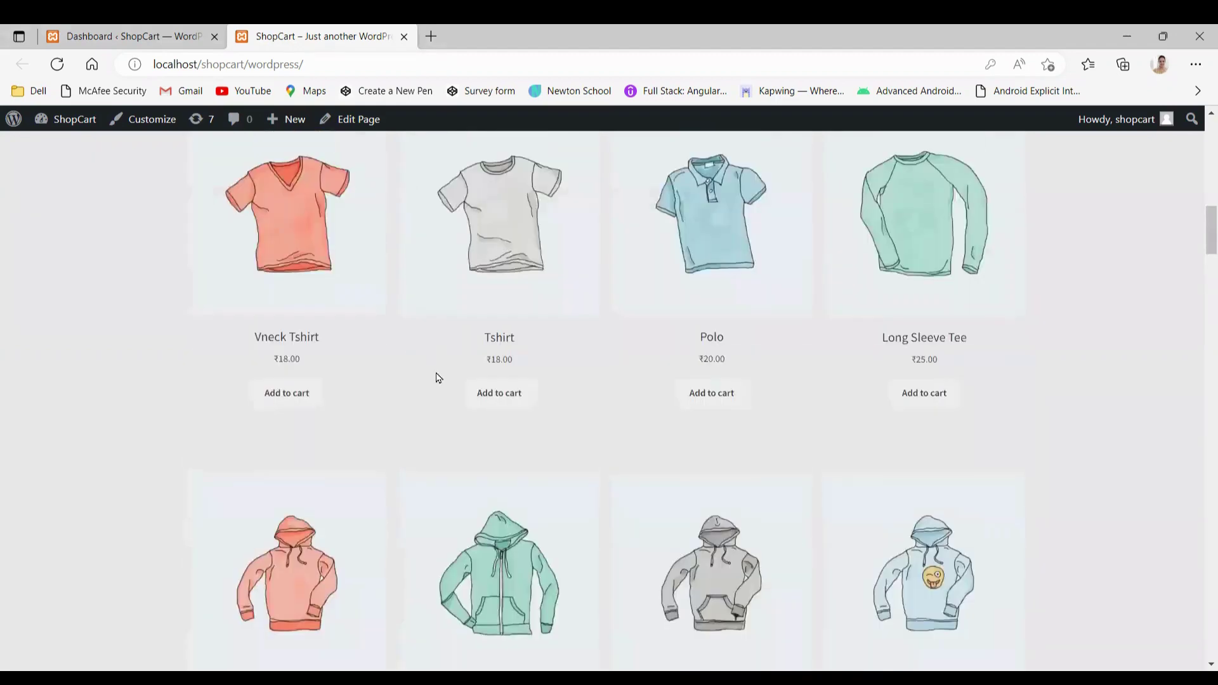
scroll(368, 505, "up", 1)
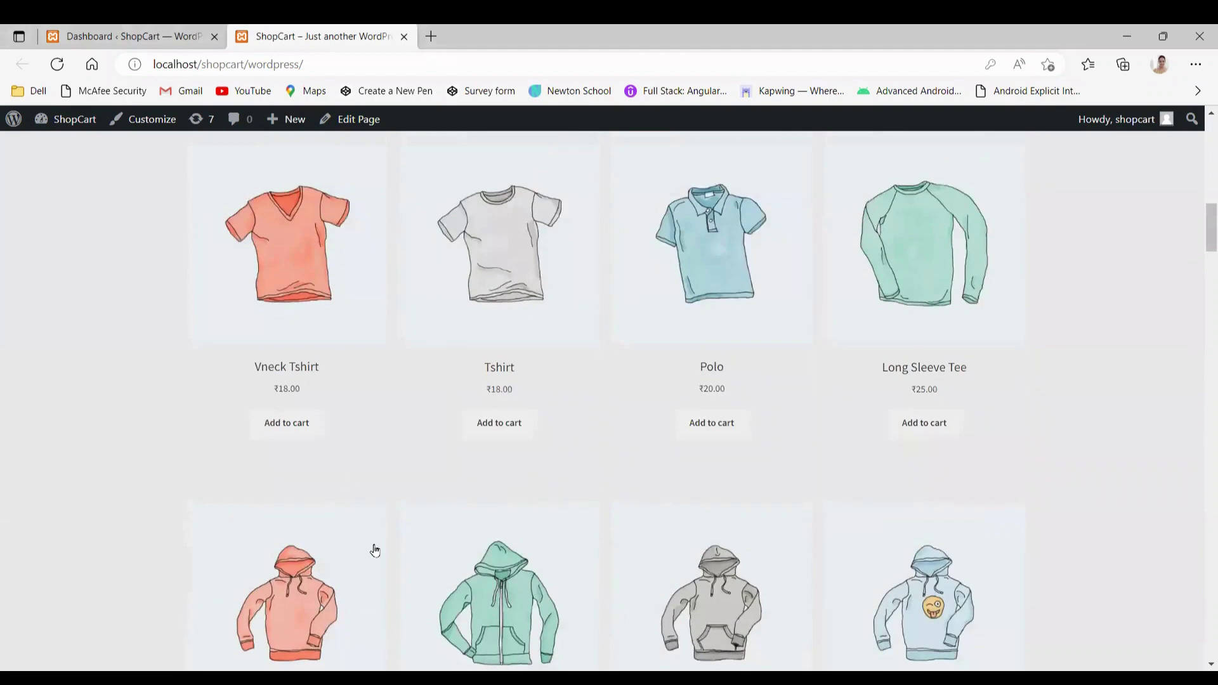
scroll(473, 376, "up", 6)
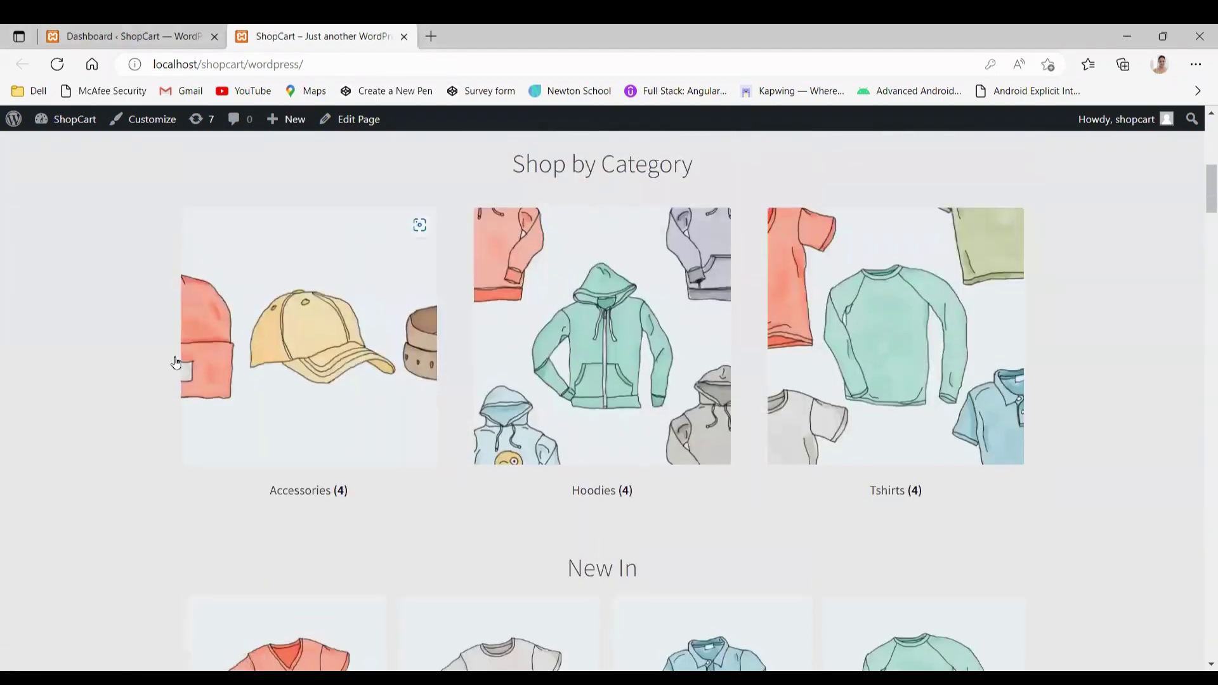
Switch to the WordPress dashboard and open the store's product categories page
left_click(131, 29)
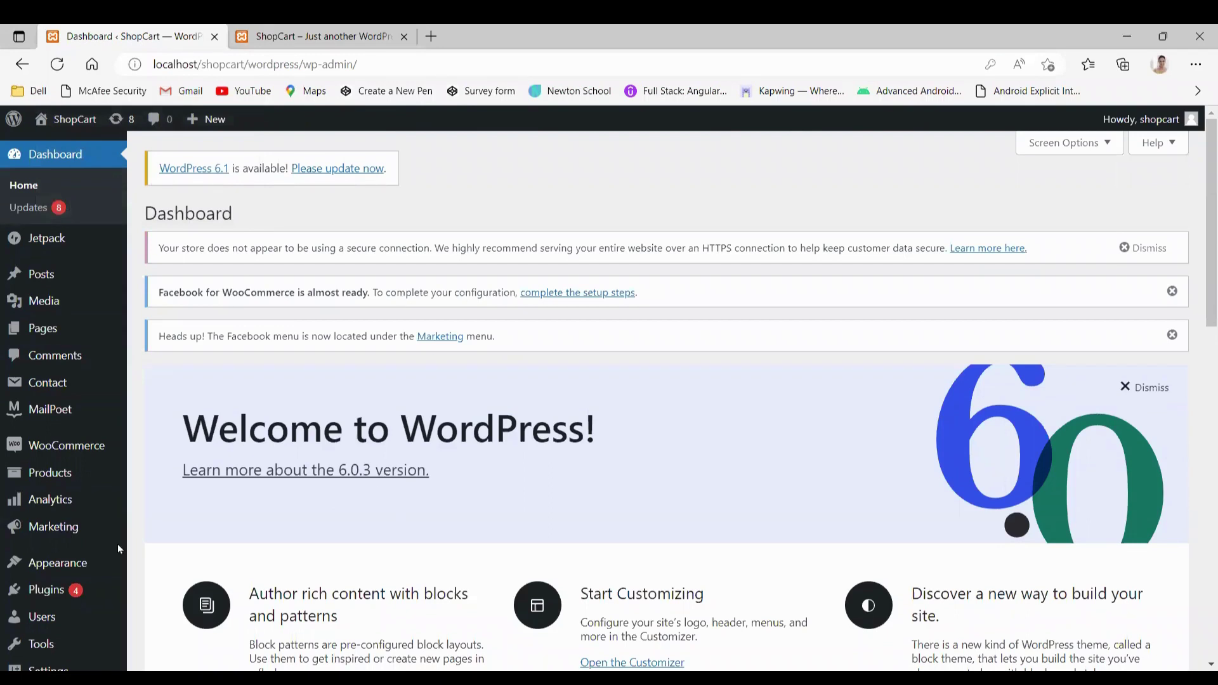
mouse_move(80, 447)
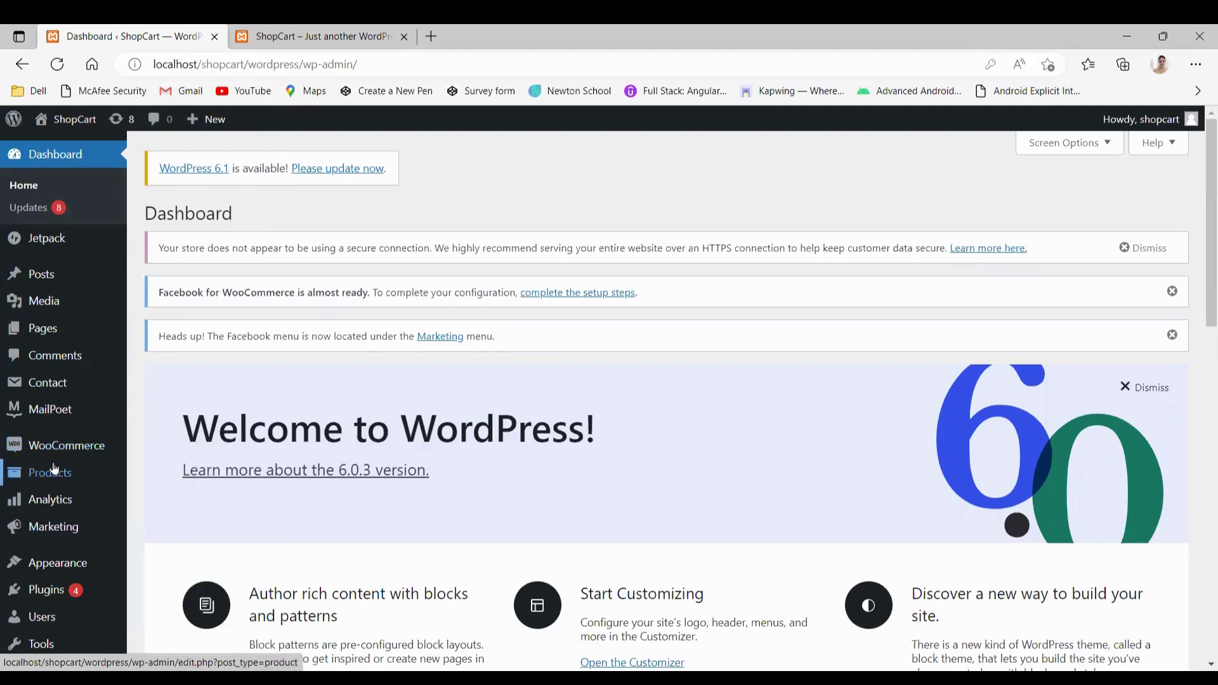
mouse_move(48, 474)
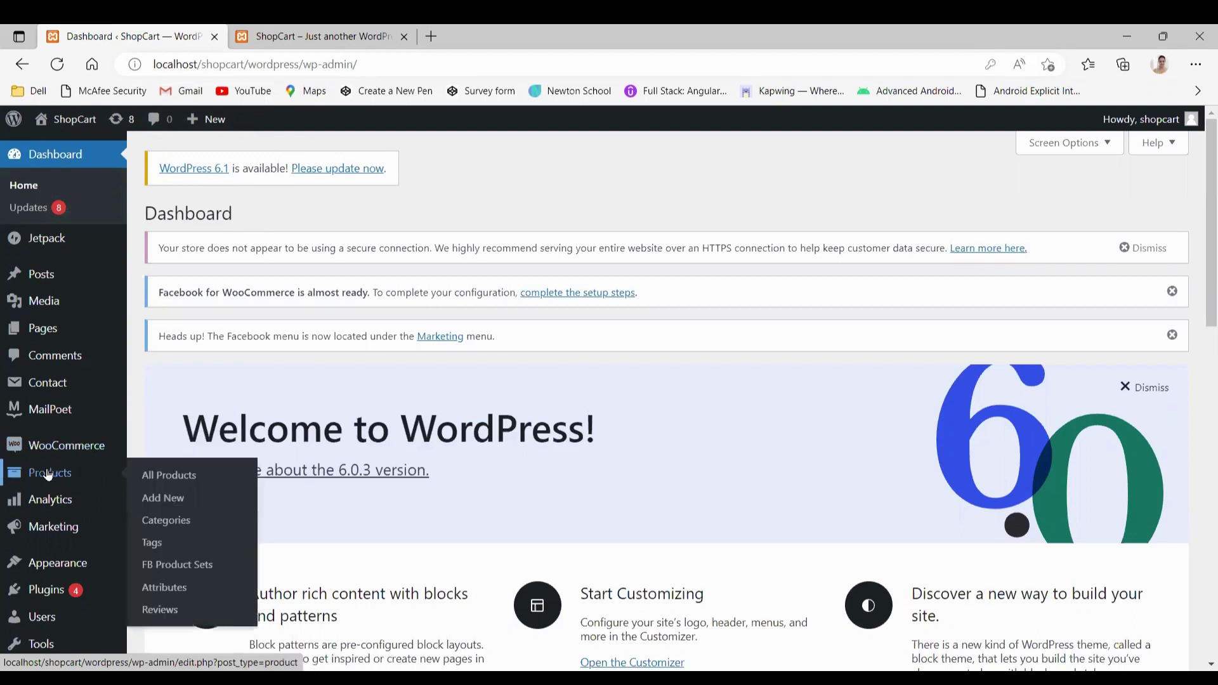
left_click(48, 474)
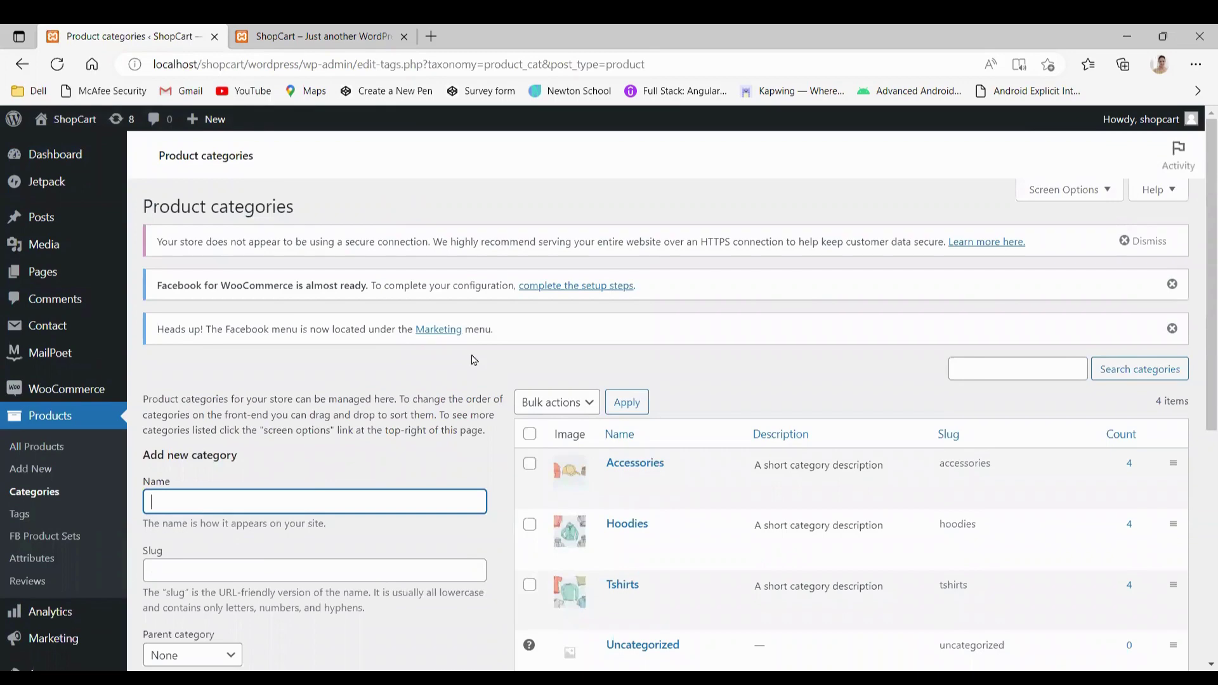
Enter Woman as the name of the new product category
scroll(472, 360, "down", 3)
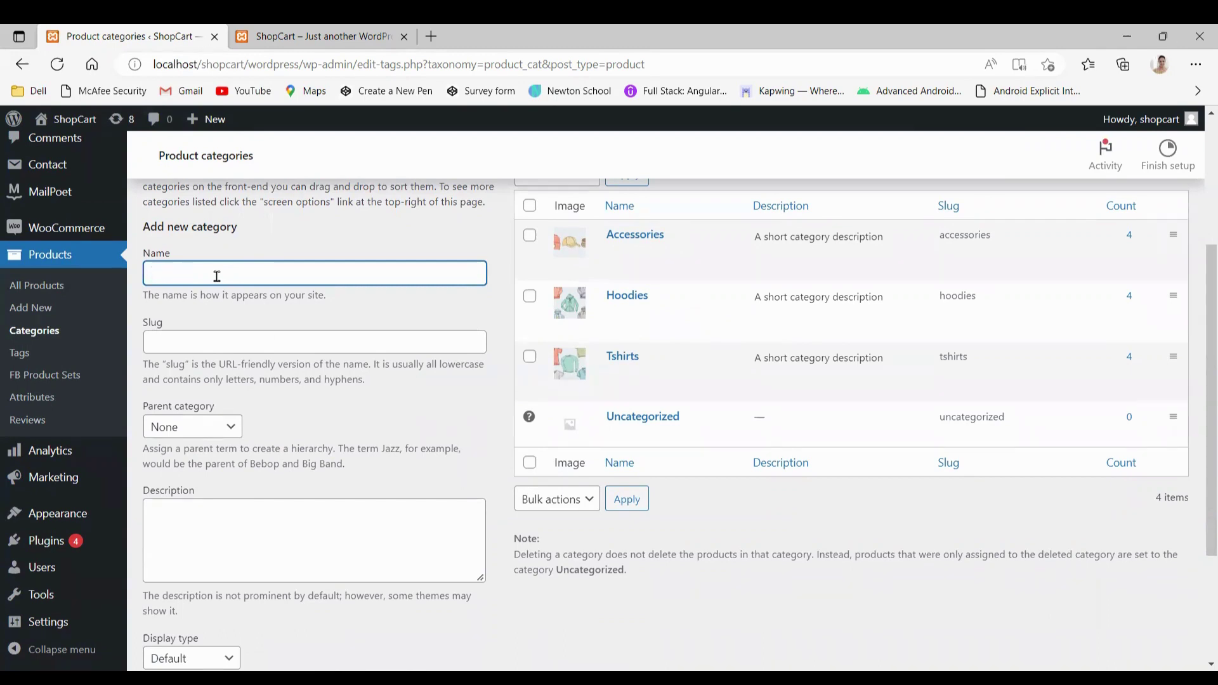
type("Womam")
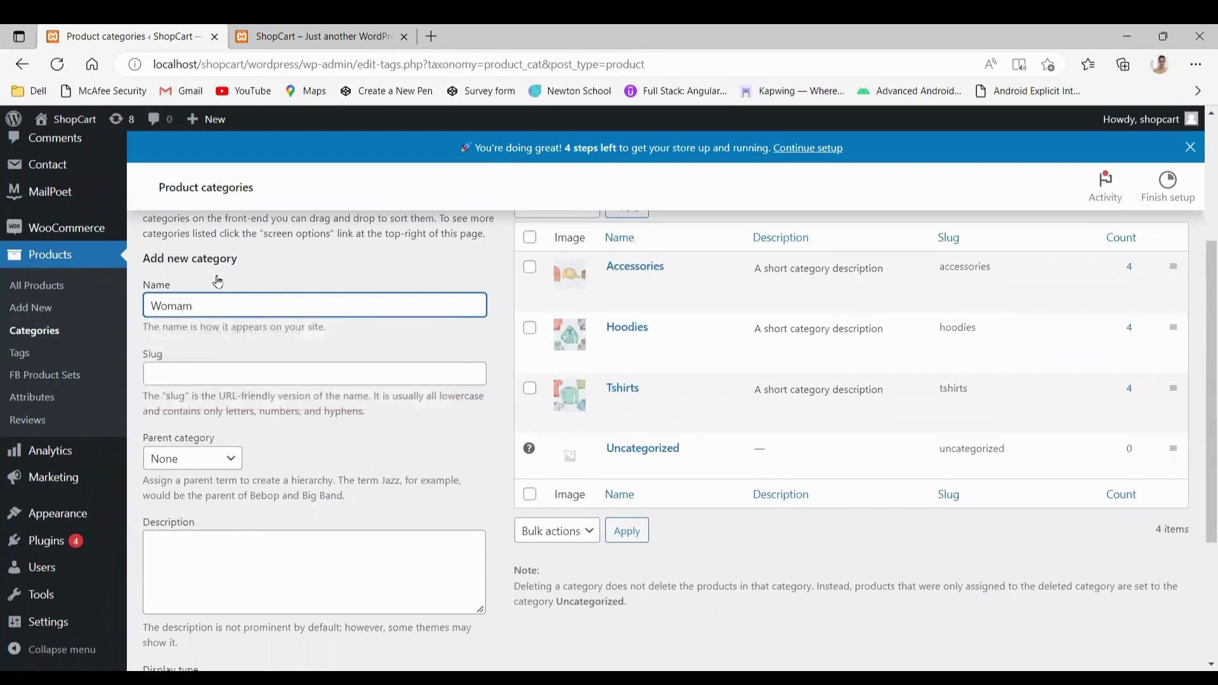
key("BackSpace")
type("n")
scroll(257, 529, "down", 3)
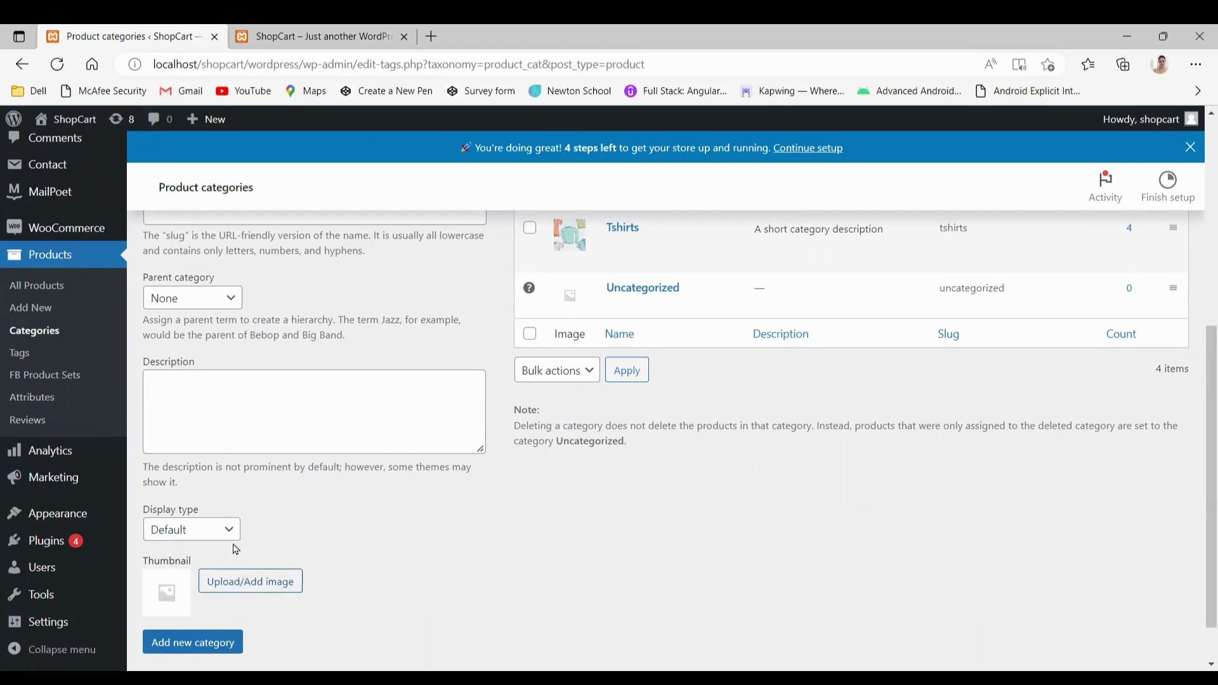
left_click(212, 529)
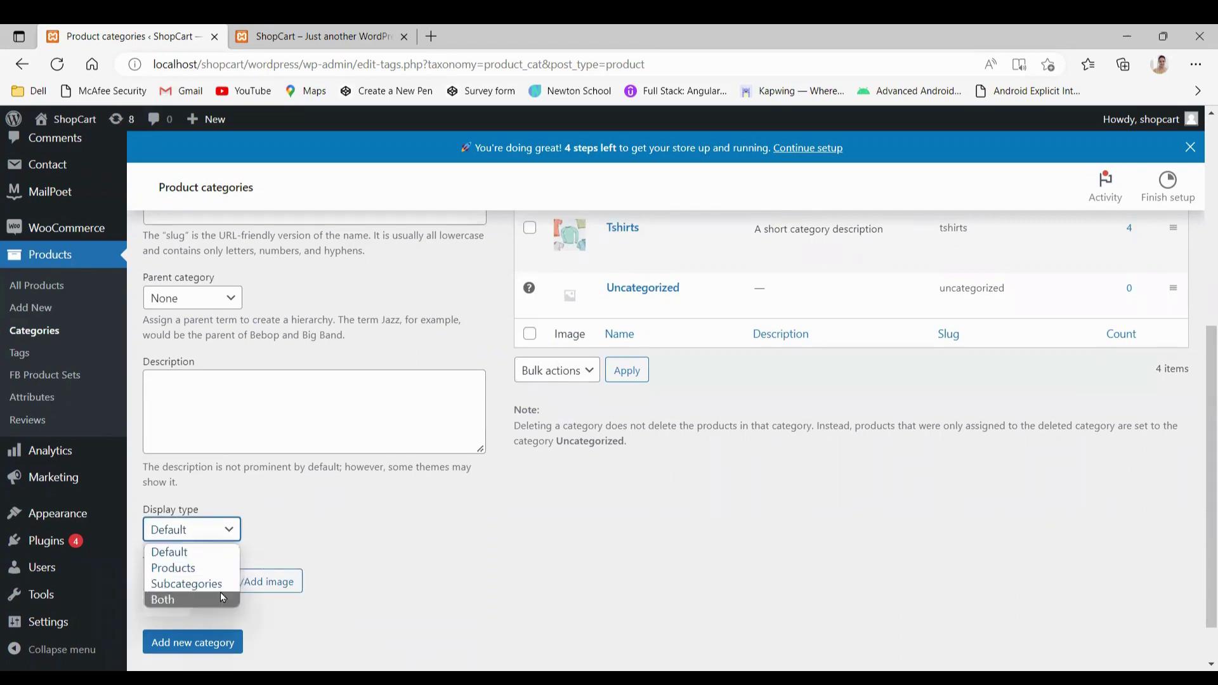
left_click(328, 530)
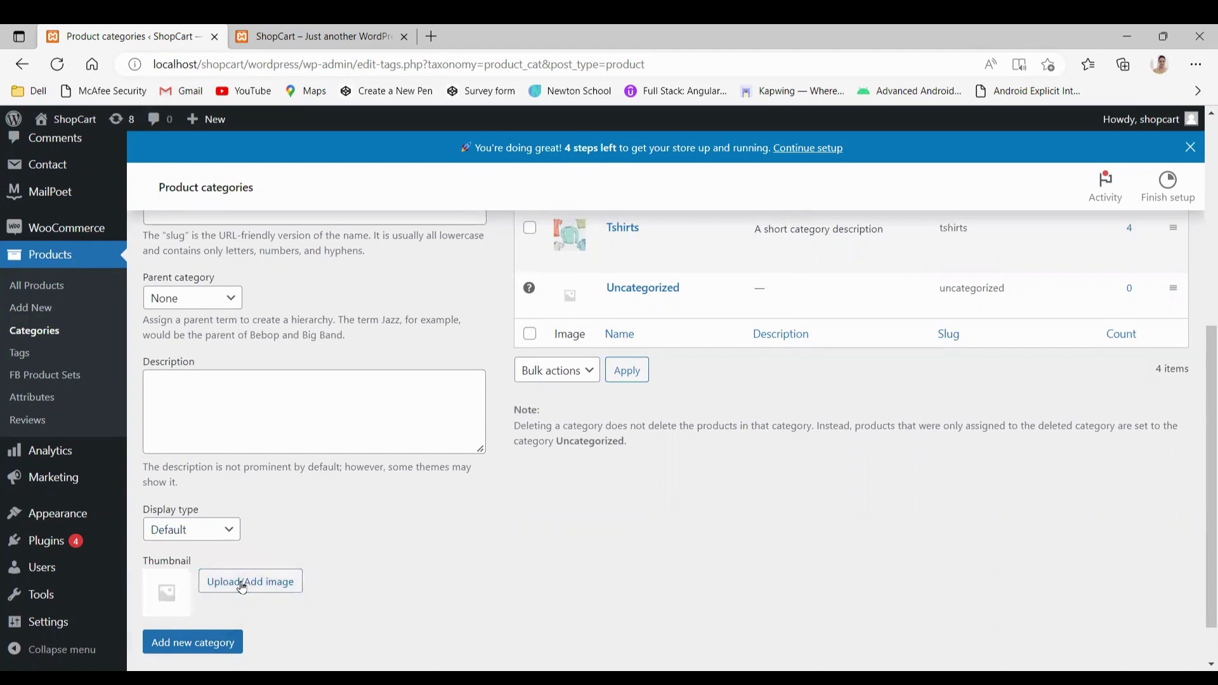
Upload the Cotton-Long-Sleeve-Turtleneck image from the ecommerce site folder in Downloads and use it as the Woman category's thumbnail
left_click(244, 582)
left_click(609, 401)
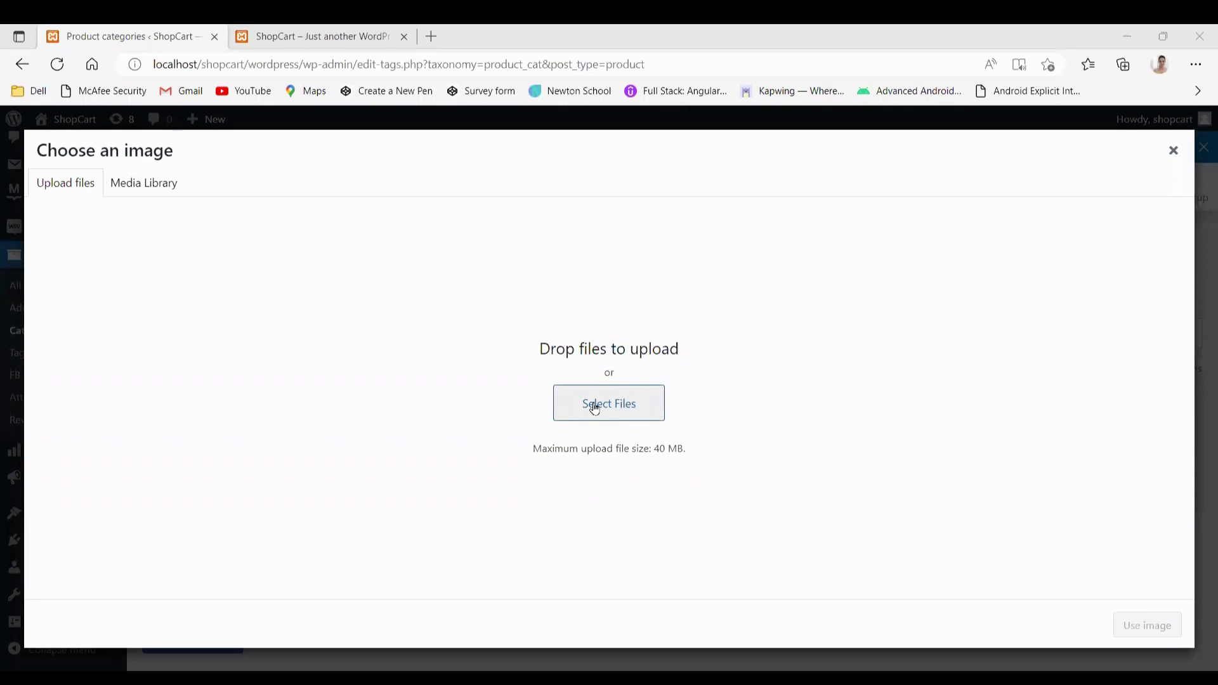
left_click(594, 408)
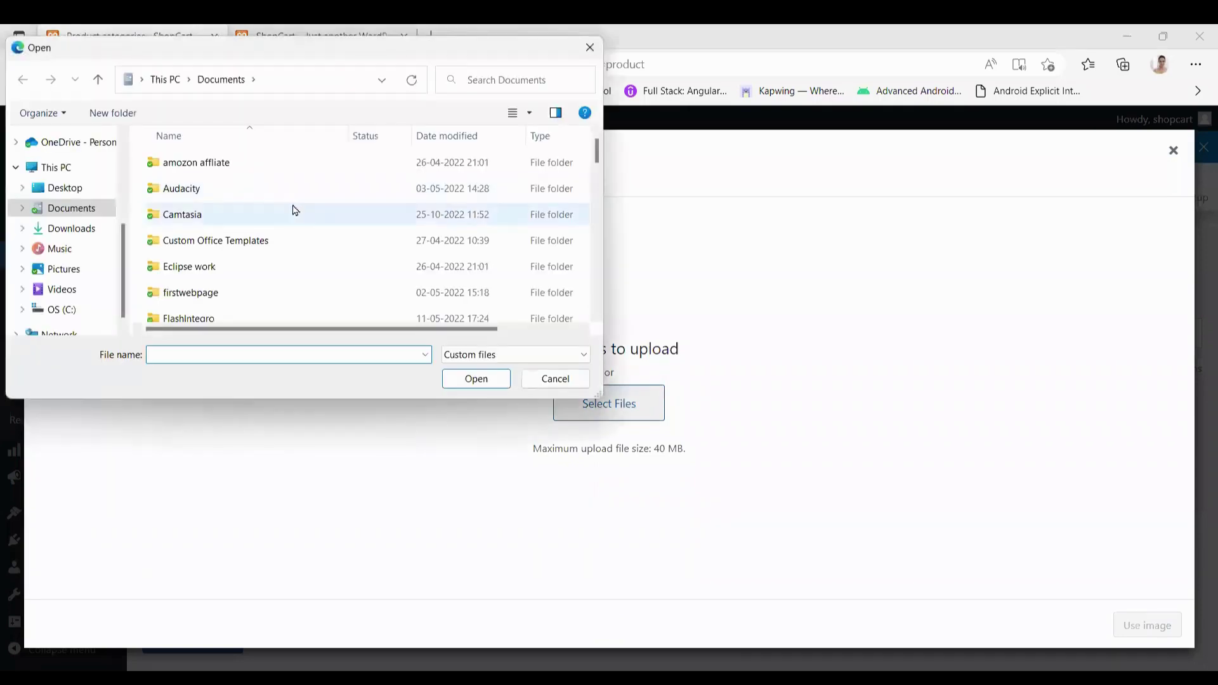
left_click(89, 228)
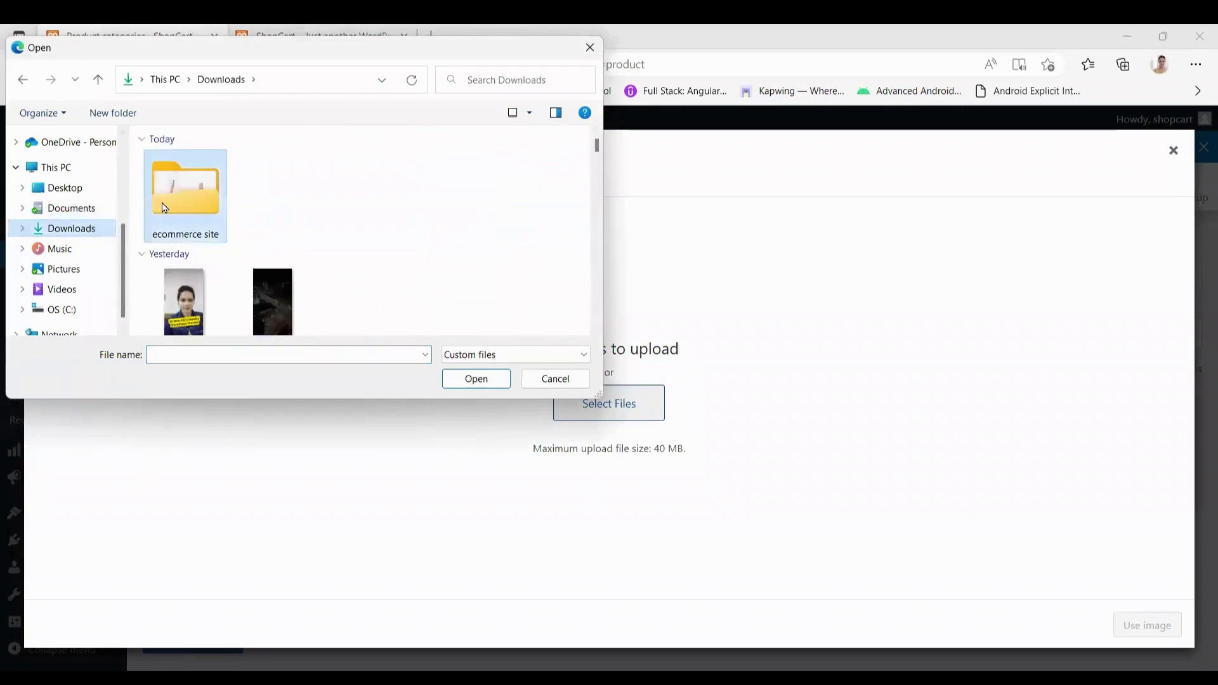
double_click(222, 225)
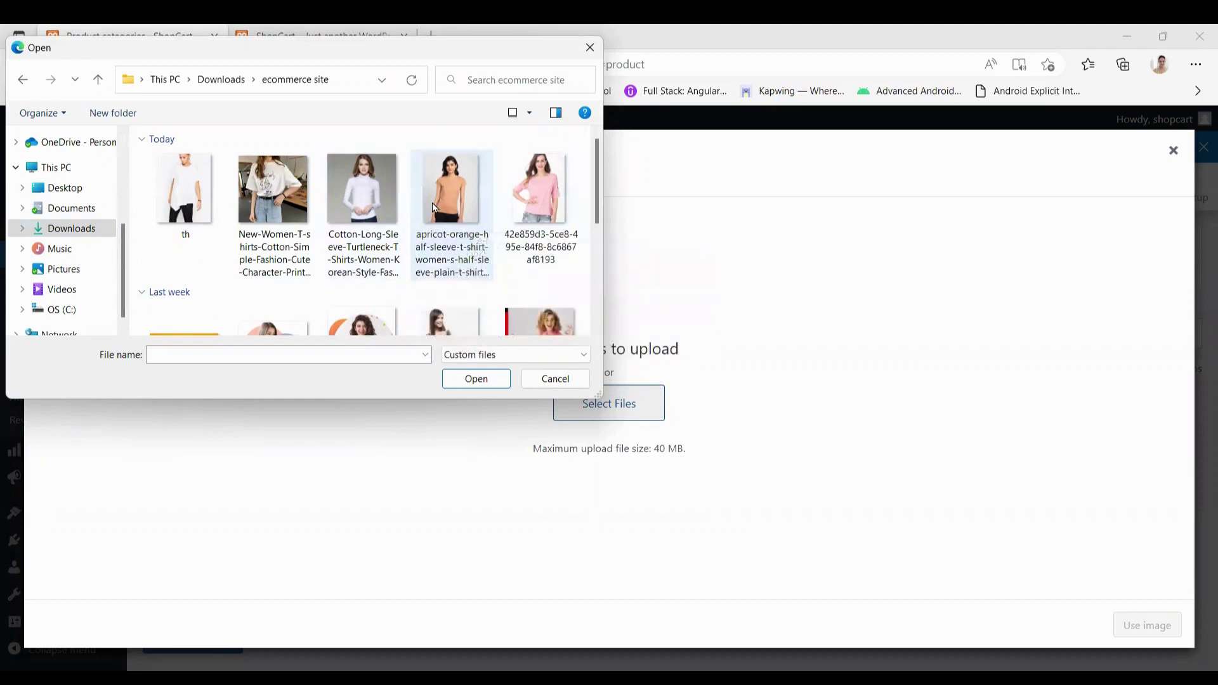
left_click(371, 217)
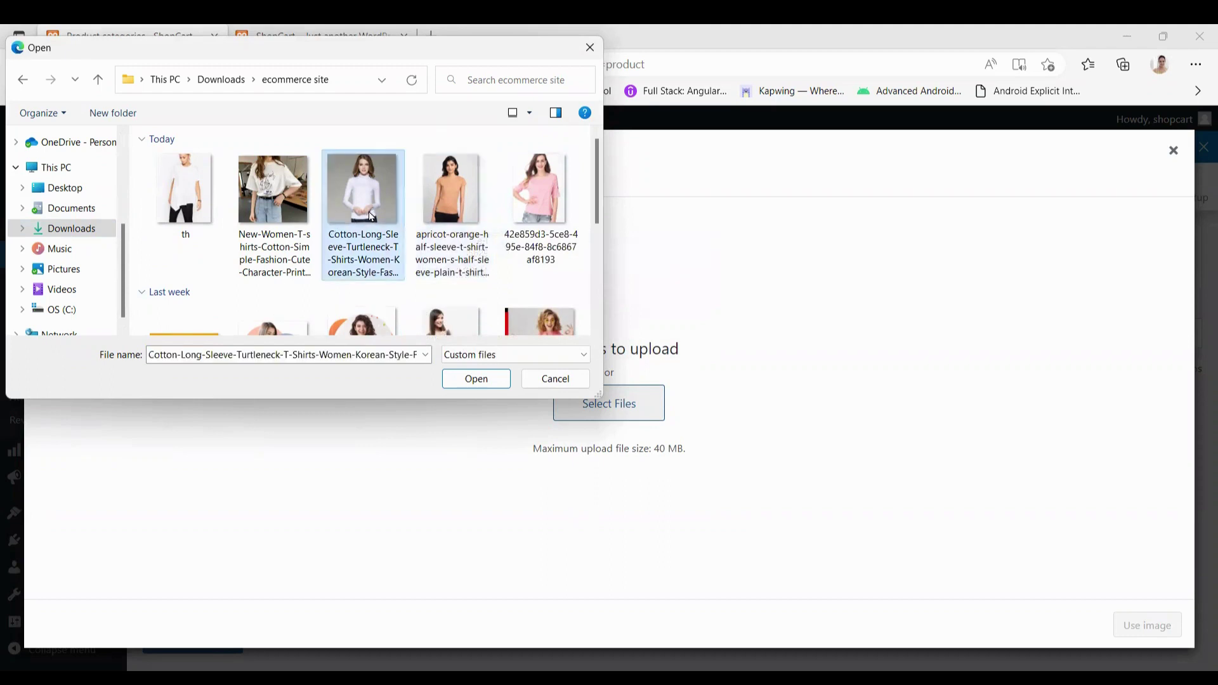
left_click(475, 381)
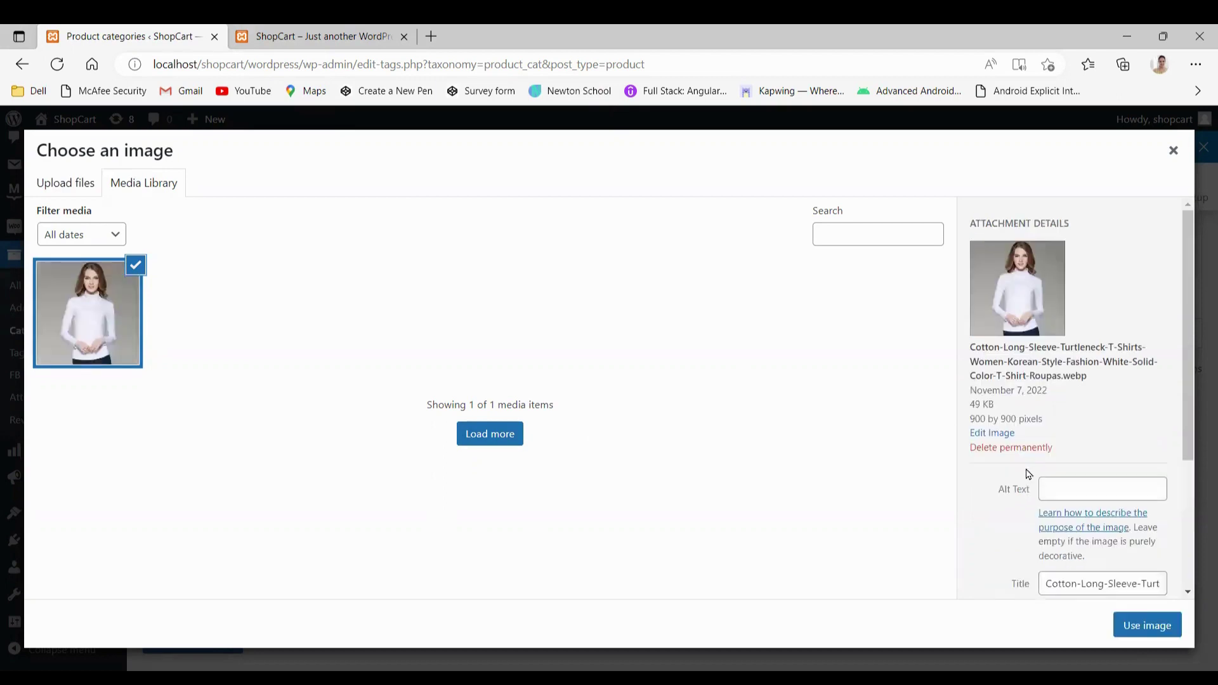
left_click(1133, 627)
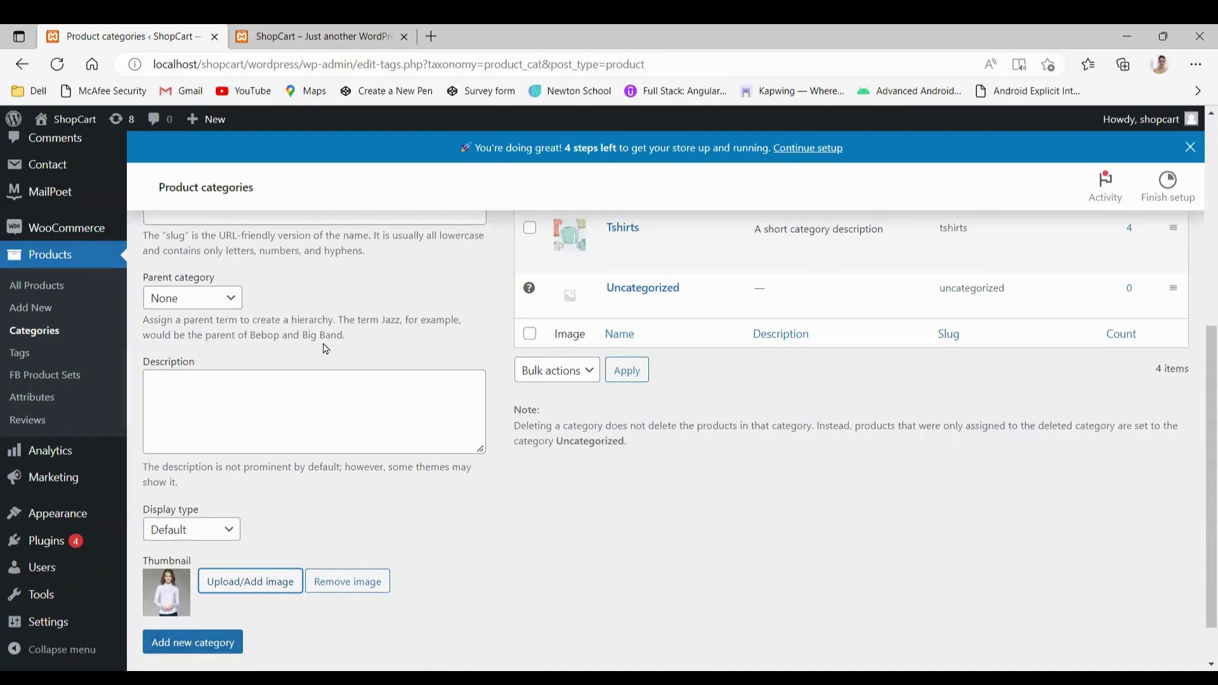
Review the completed form and add the Woman category to the store
scroll(330, 346, "up", 3)
scroll(344, 449, "down", 4)
left_click(189, 585)
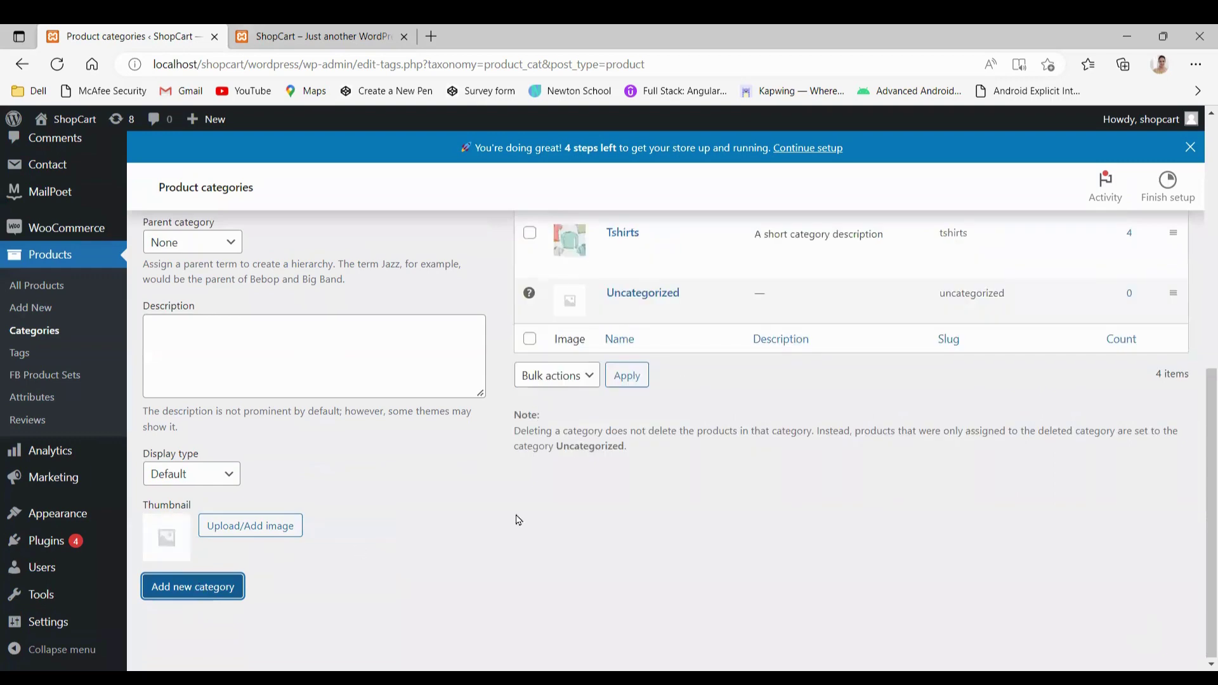
Enter Men as the name of a second new product category
scroll(628, 412, "up", 4)
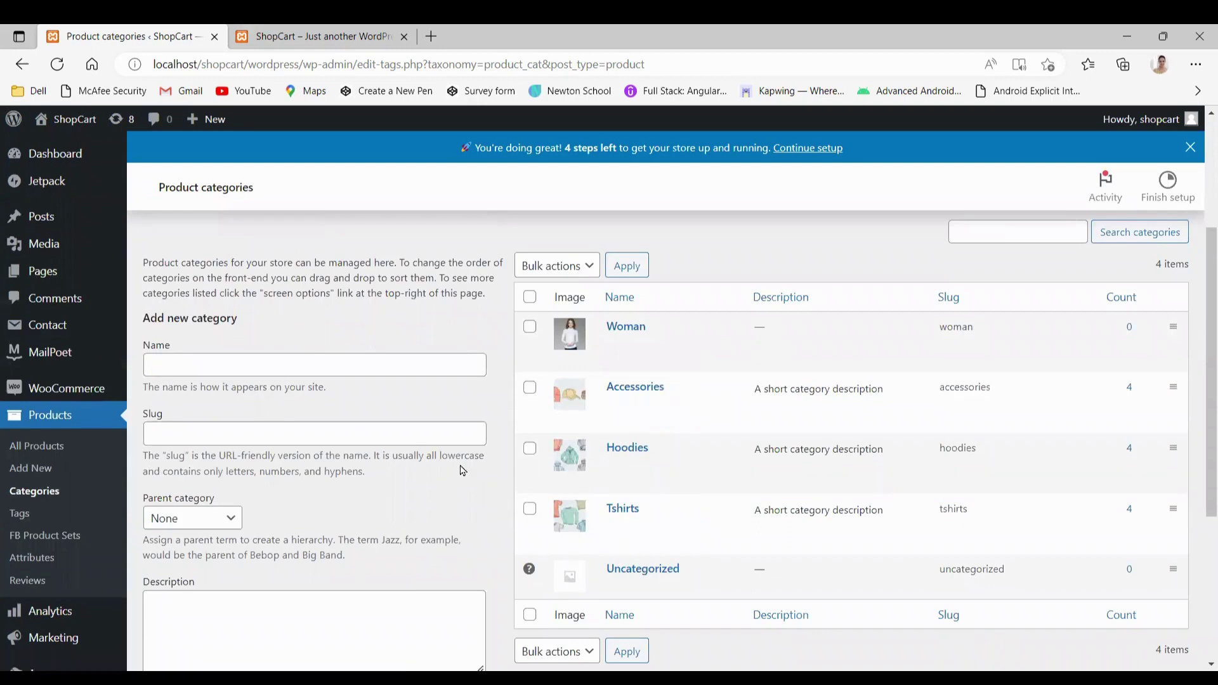
left_click(234, 353)
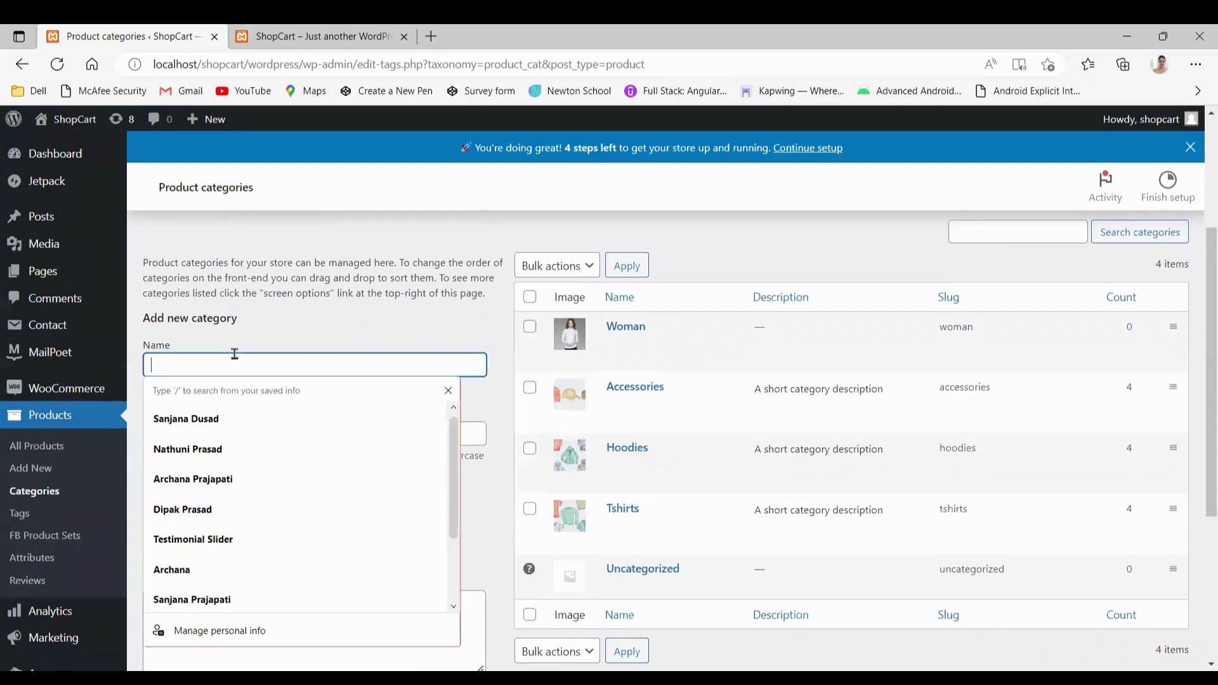
type("Men")
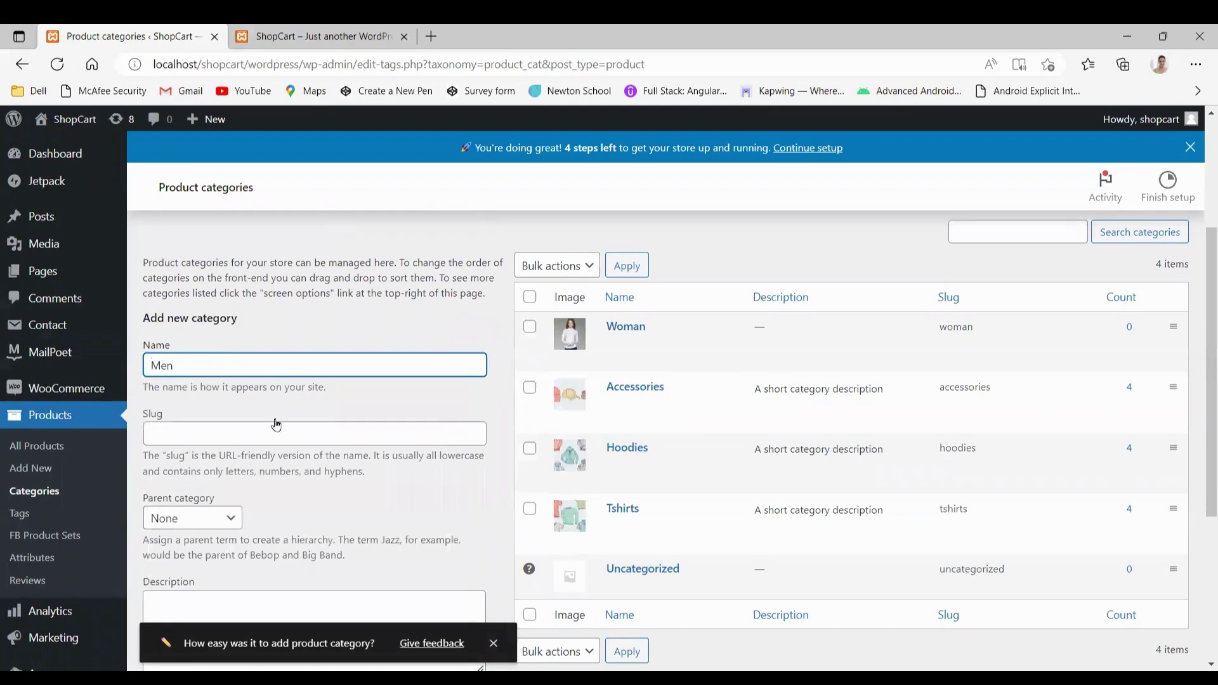
scroll(276, 425, "down", 1)
scroll(277, 425, "down", 2)
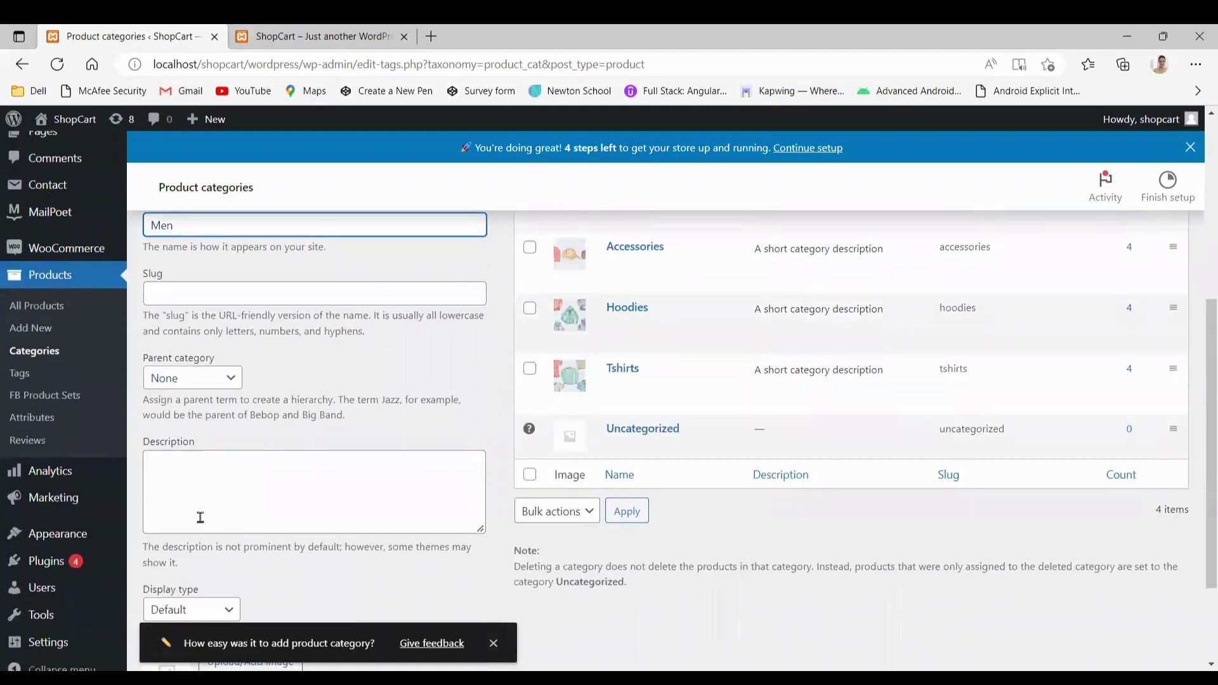
scroll(305, 425, "up", 1)
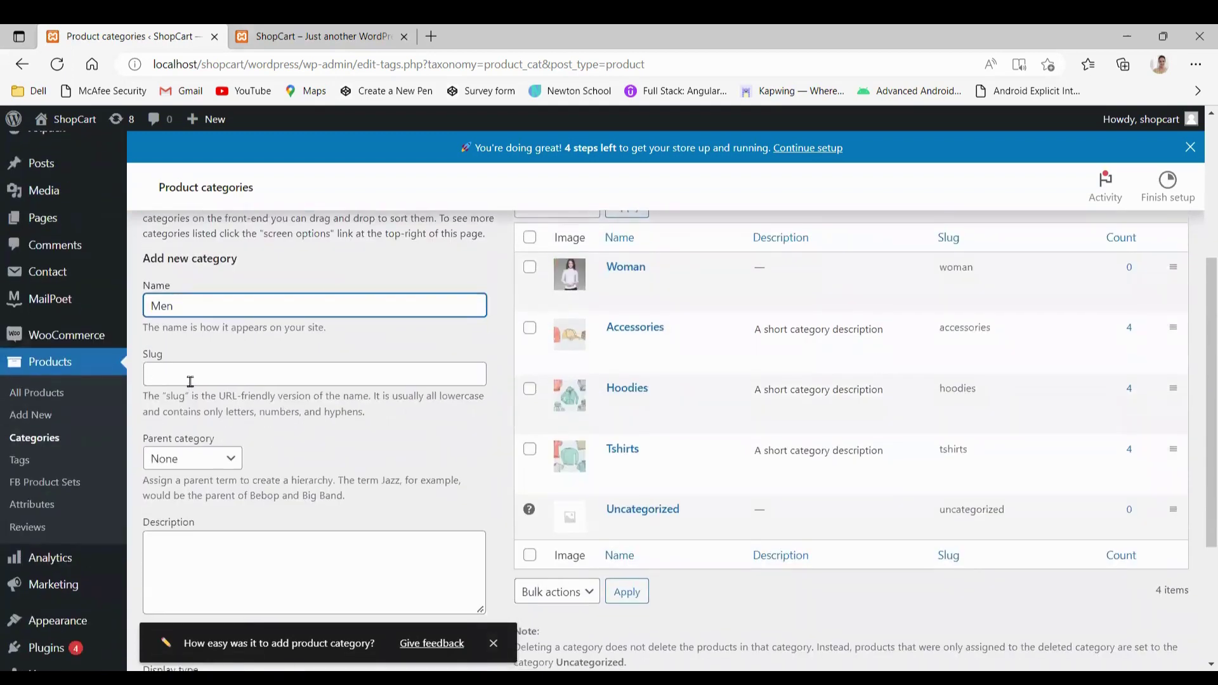
scroll(196, 386, "down", 1)
scroll(190, 381, "up", 1)
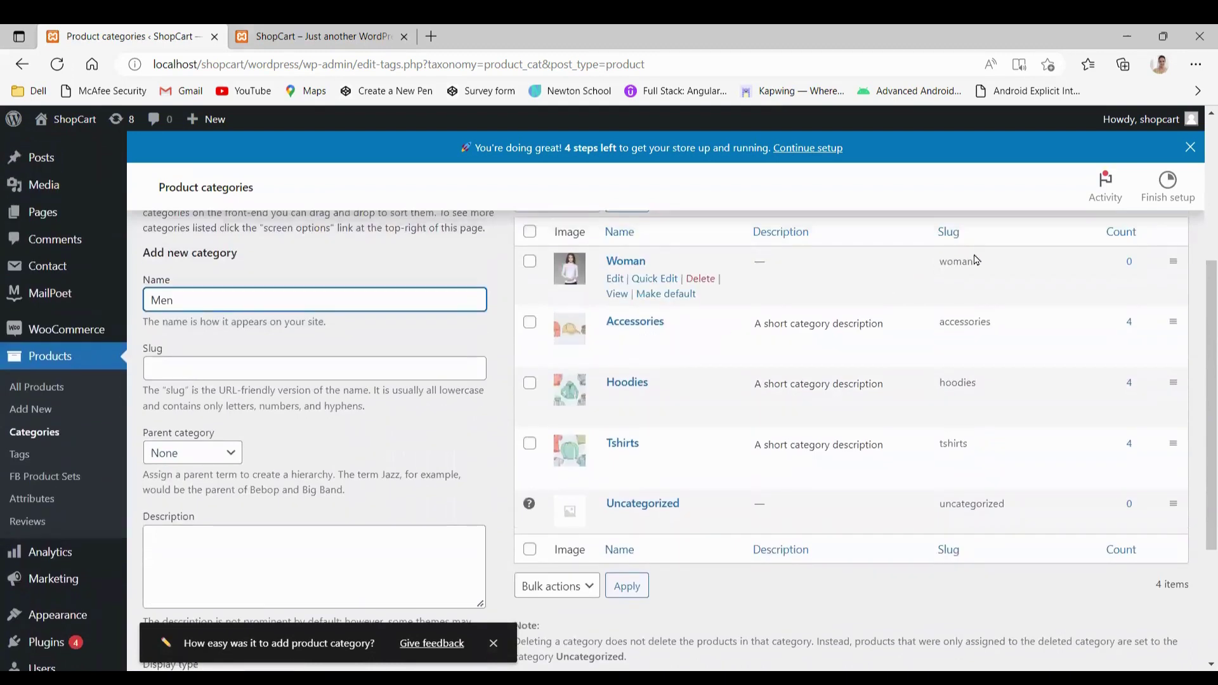
scroll(353, 462, "down", 1)
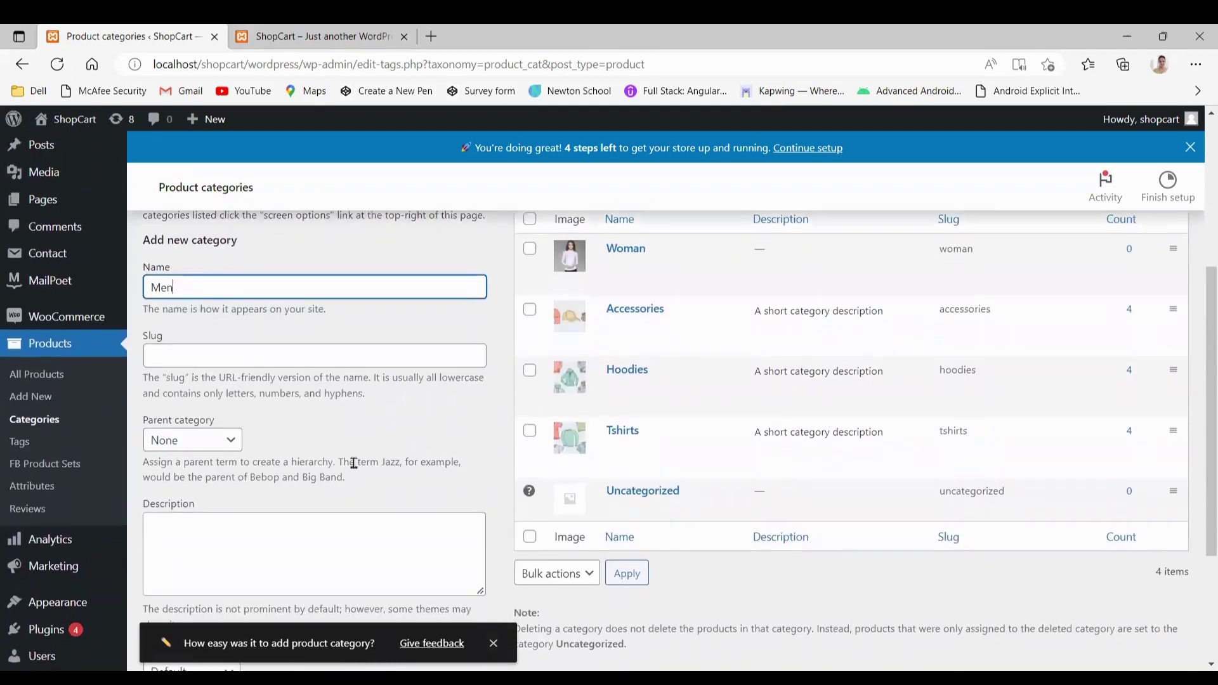
Give the Men category the description "This is man's category."
left_click(206, 537)
type("T")
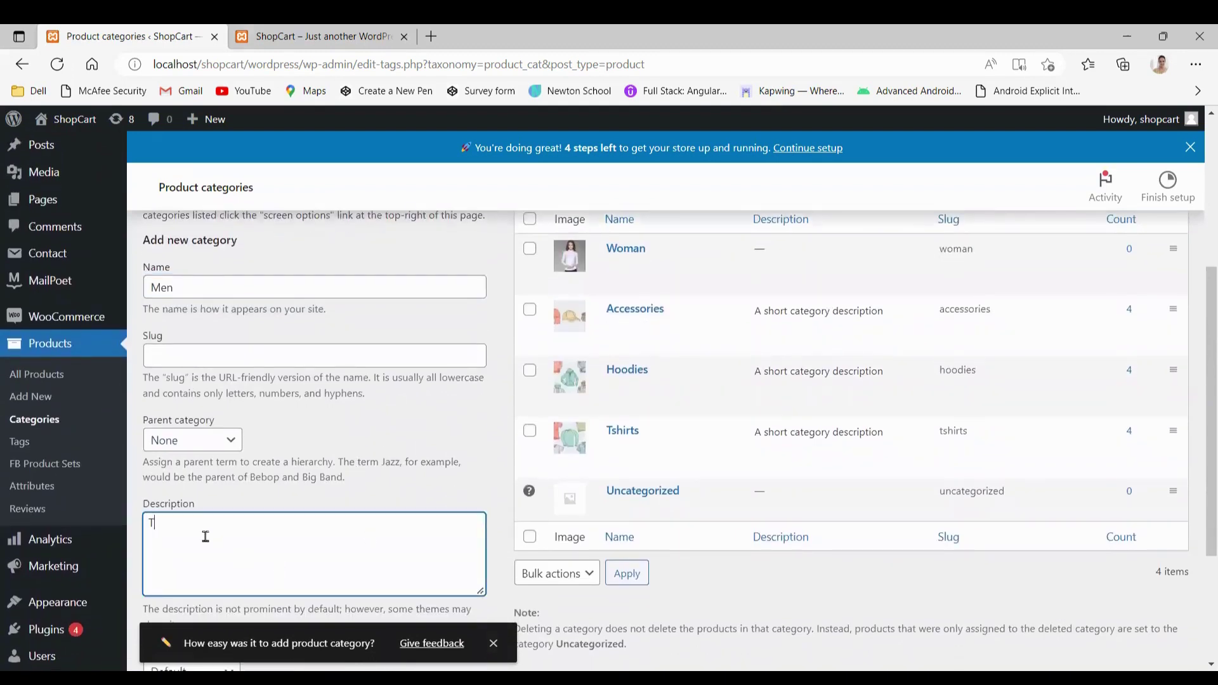
type("his is man's category.")
Upload the orange shirt image th (2) from the ecommerce site folder and use it as the Men category's thumbnail
scroll(206, 537, "down", 3)
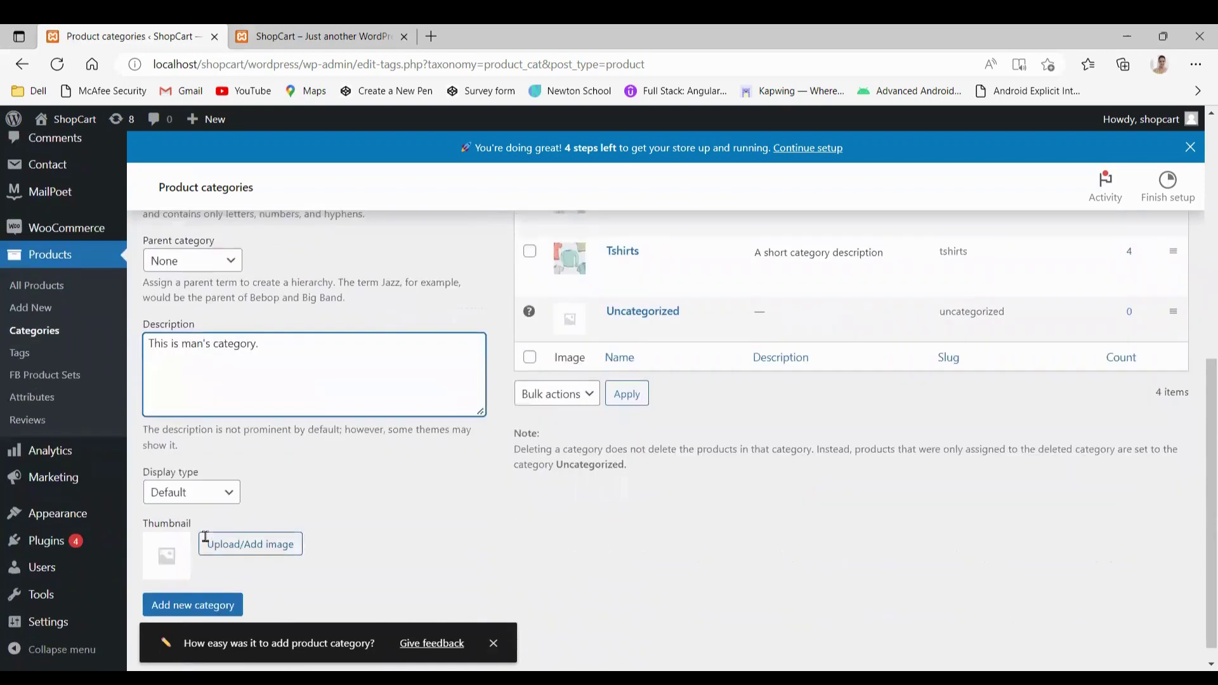
left_click(206, 537)
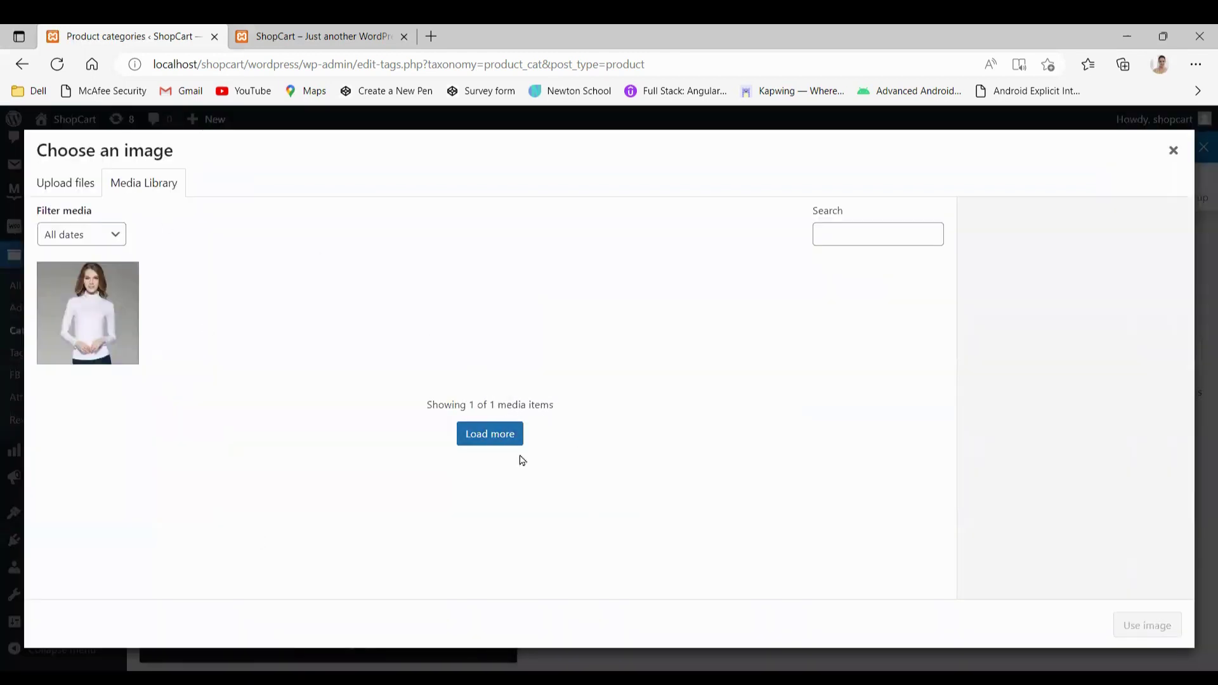
left_click(64, 184)
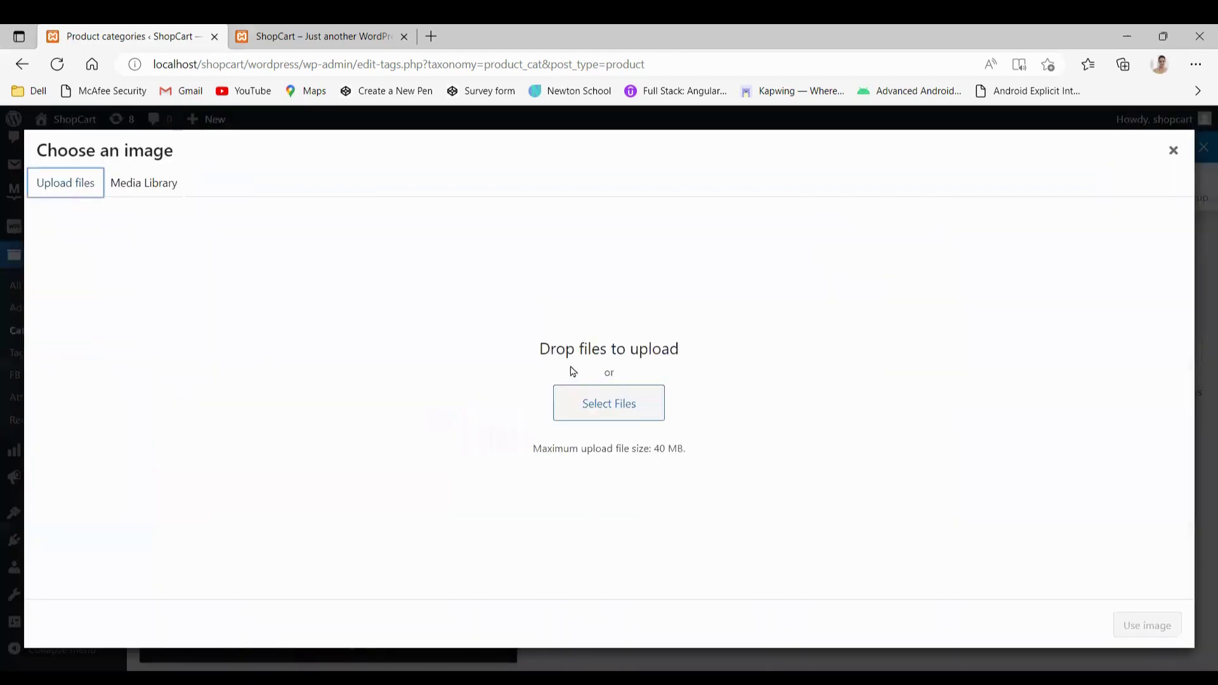
left_click(595, 404)
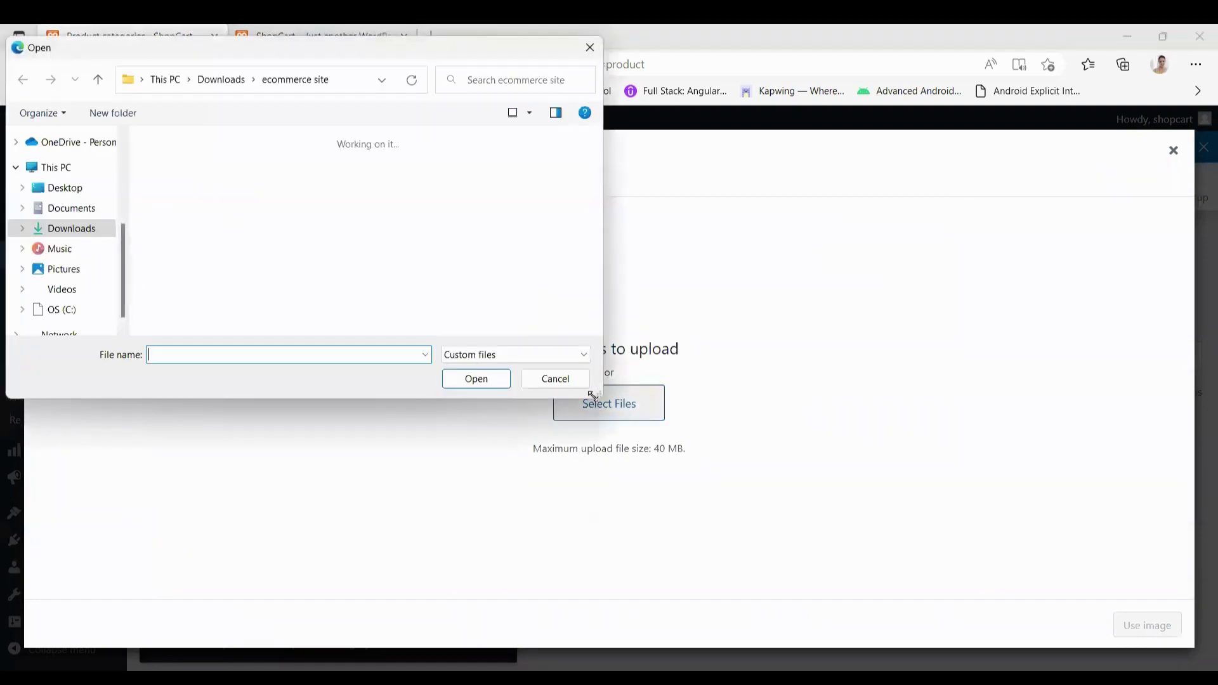
scroll(395, 272, "down", 5)
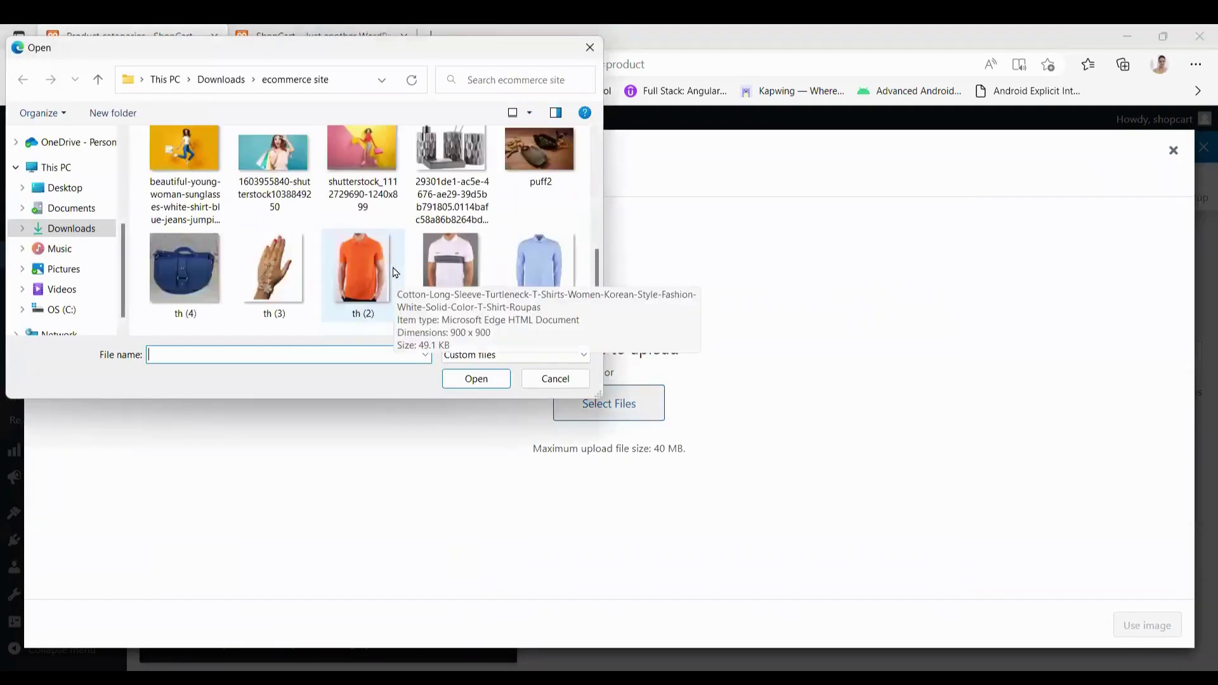
left_click(356, 272)
left_click(477, 376)
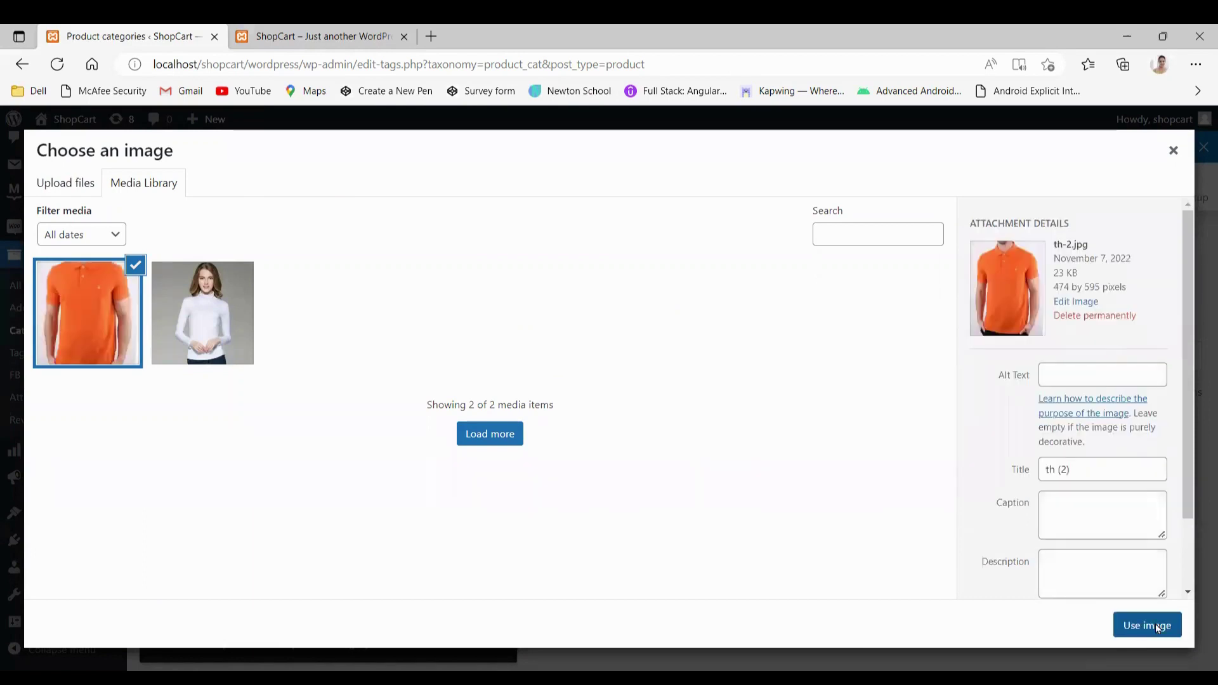
left_click(1156, 627)
Review the completed form and add the Men category to the store
scroll(698, 514, "up", 1)
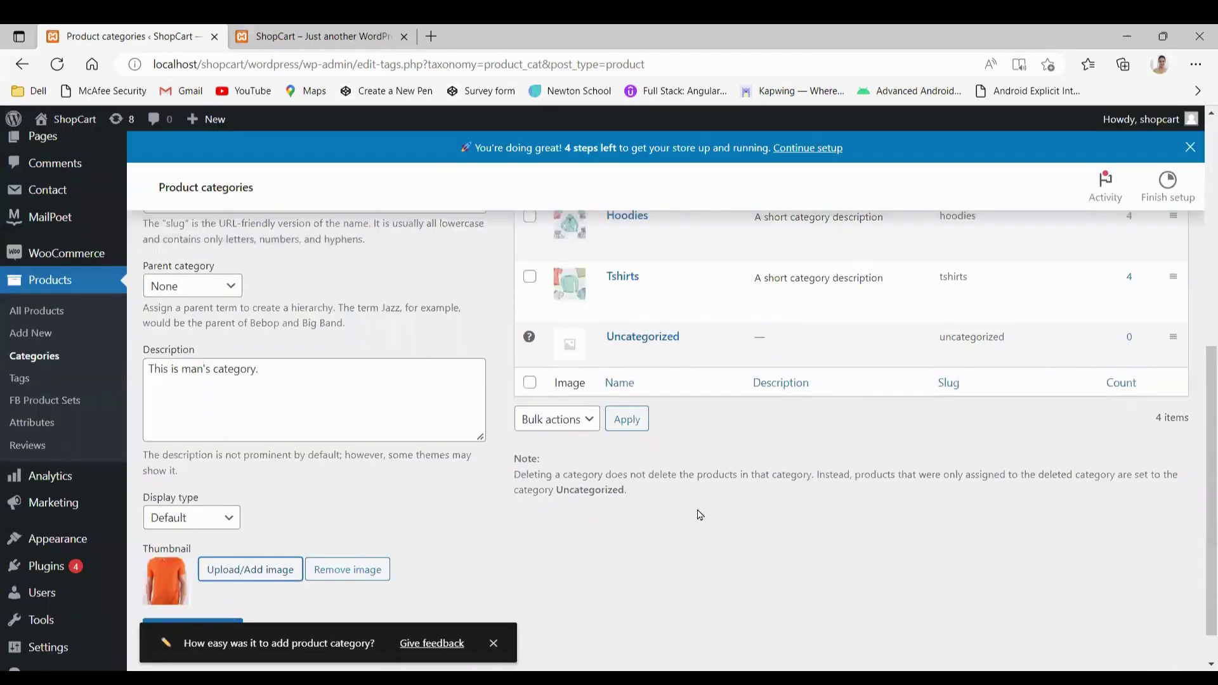
scroll(628, 479, "down", 1)
scroll(313, 327, "up", 1)
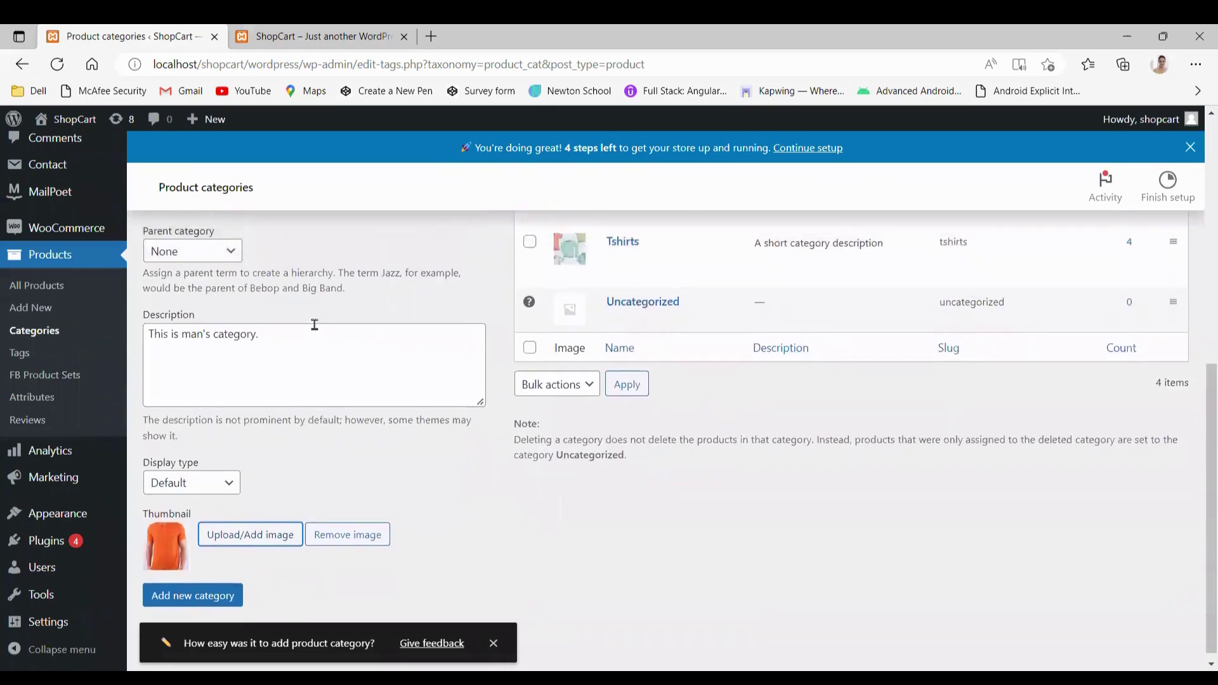
scroll(313, 321, "down", 1)
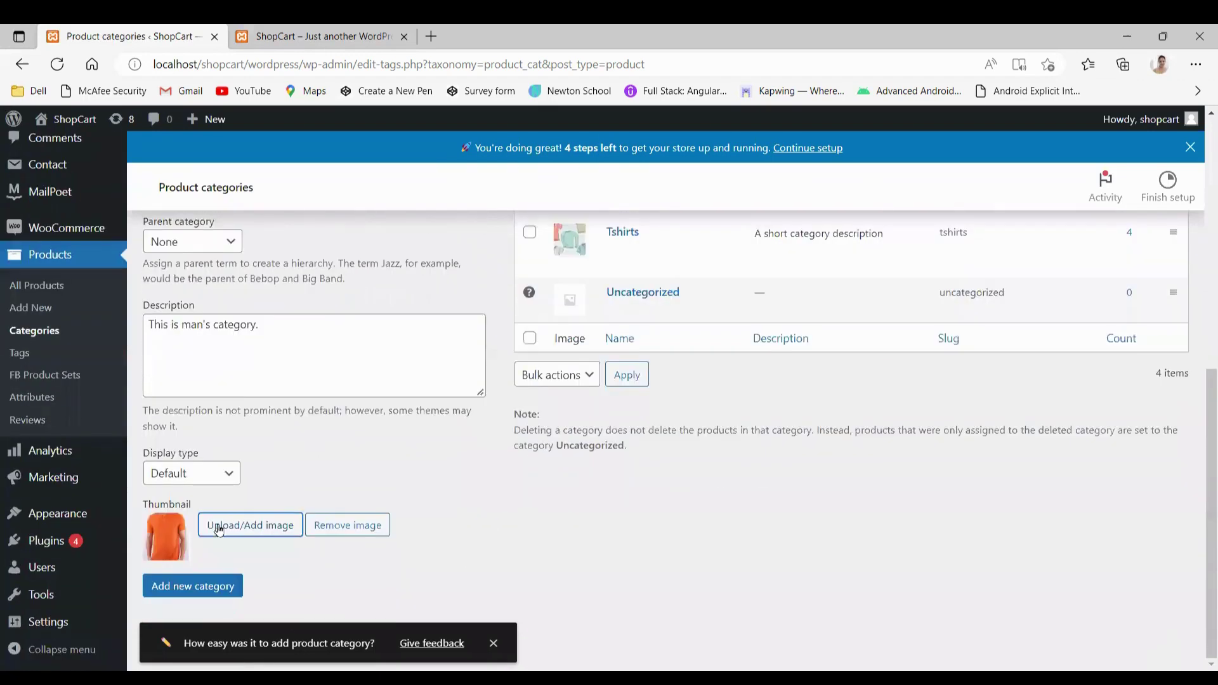
left_click(177, 592)
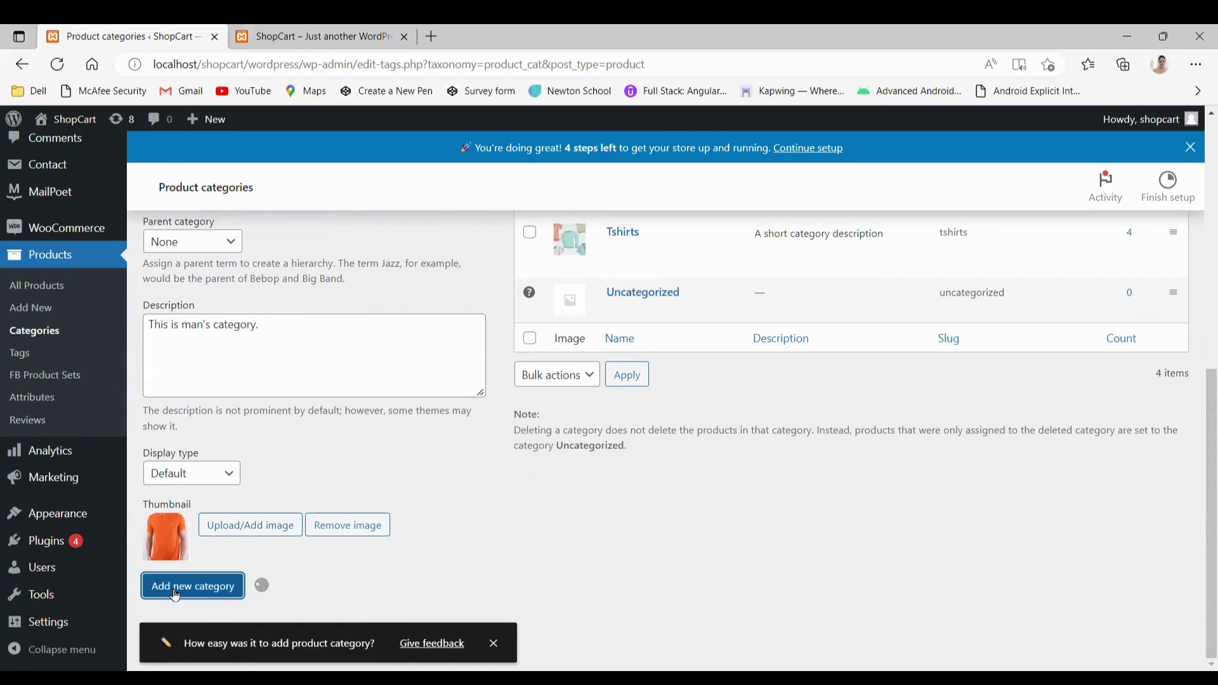
Open the existing Accessories category for editing and go to its thumbnail setting
scroll(702, 317, "up", 2)
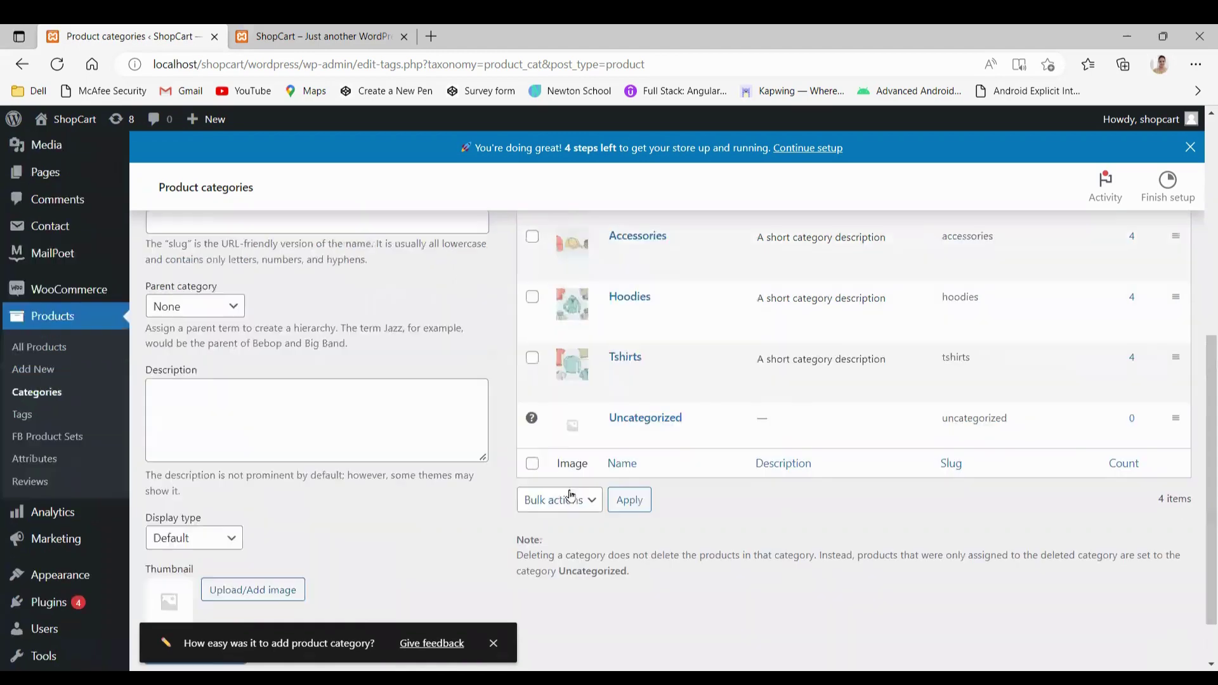
scroll(702, 317, "up", 2)
scroll(702, 316, "down", 1)
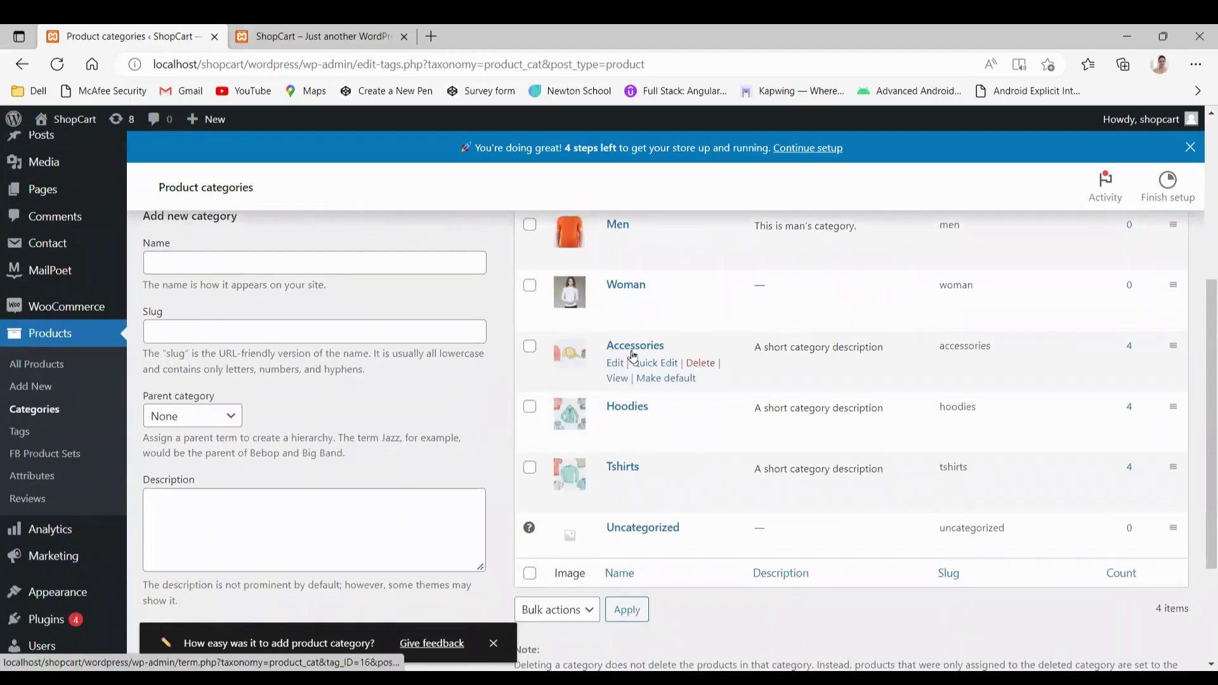
left_click(613, 364)
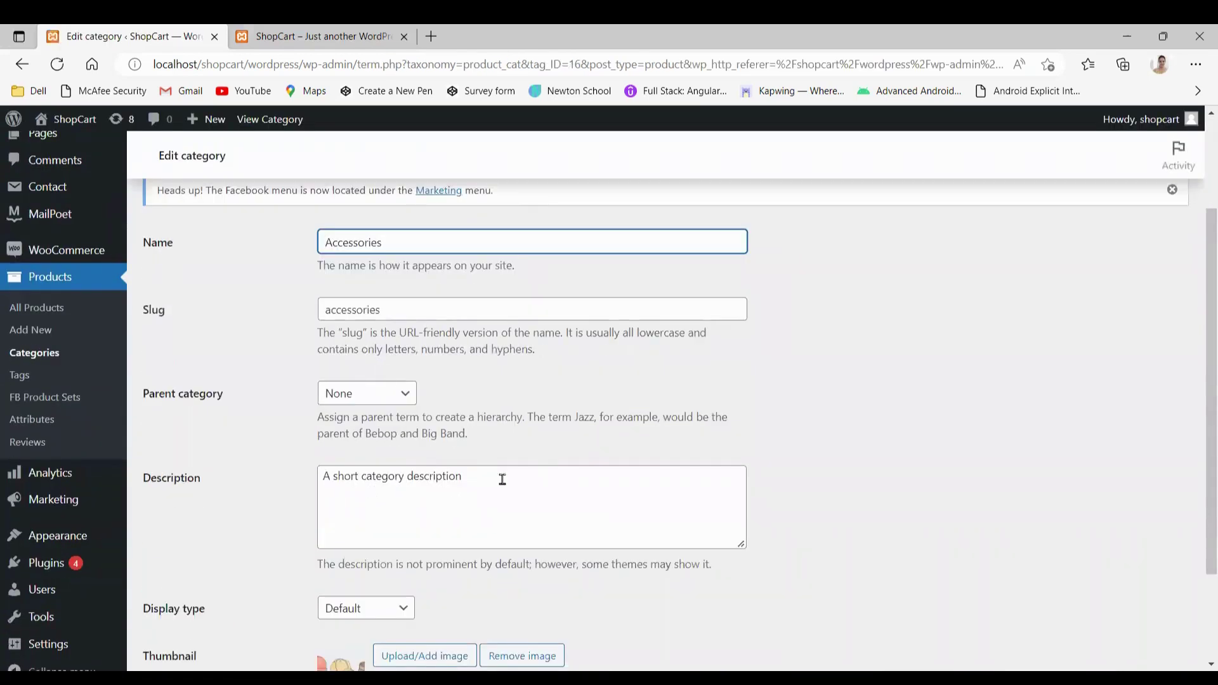
scroll(387, 350, "down", 3)
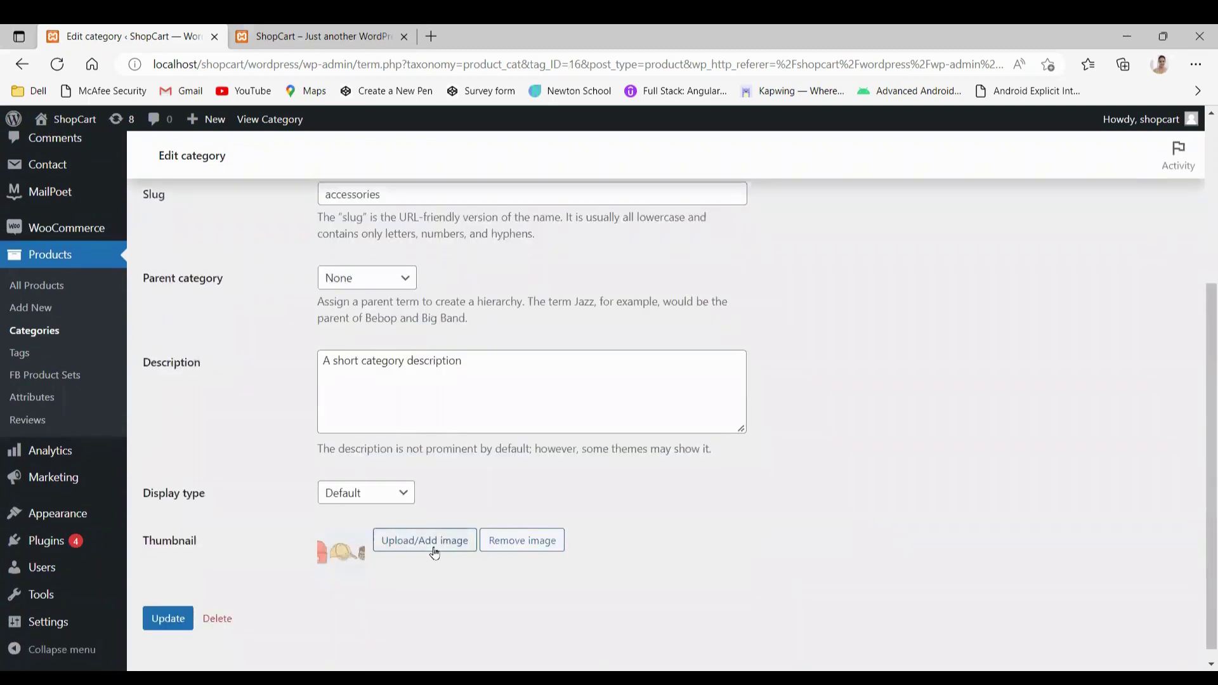
Upload the blue handbag image th (4) from the ecommerce site folder and use it as the Accessories category's thumbnail
left_click(404, 543)
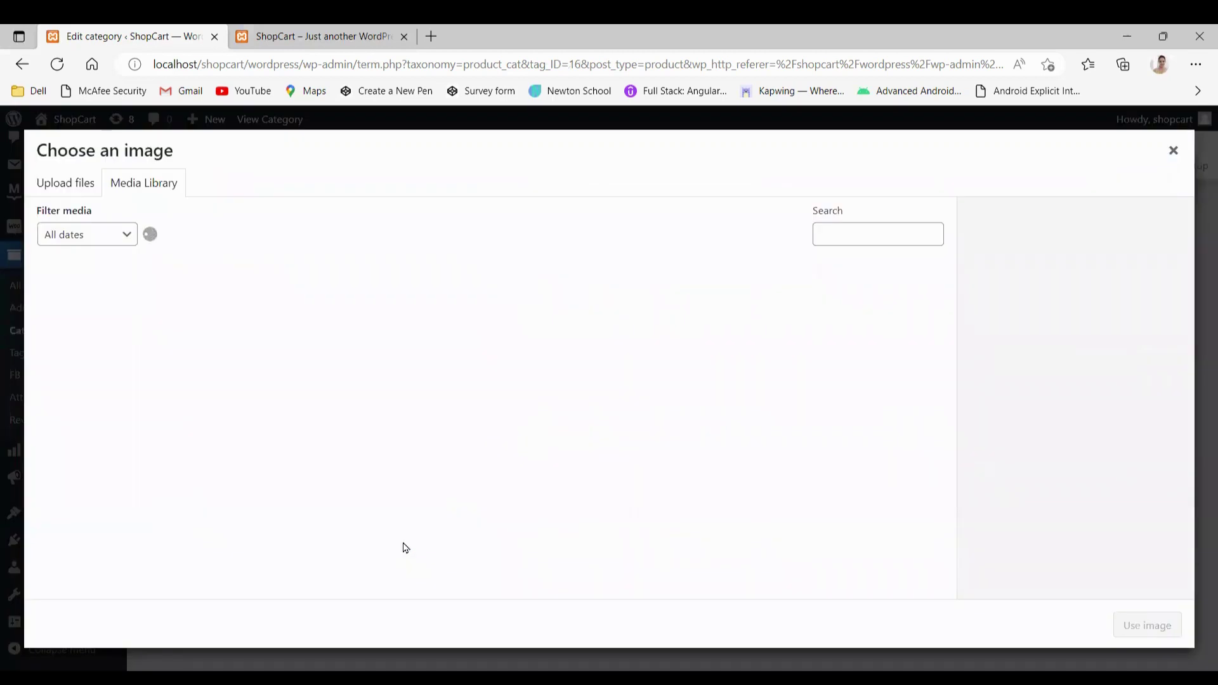
left_click(79, 192)
left_click(577, 404)
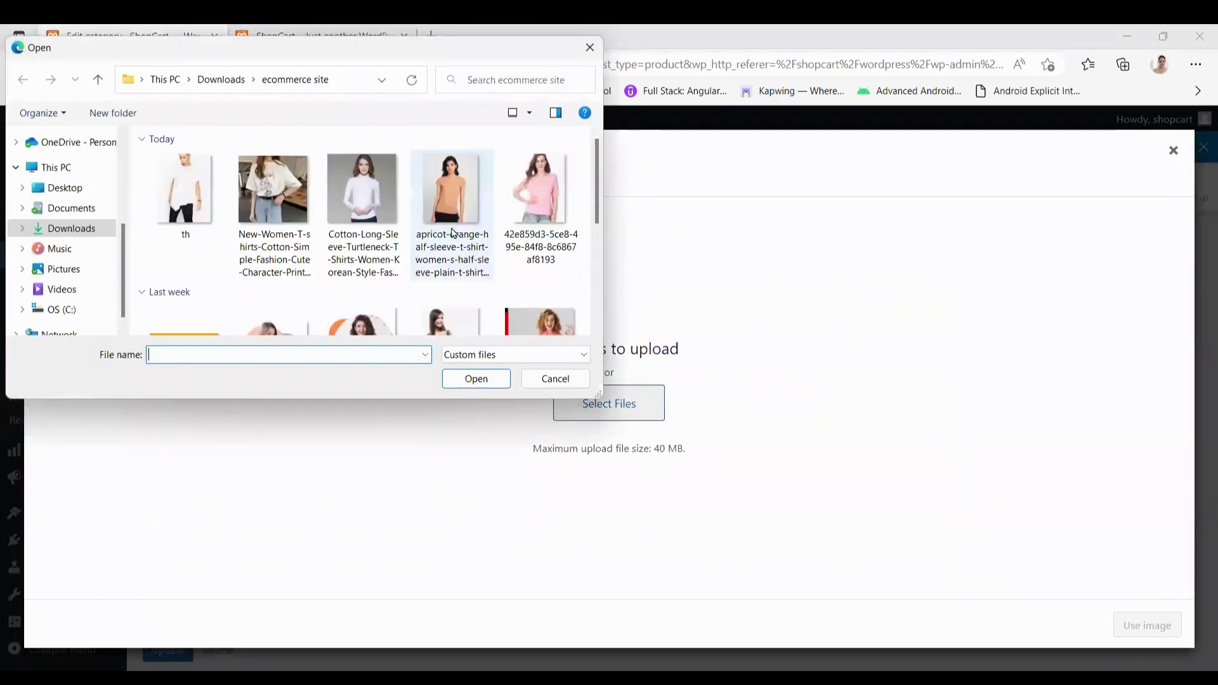
scroll(454, 233, "down", 5)
scroll(452, 231, "up", 1)
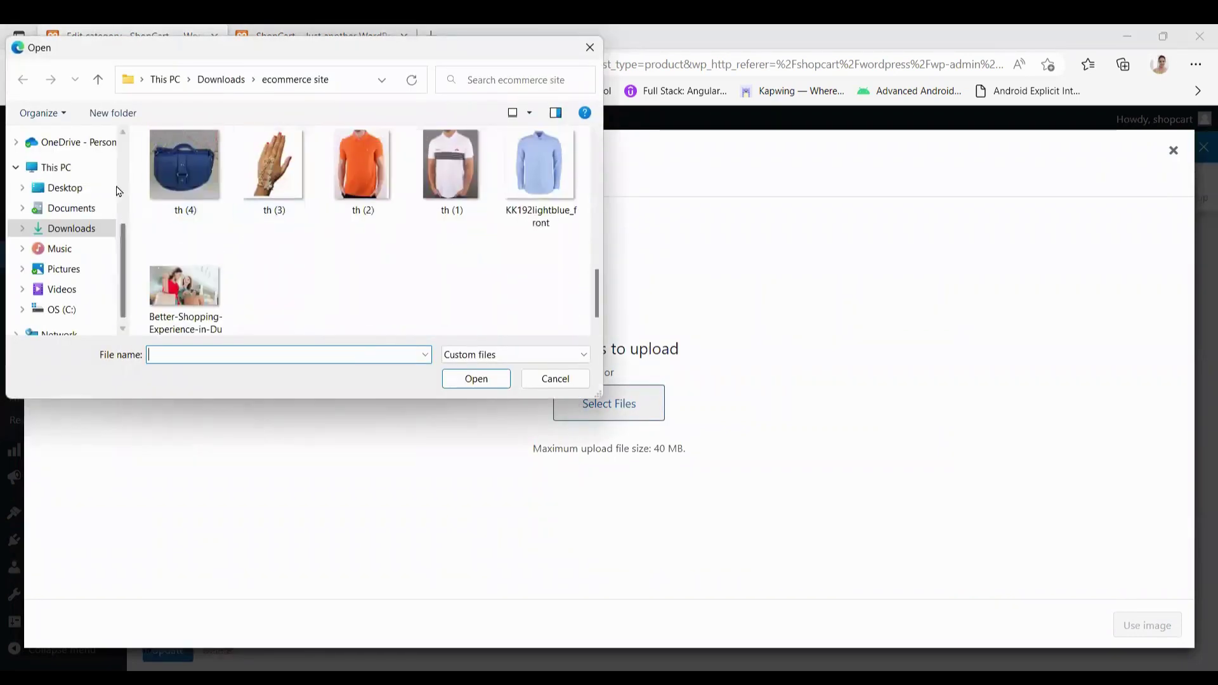
left_click(174, 174)
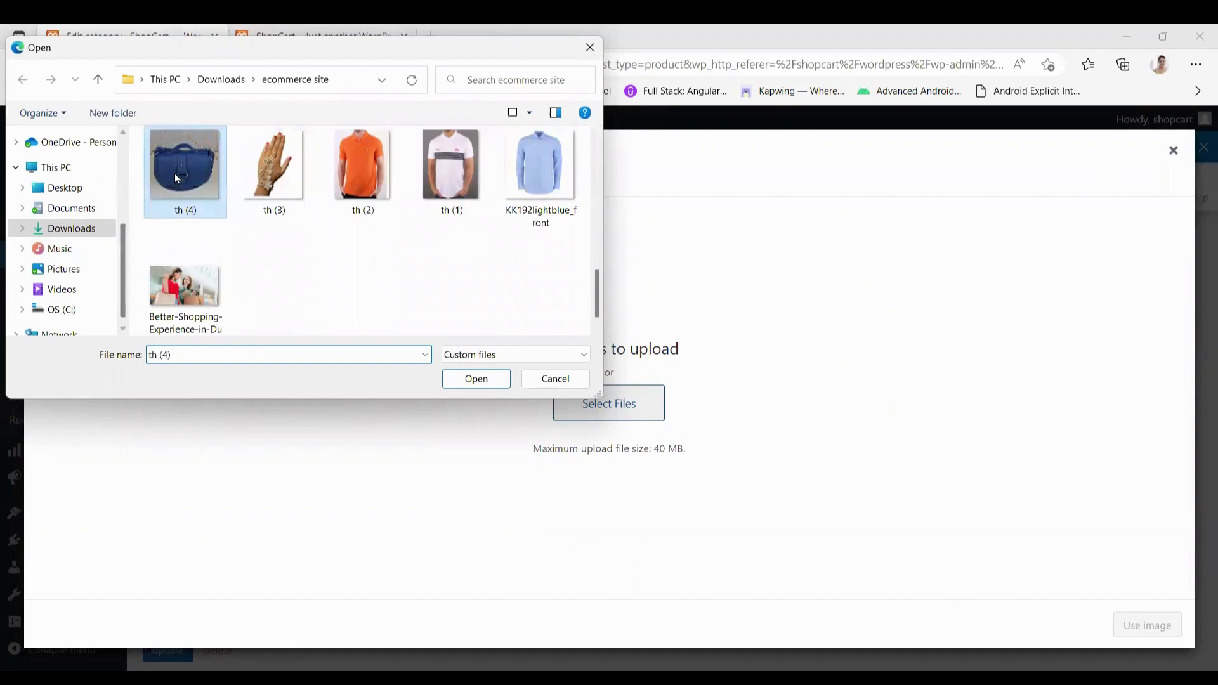
left_click(485, 383)
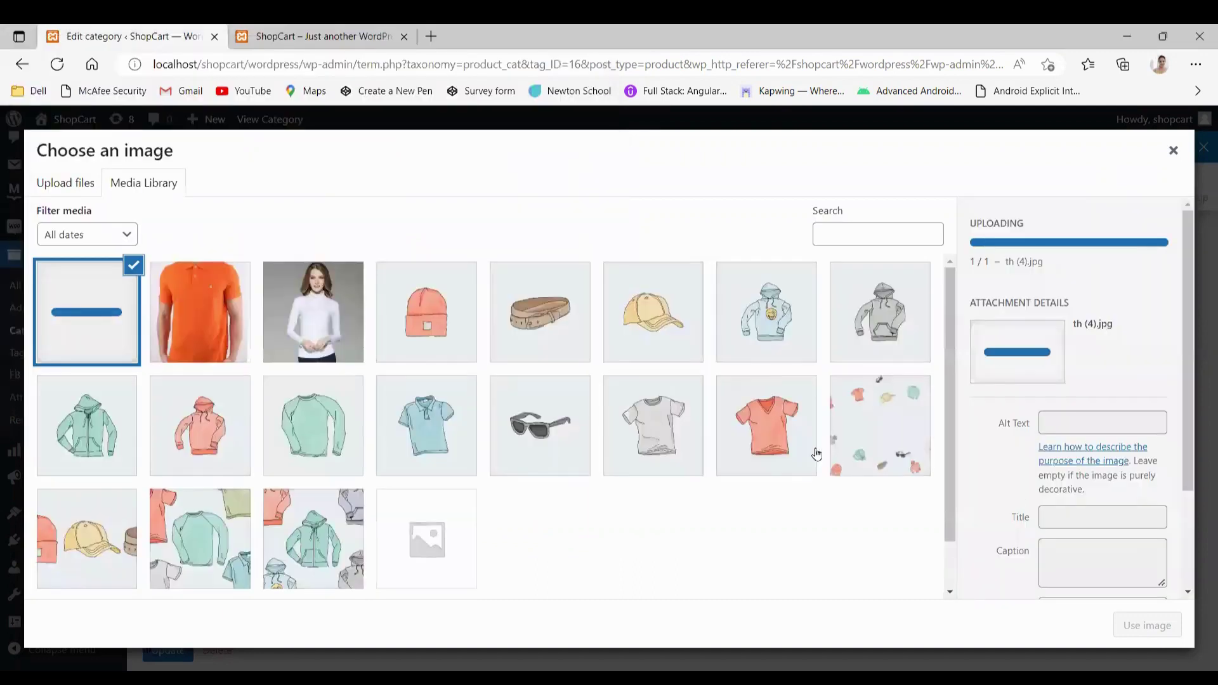
left_click(1163, 626)
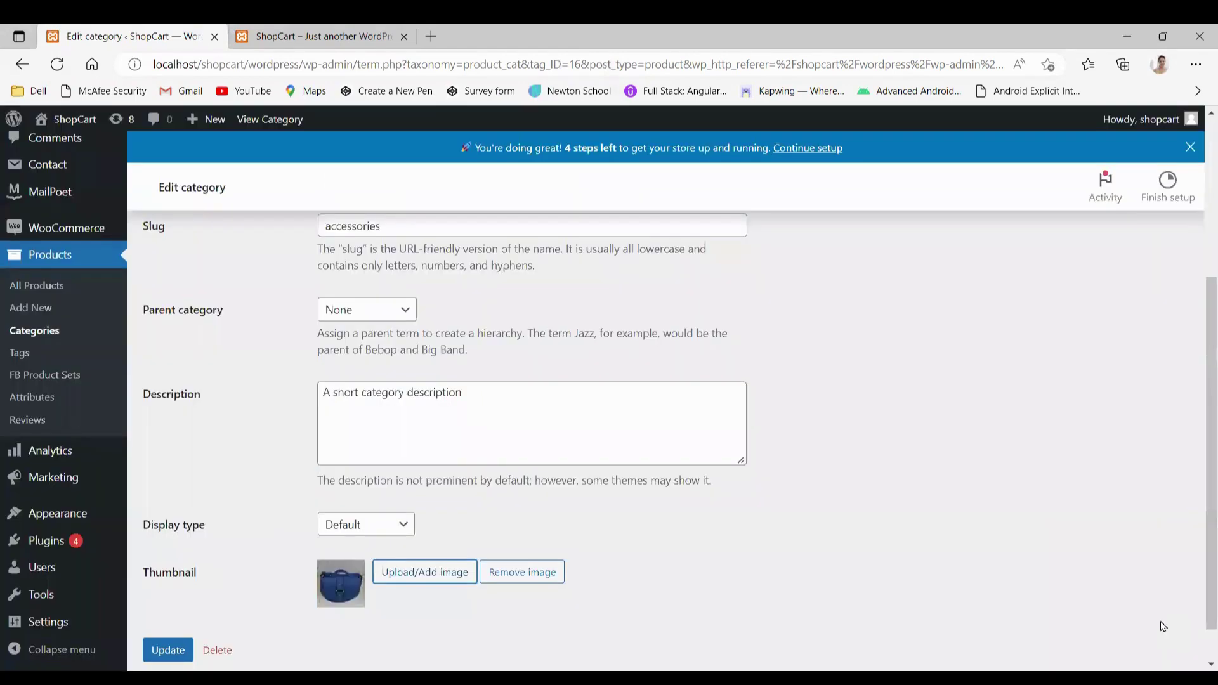
Update the Accessories category and return to the product category list
scroll(747, 536, "down", 1)
left_click(169, 605)
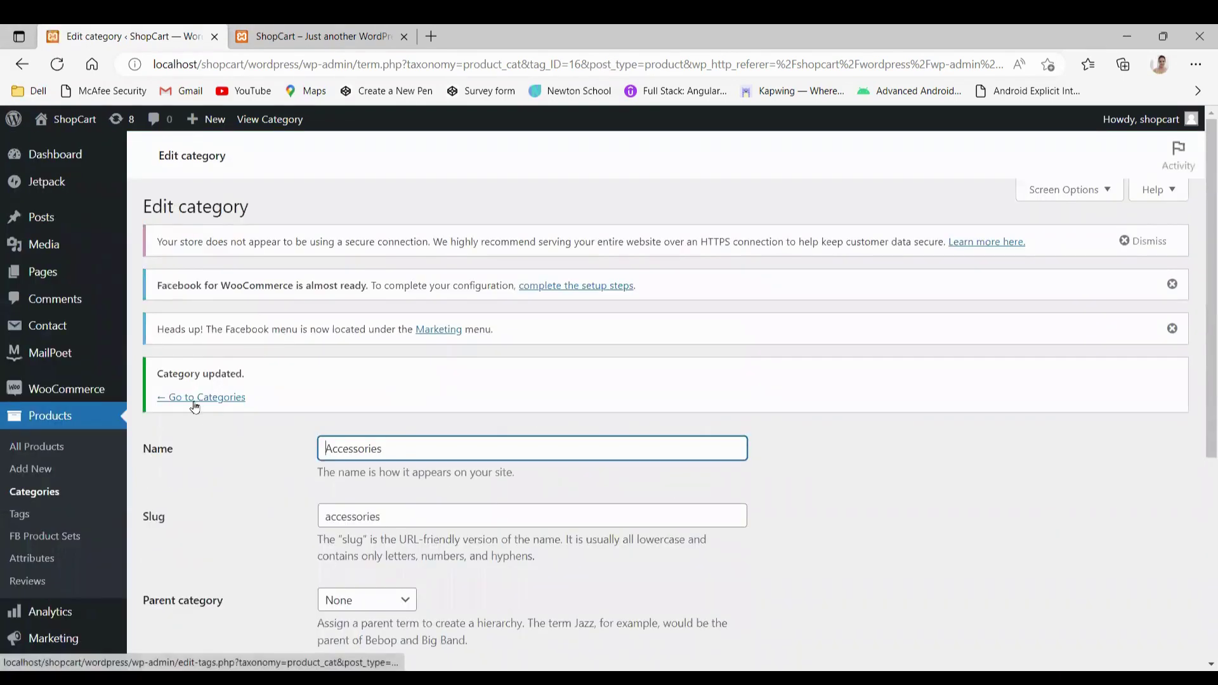
left_click(195, 398)
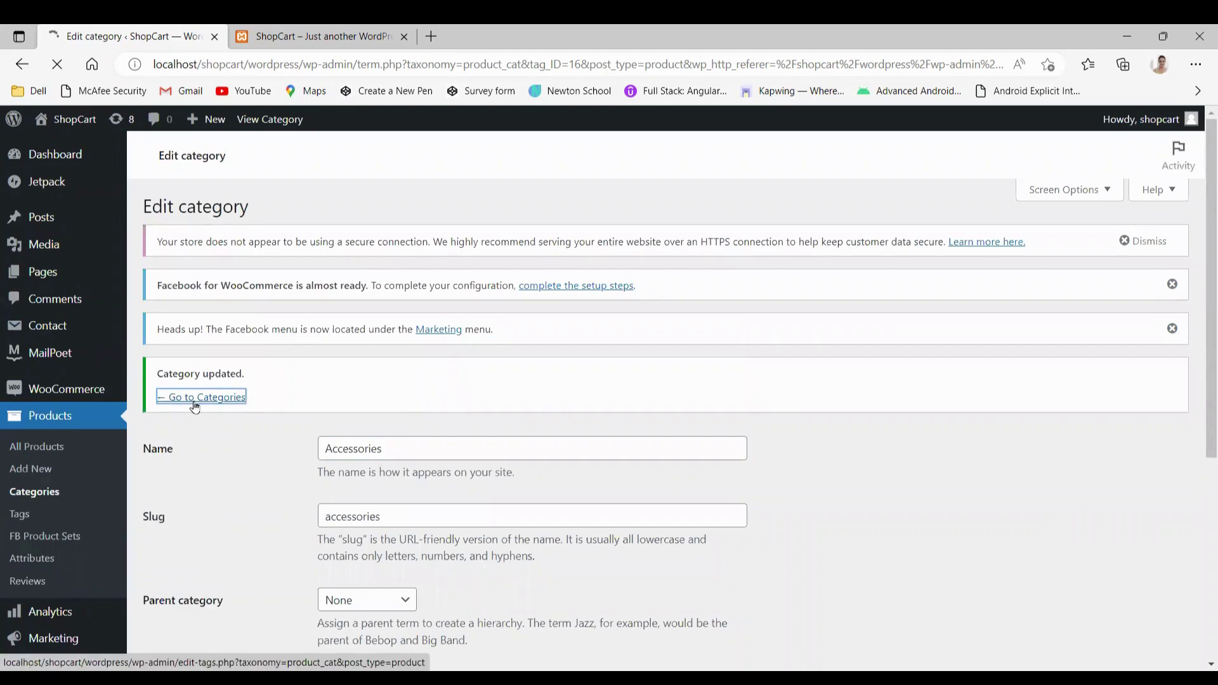
Permanently delete the Hoodies and Tshirts categories from the product category list
scroll(606, 543, "down", 1)
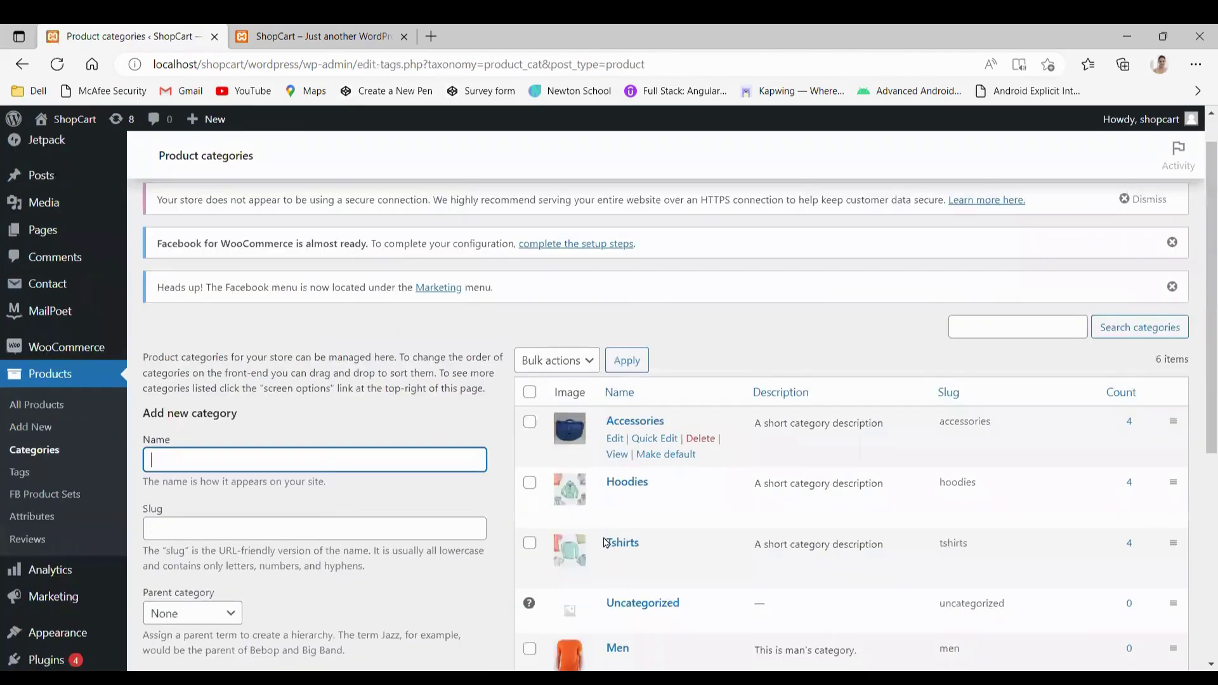
scroll(644, 544, "down", 3)
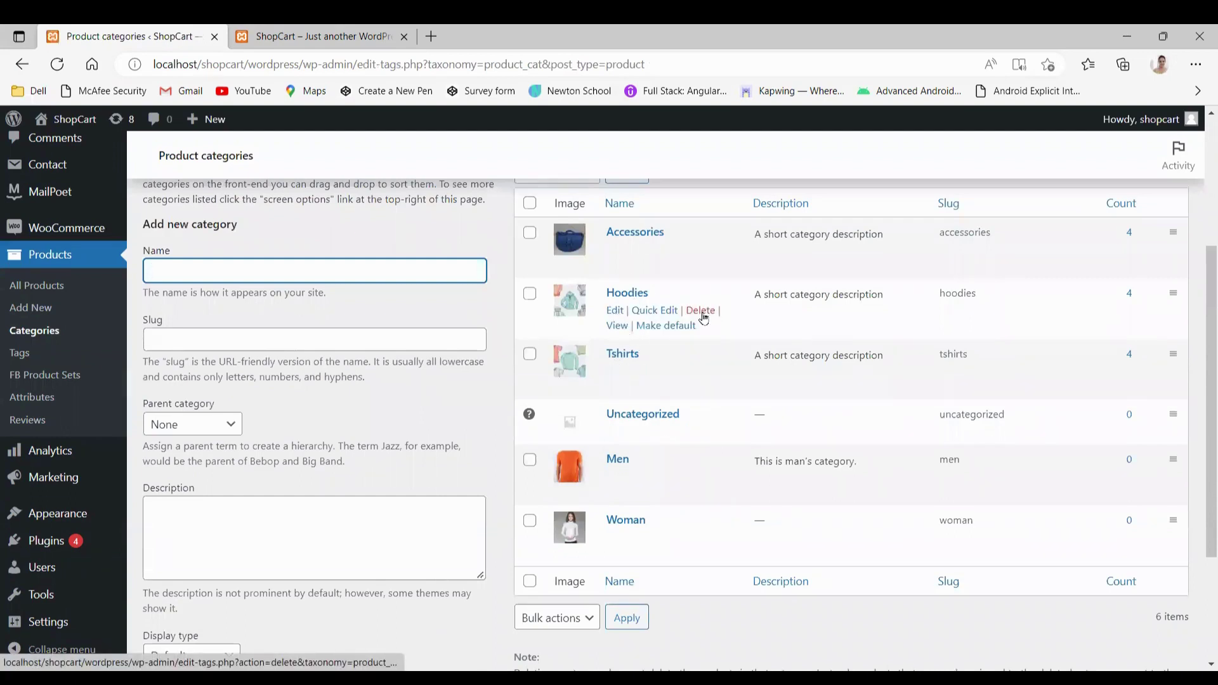
left_click(704, 318)
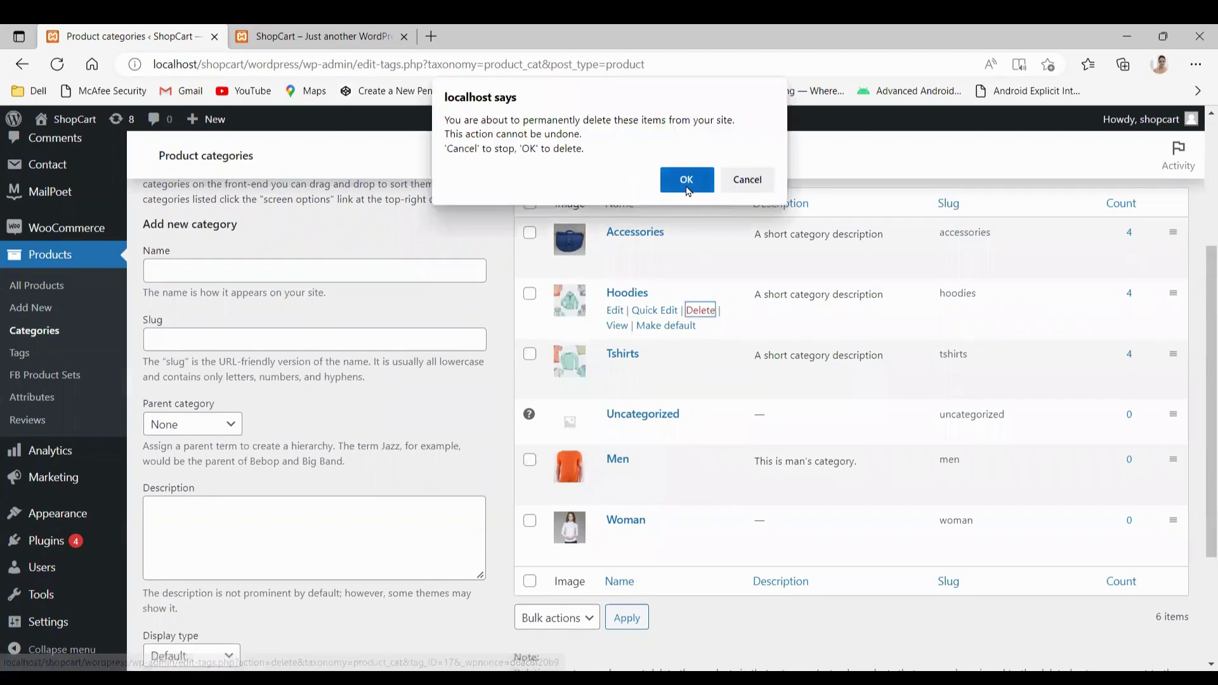
left_click(689, 180)
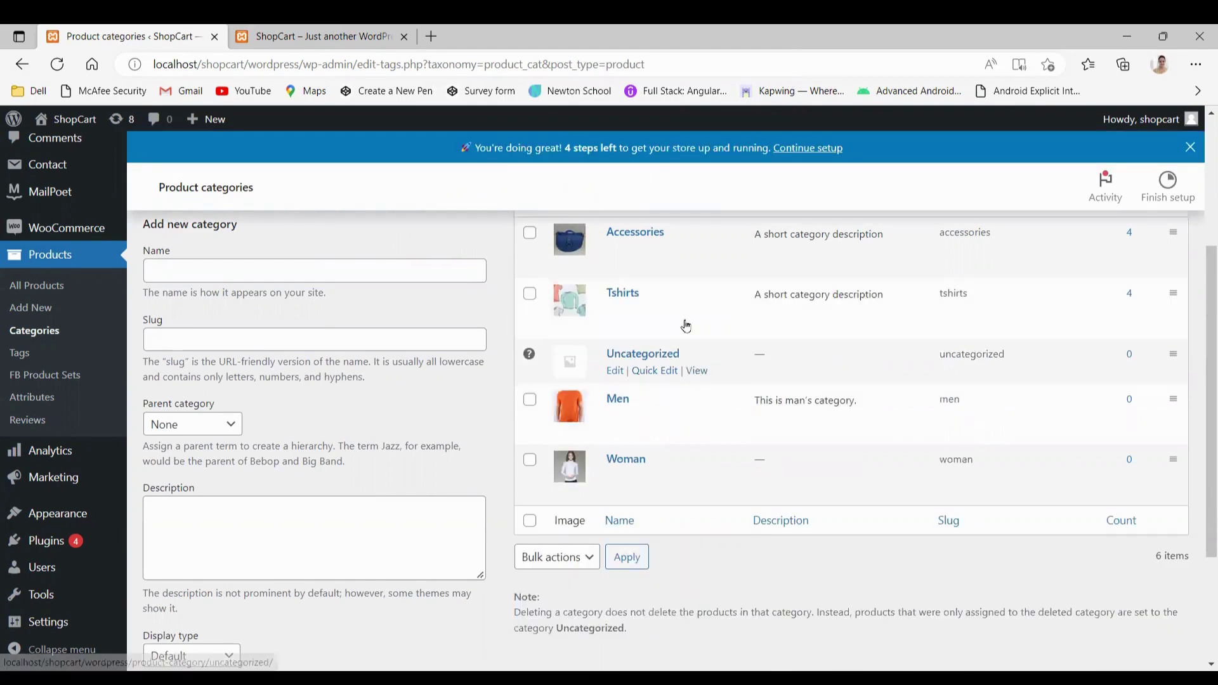
left_click(700, 343)
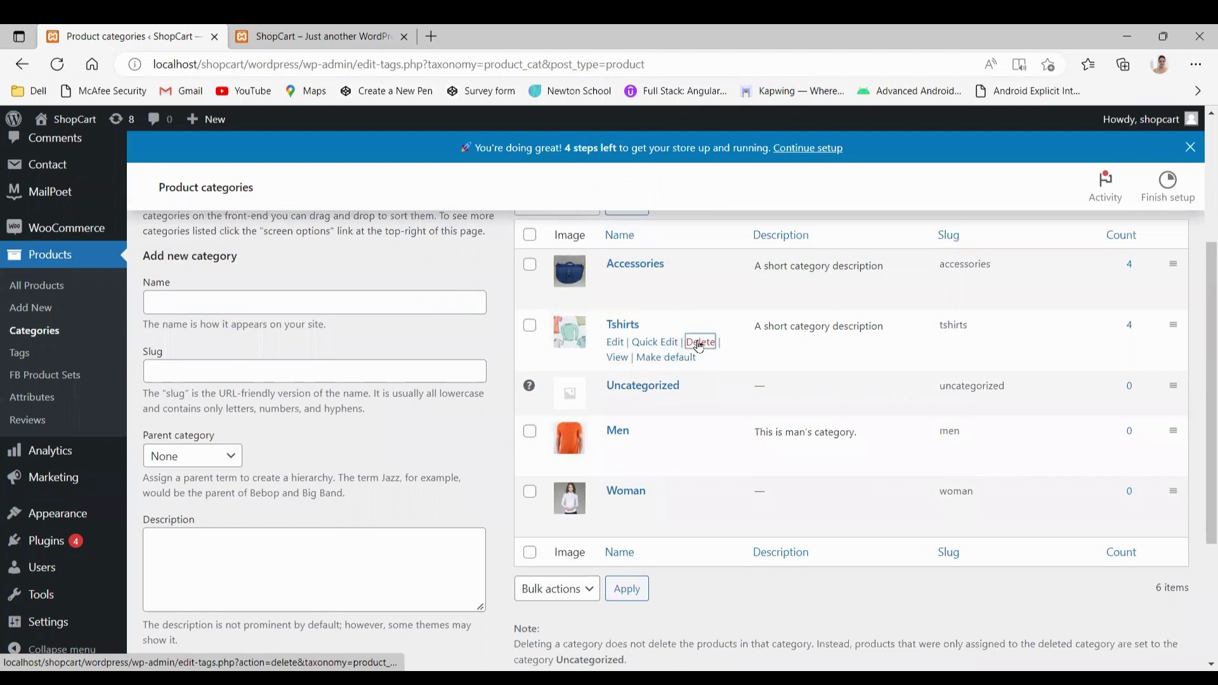
left_click(696, 181)
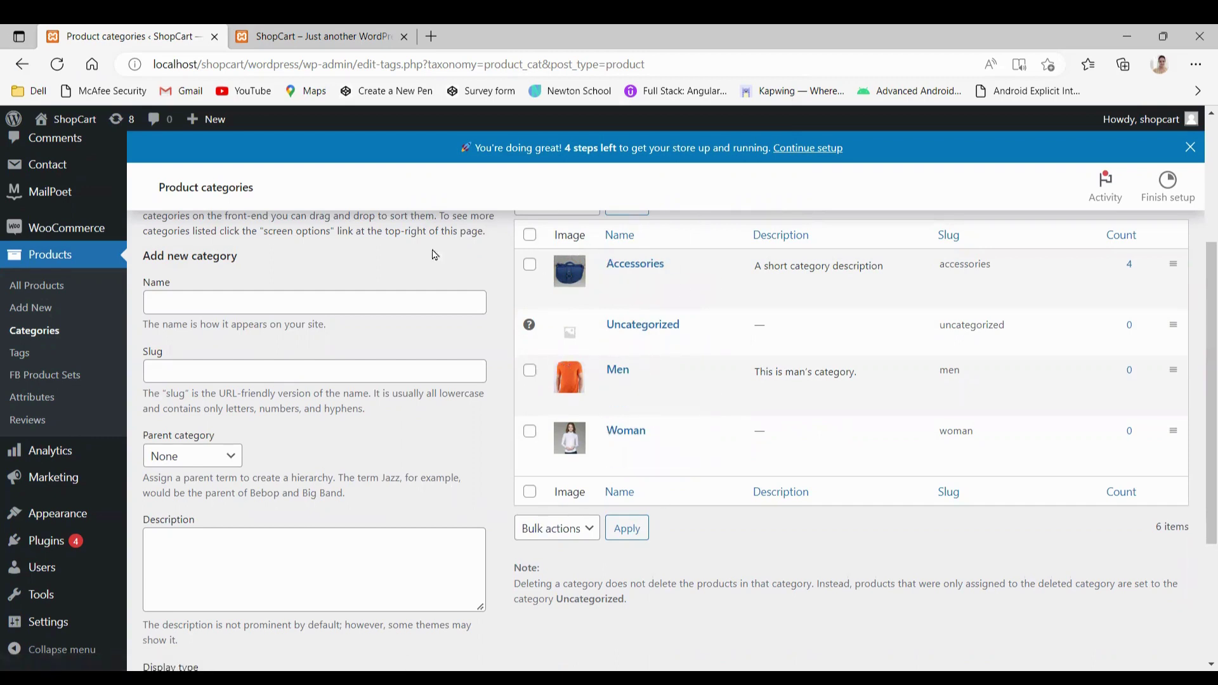
Open the list of all products and move every sample product in it to the trash
left_click(50, 293)
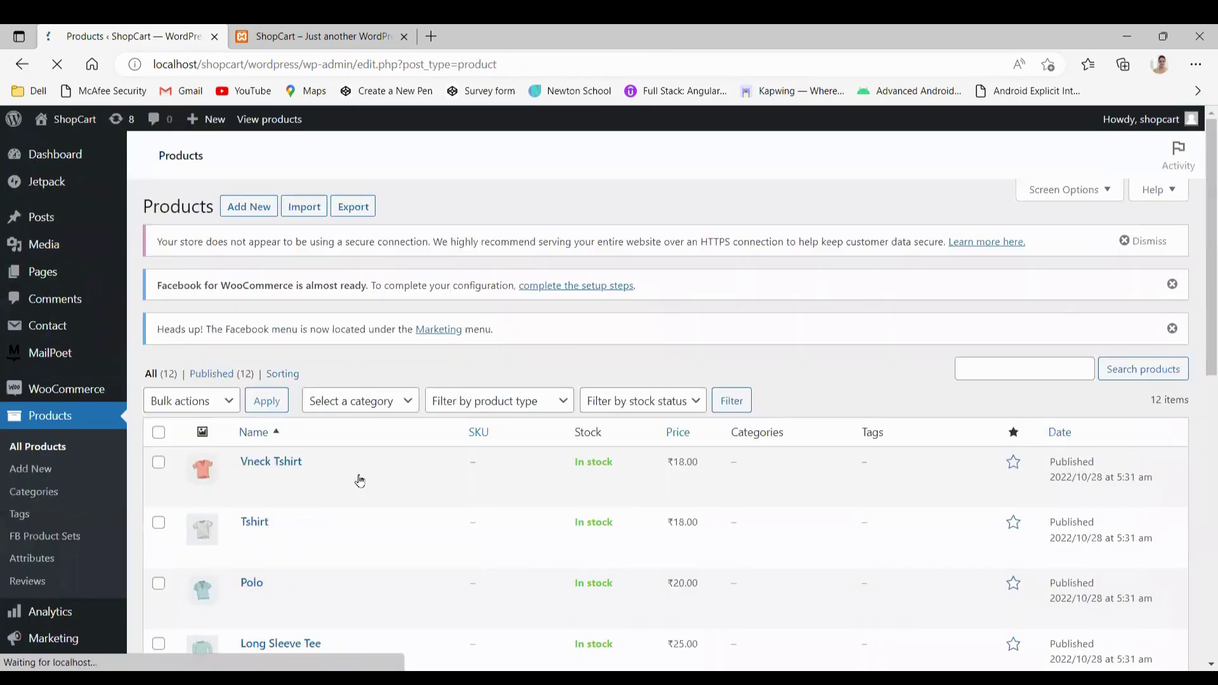
scroll(359, 481, "down", 10)
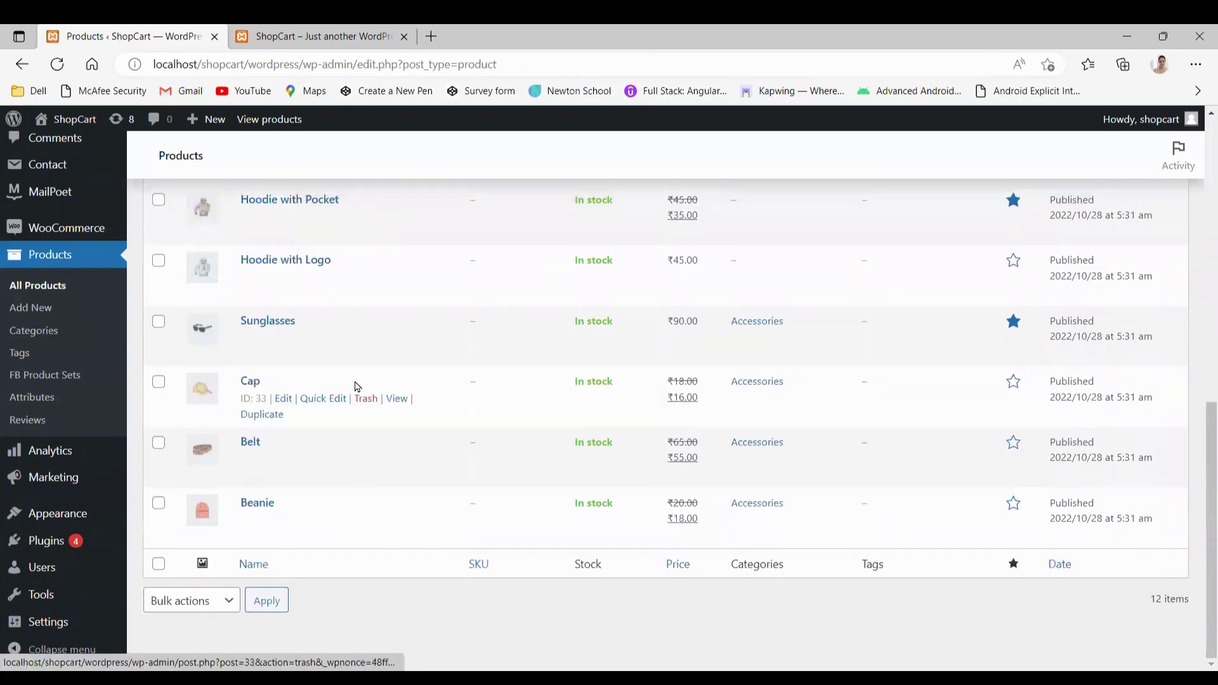
scroll(357, 386, "up", 8)
scroll(357, 387, "up", 2)
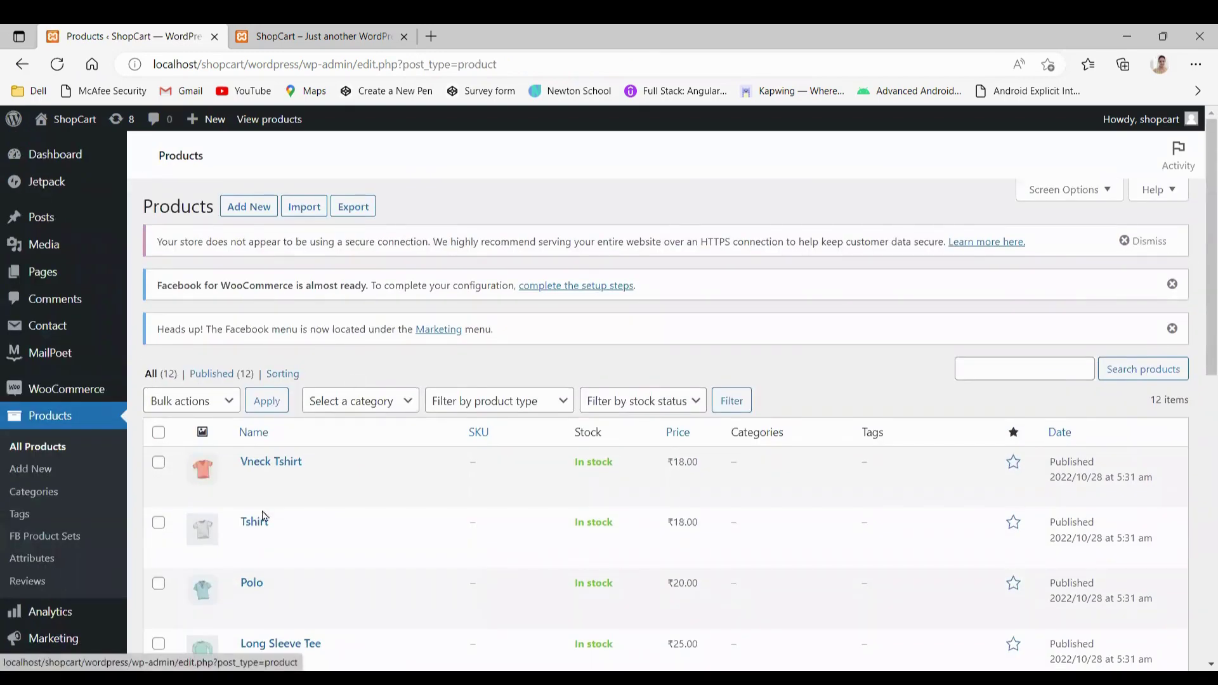
scroll(263, 515, "down", 5)
scroll(262, 512, "up", 3)
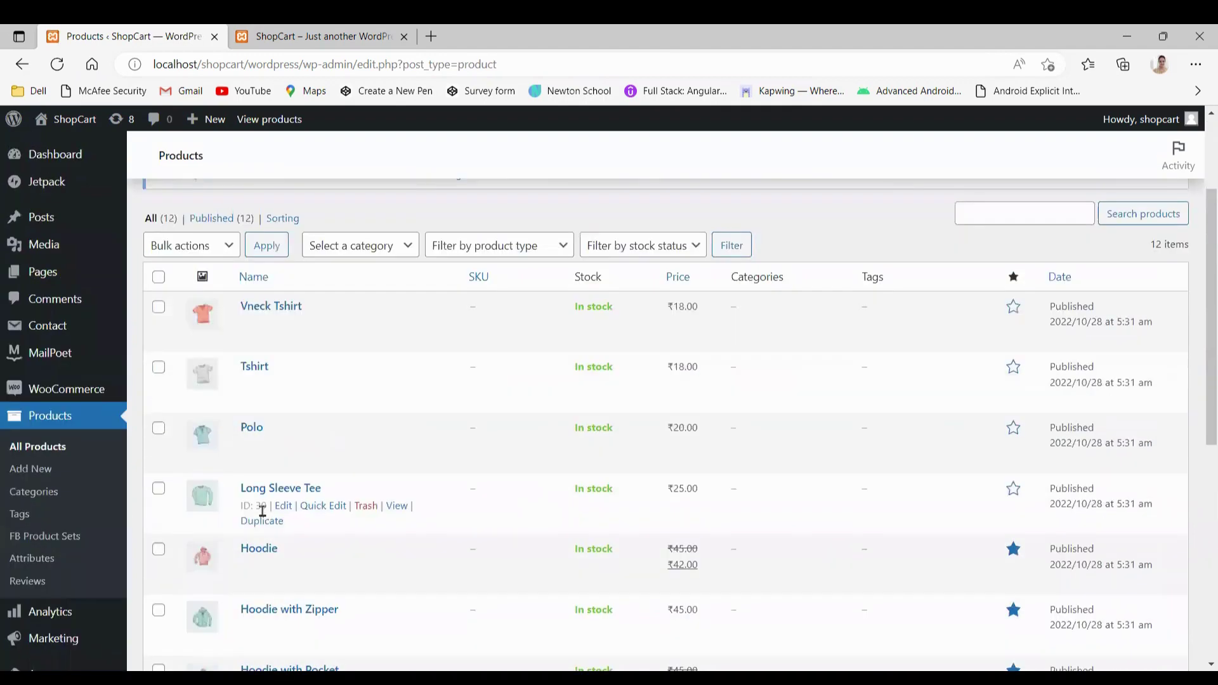
scroll(262, 512, "up", 1)
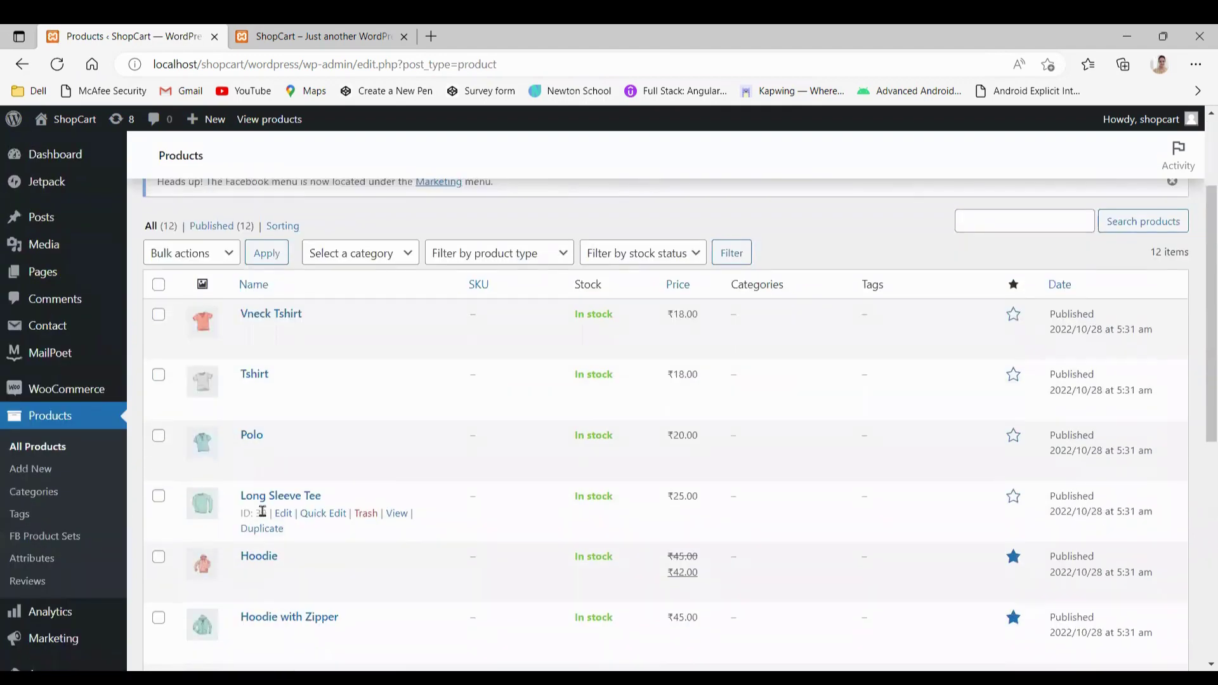
left_click(158, 285)
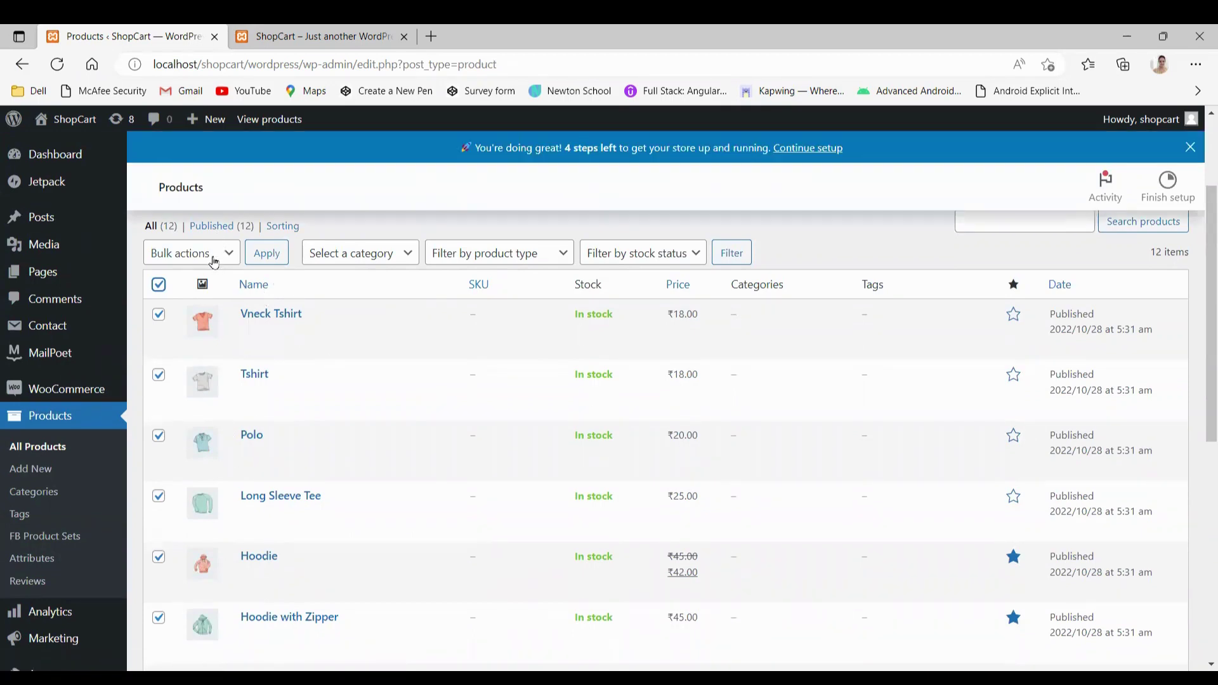
left_click(214, 262)
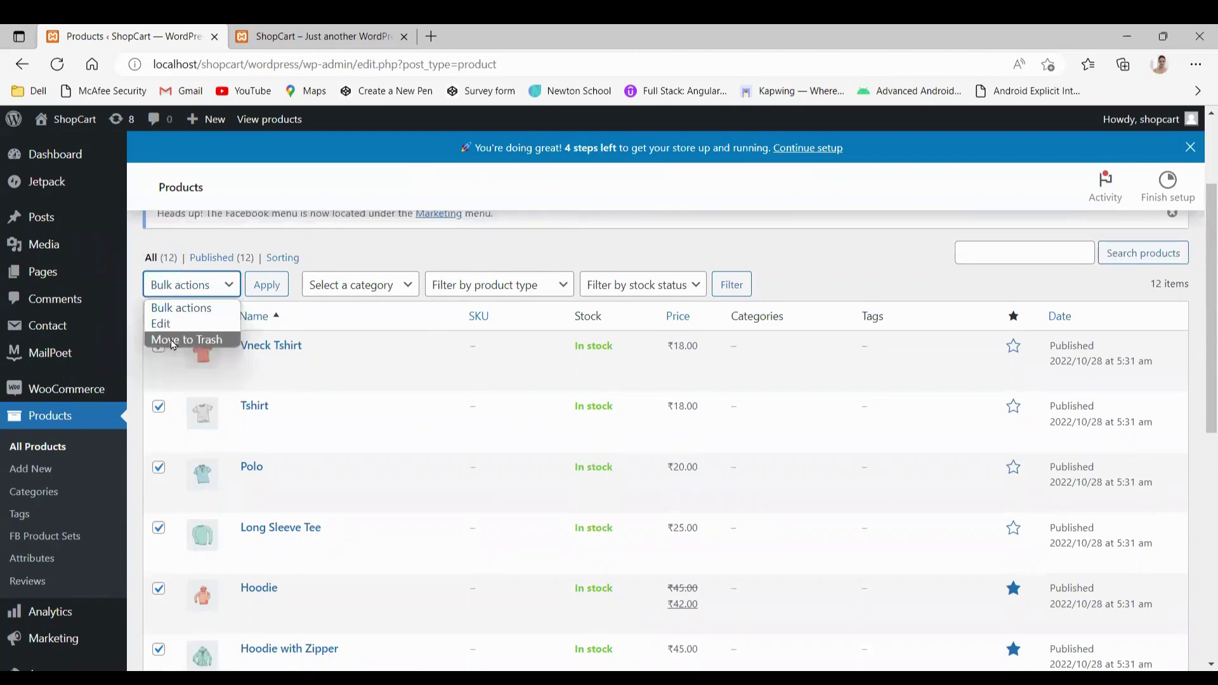
left_click(172, 341)
left_click(269, 289)
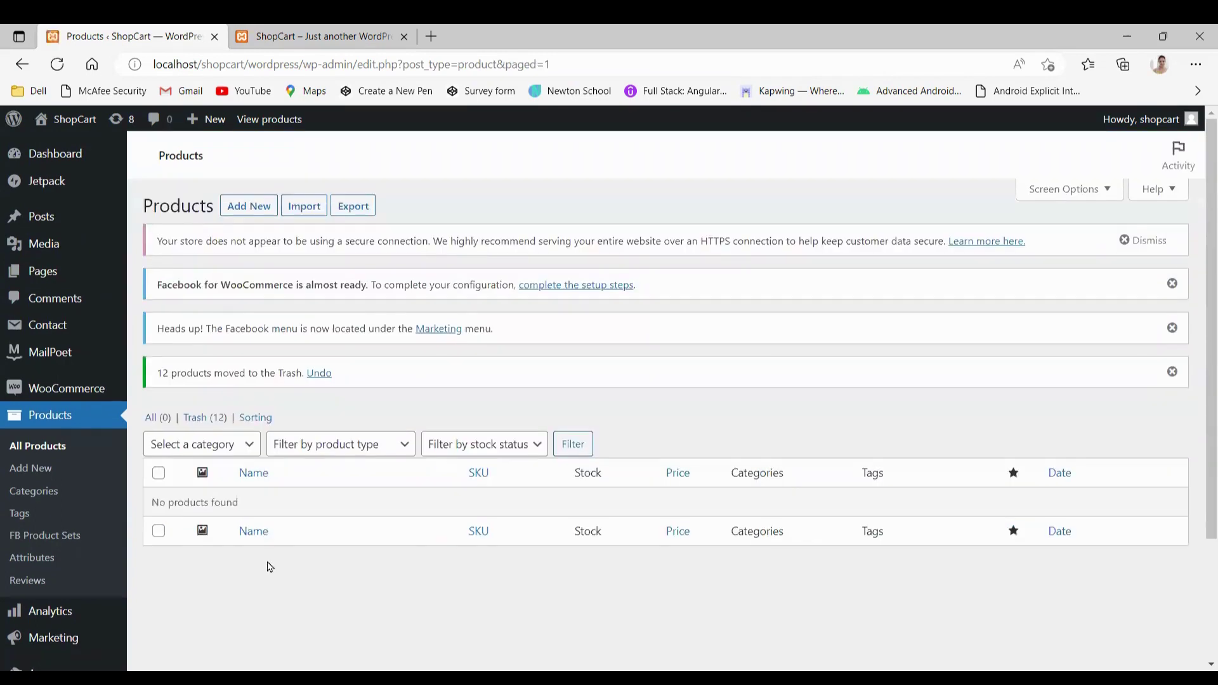
Start a new product and name it "Man Cloths Smooth & Good Looking"
left_click(242, 213)
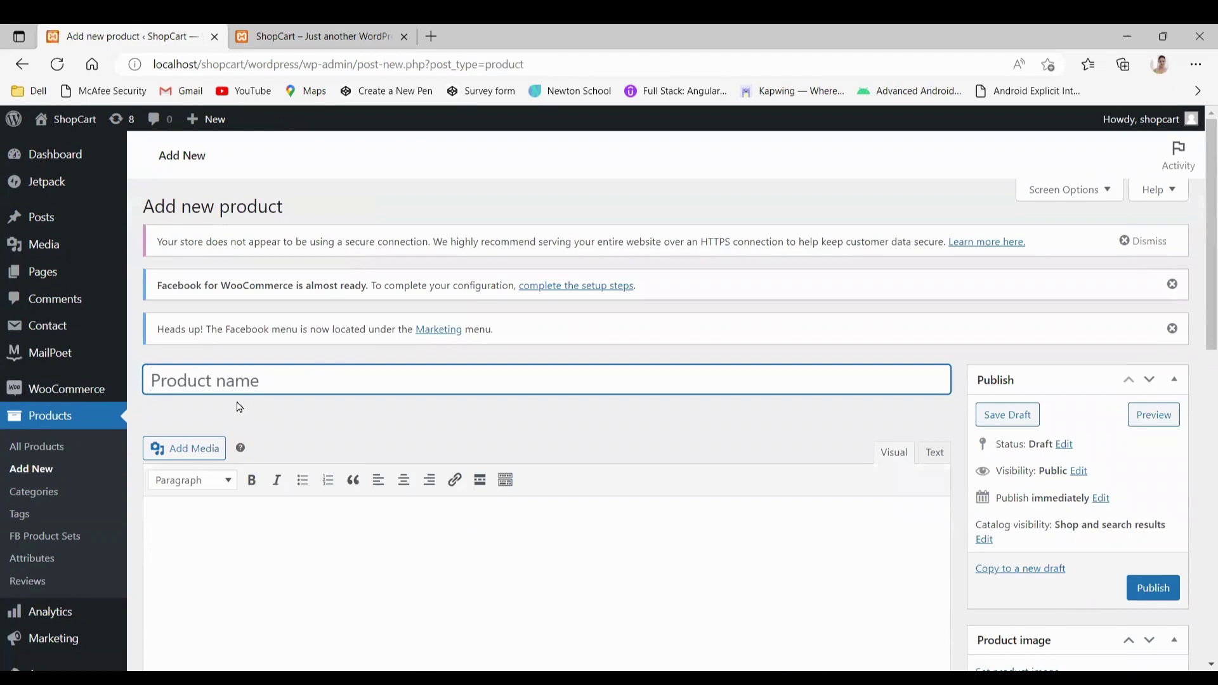
type("man")
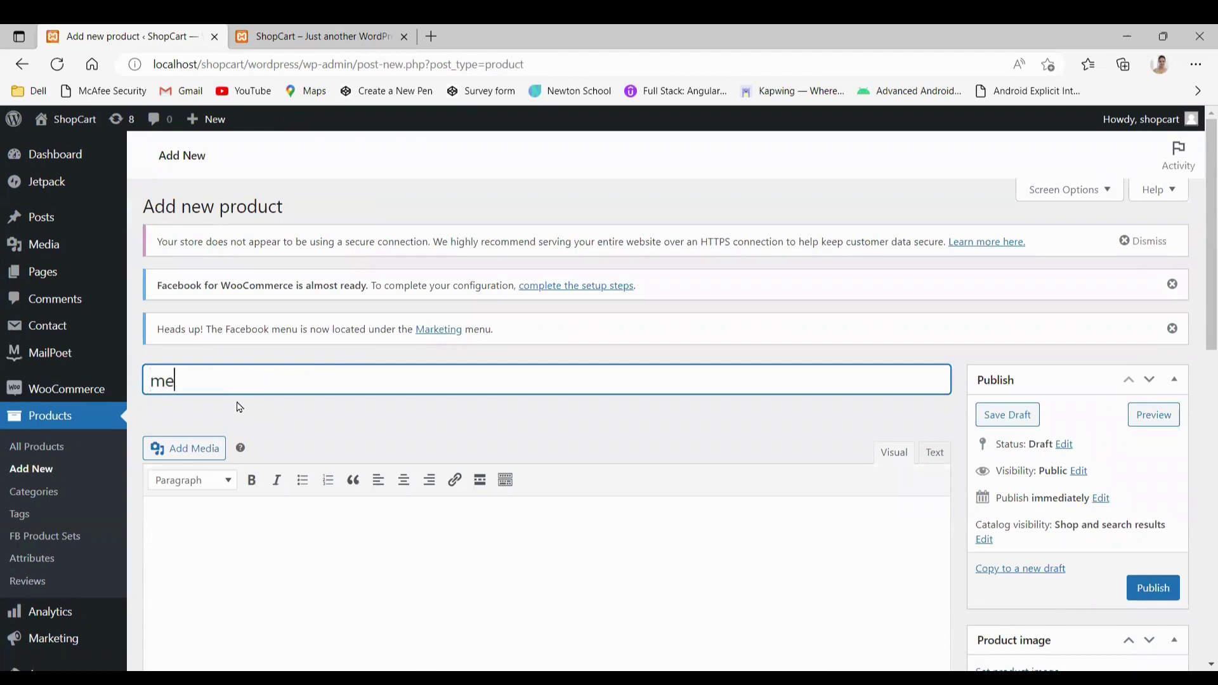
key("BackSpace")
key("BackSpace")
type("an")
key("BackSpace")
key("BackSpace")
key("BackSpace")
type("M")
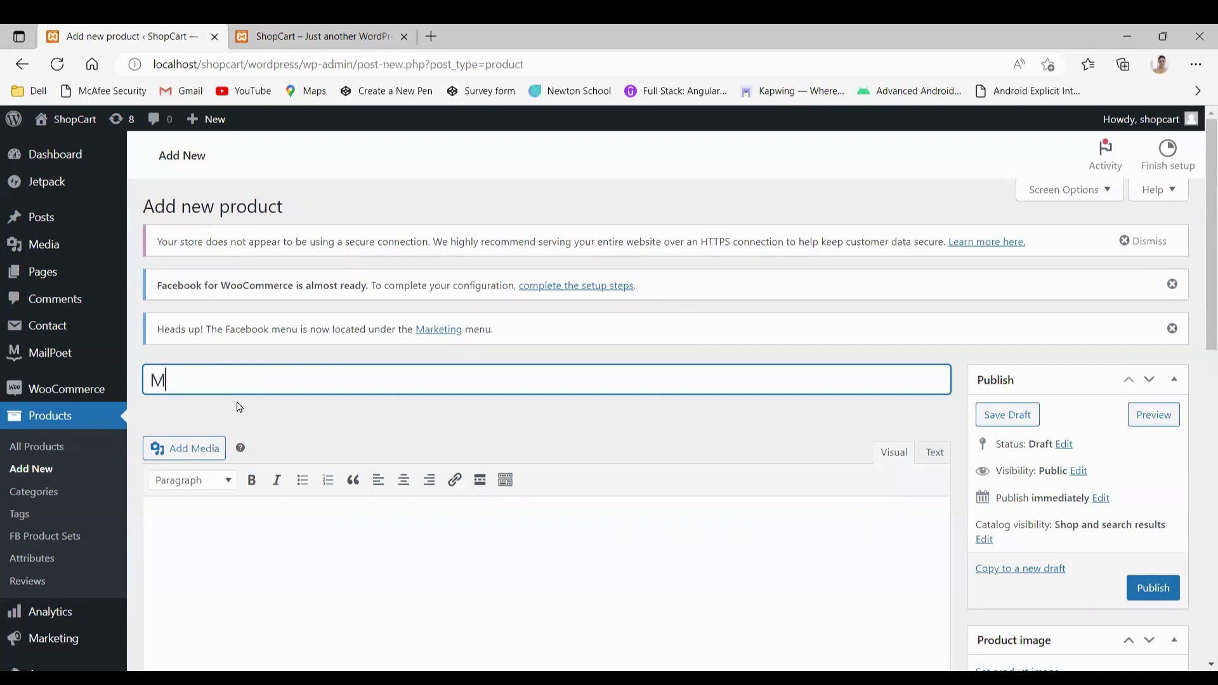
type("an Cko")
key("BackSpace")
key("BackSpace")
type("k")
key("BackSpace")
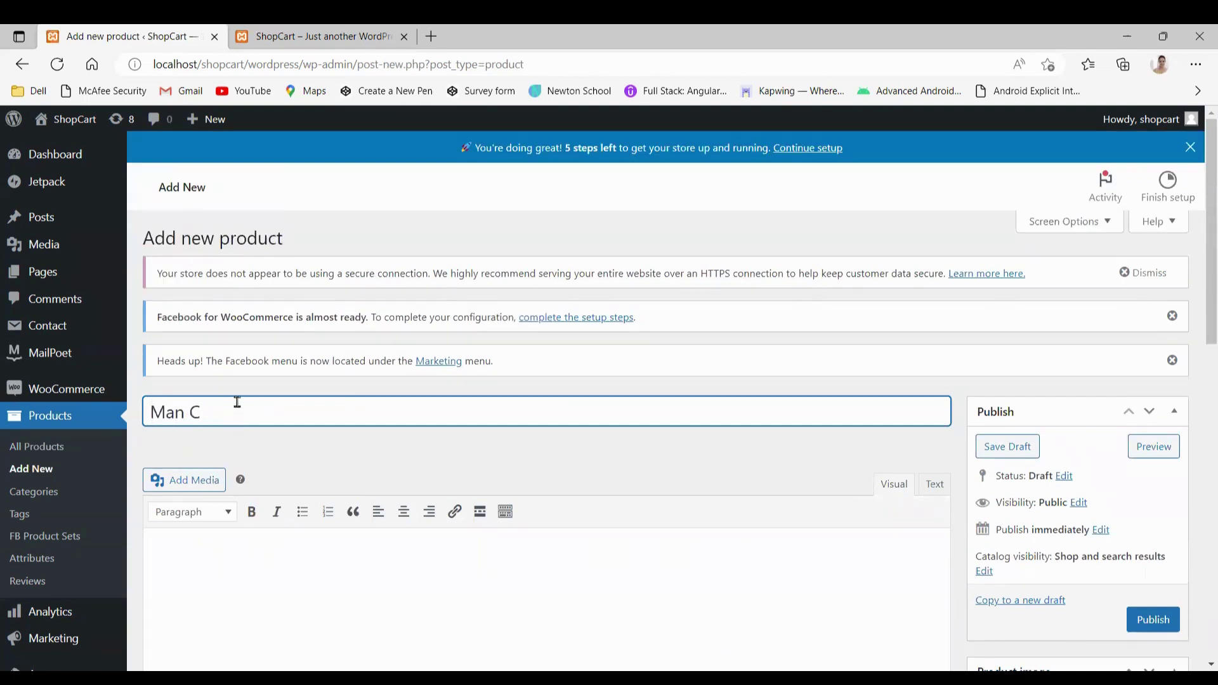
type("loths Smooth a")
key("BackSpace")
type("&")
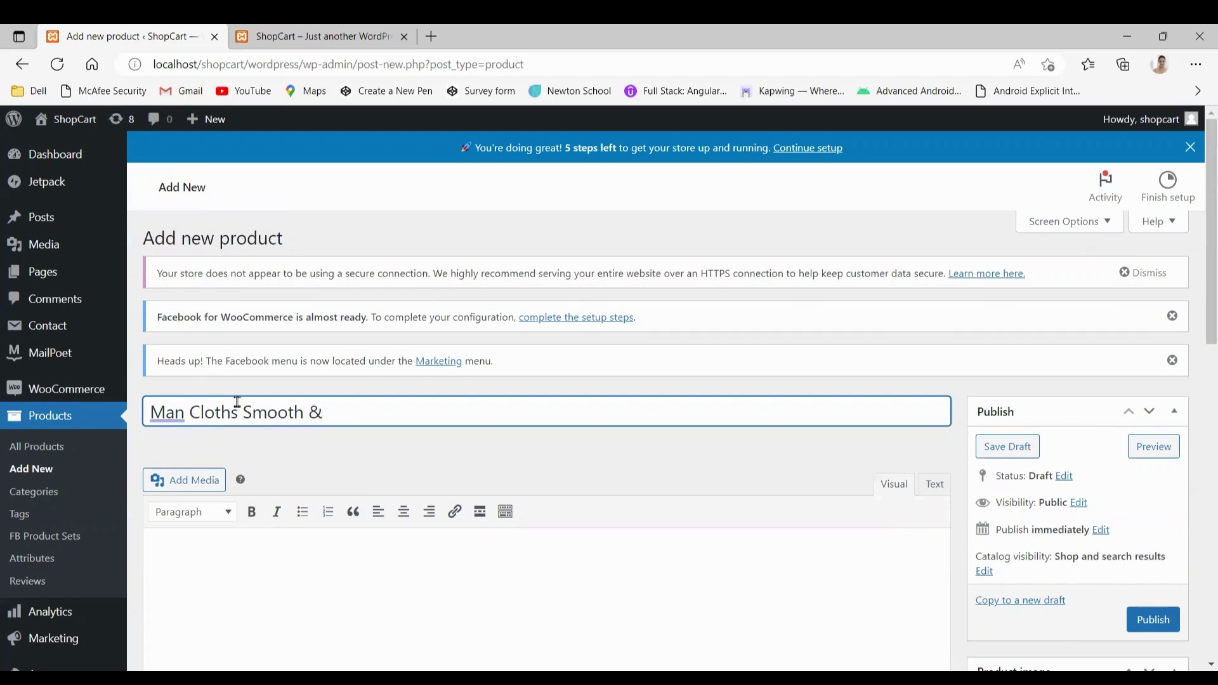
type(" Good Looking")
Copy the product name into the main description and add the line "very comfortable and very good colors" below it
scroll(353, 481, "down", 1)
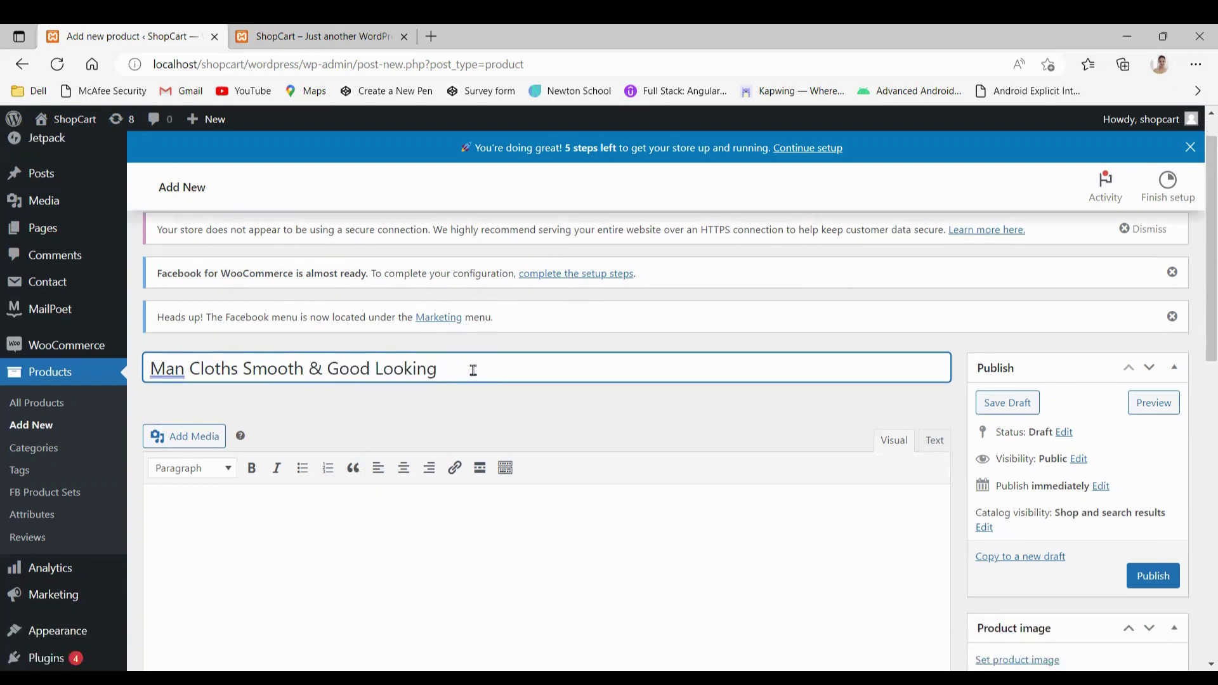
left_click_drag(457, 355, 144, 358)
key("ctrl+c")
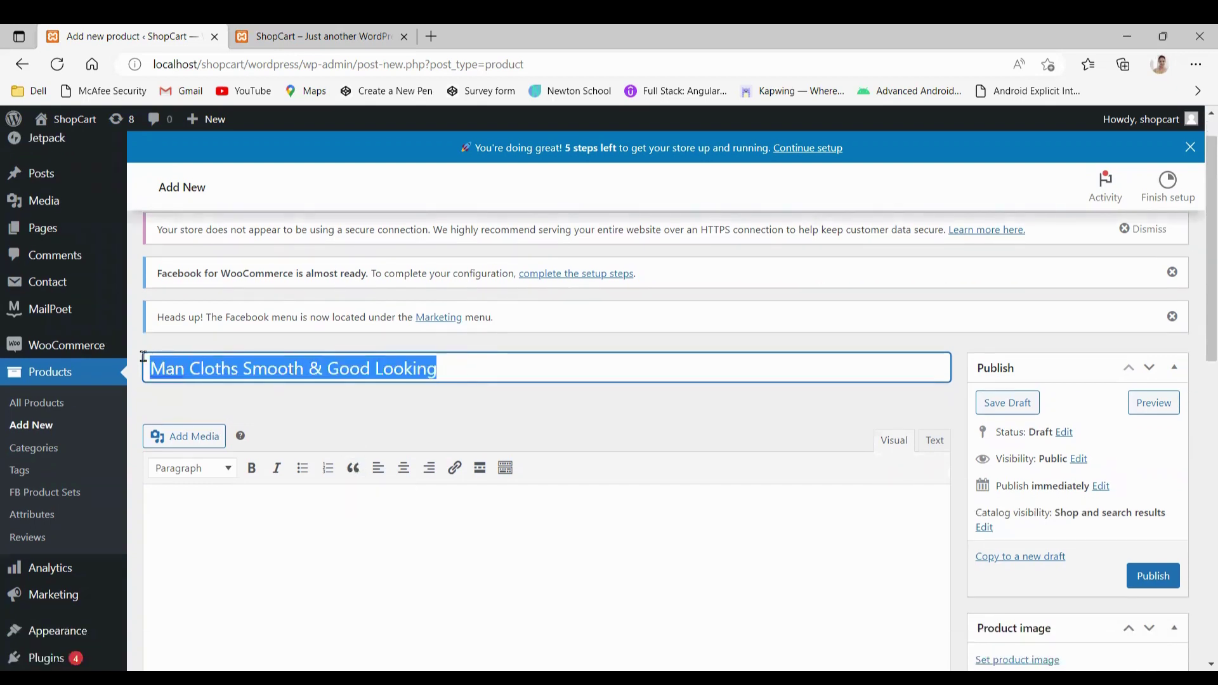
left_click(191, 496)
key("ctrl+v")
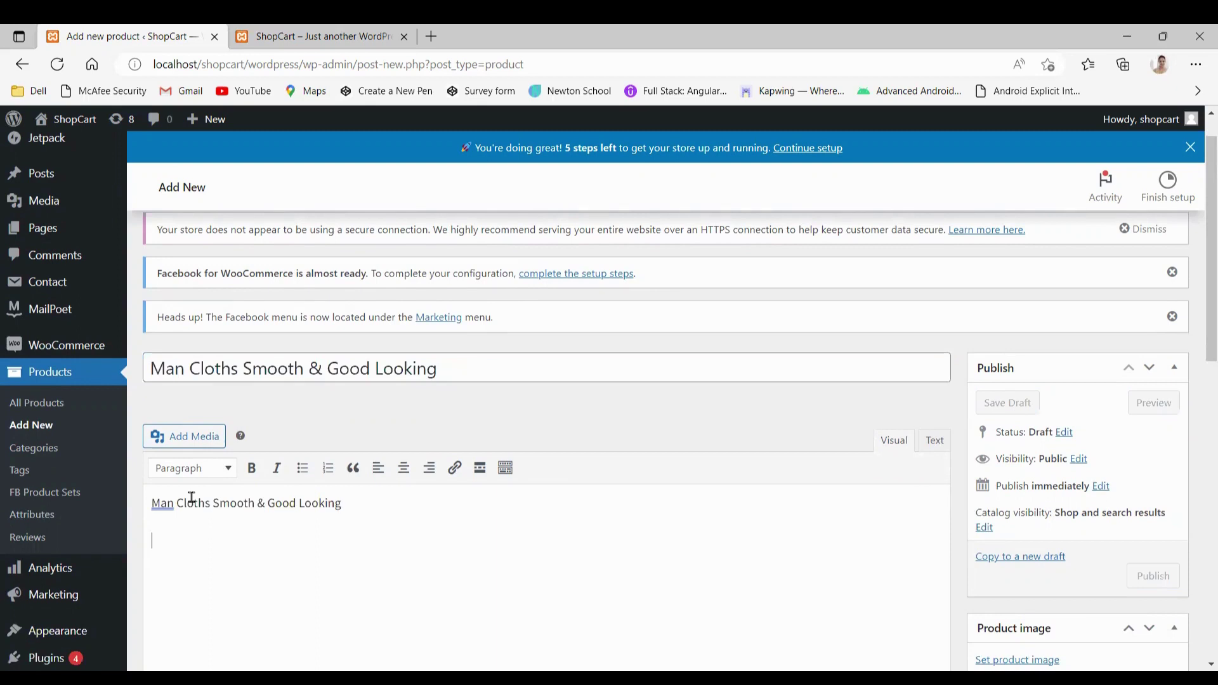
type("very comfor")
type("ta")
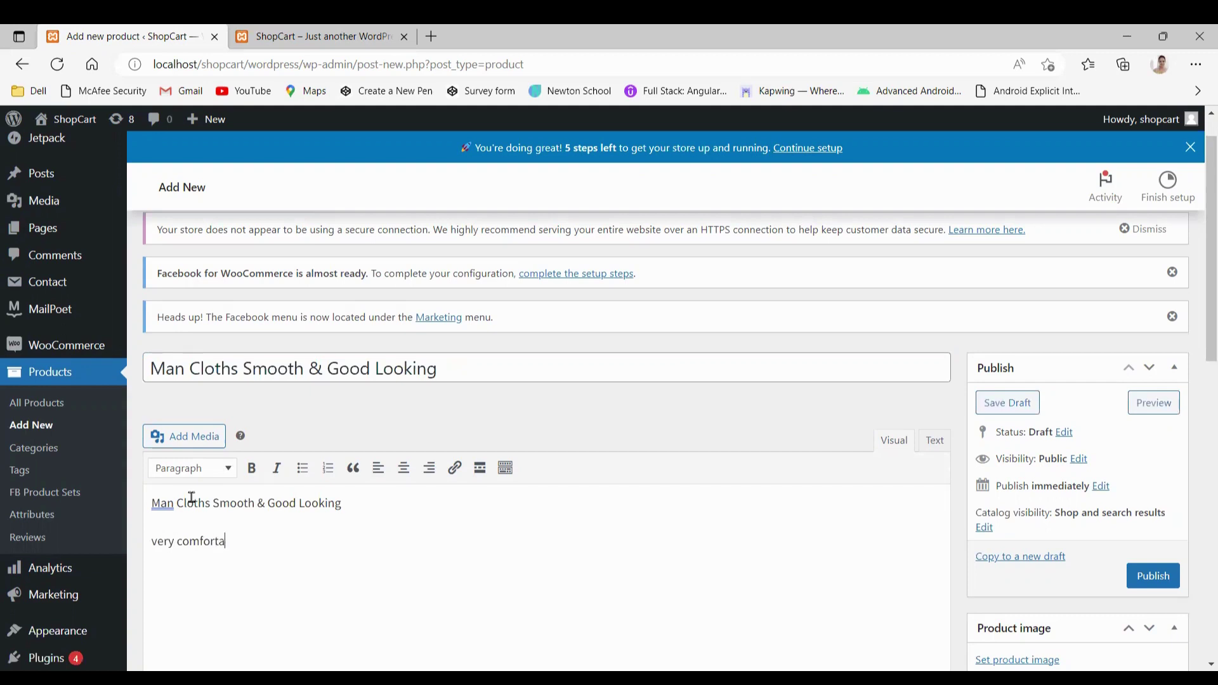
type("ble and")
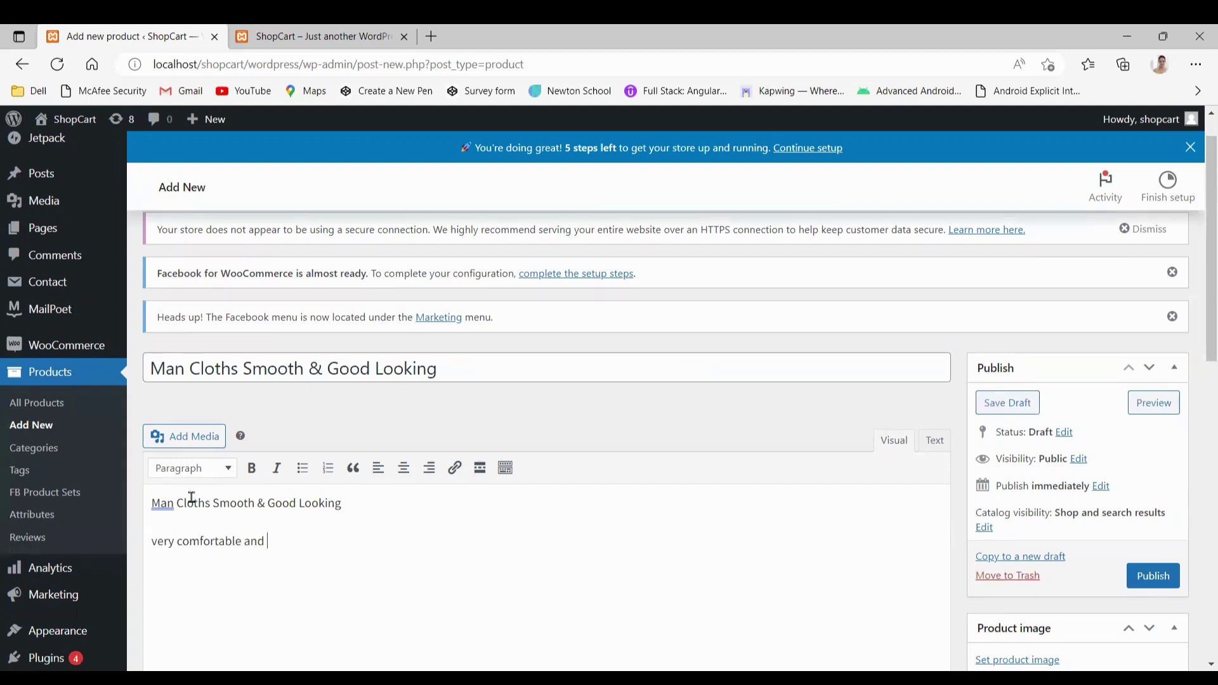
type(" very good ")
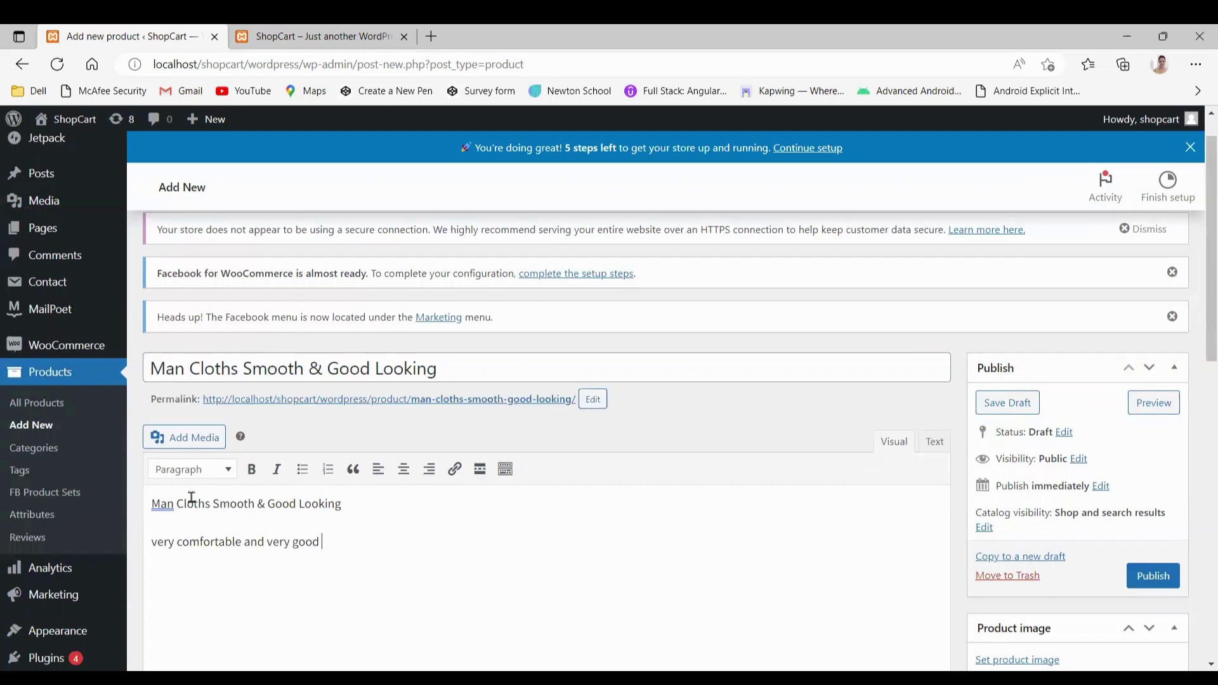
type("colors")
Set the product's regular price to 400 and its sale price to 350
scroll(506, 566, "down", 5)
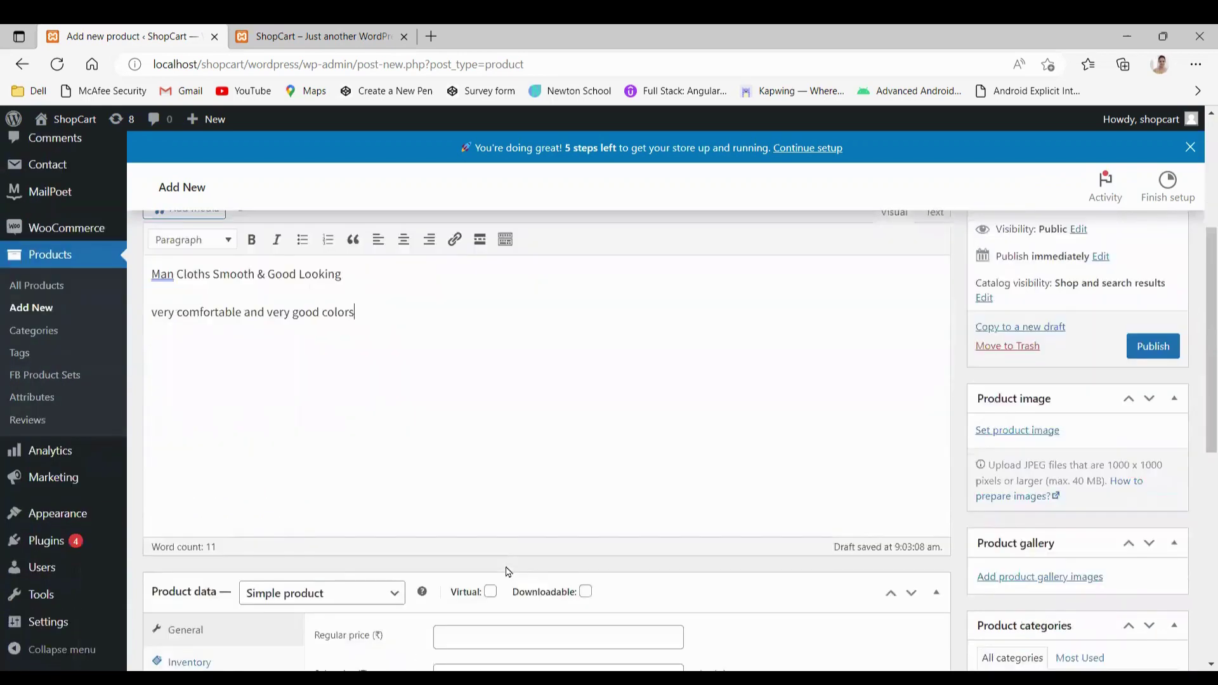
scroll(491, 411, "down", 3)
left_click(491, 411)
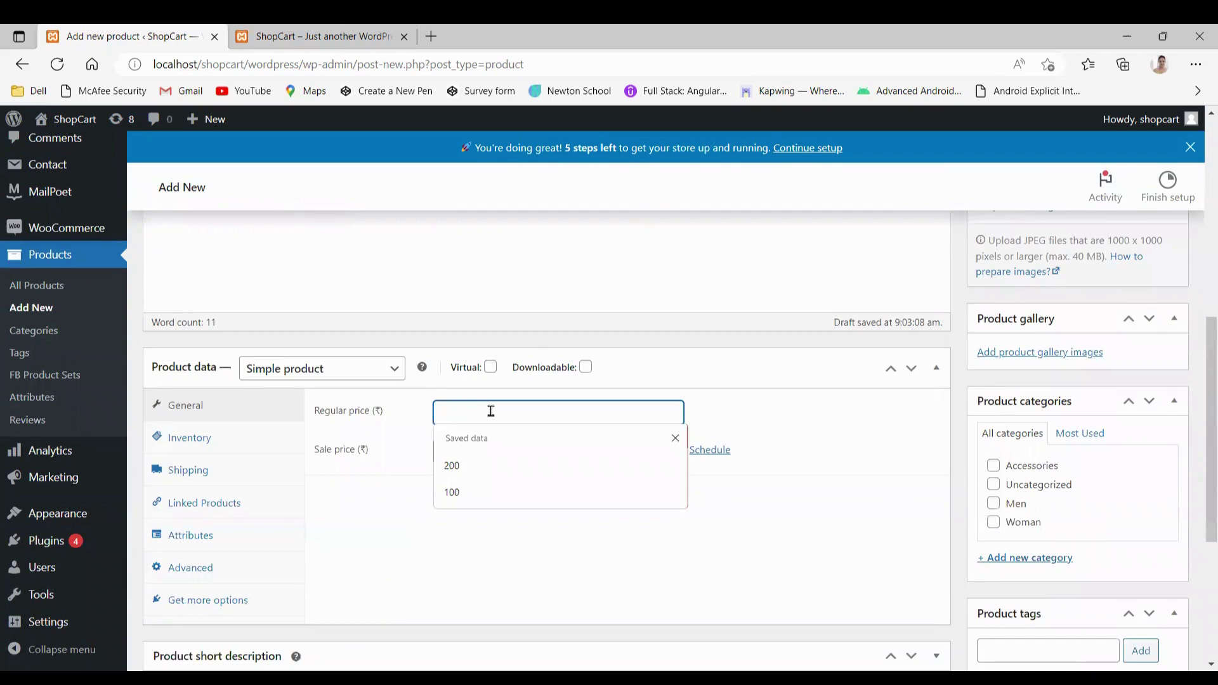
type("4000")
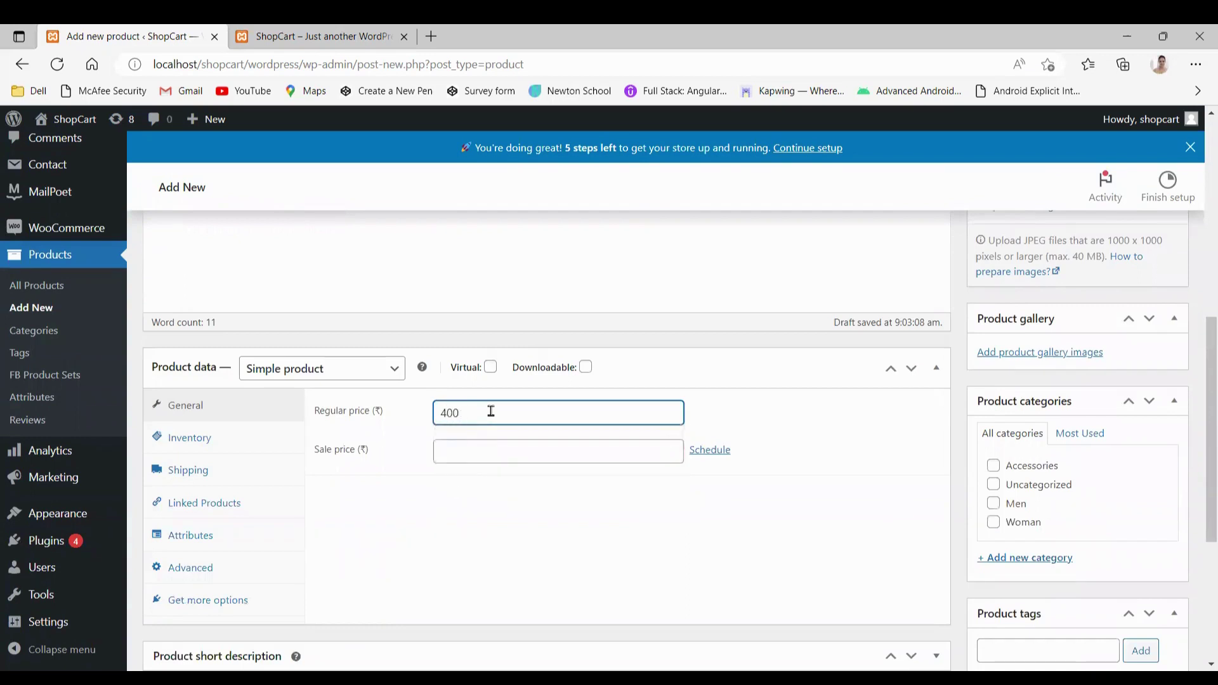
left_click(461, 460)
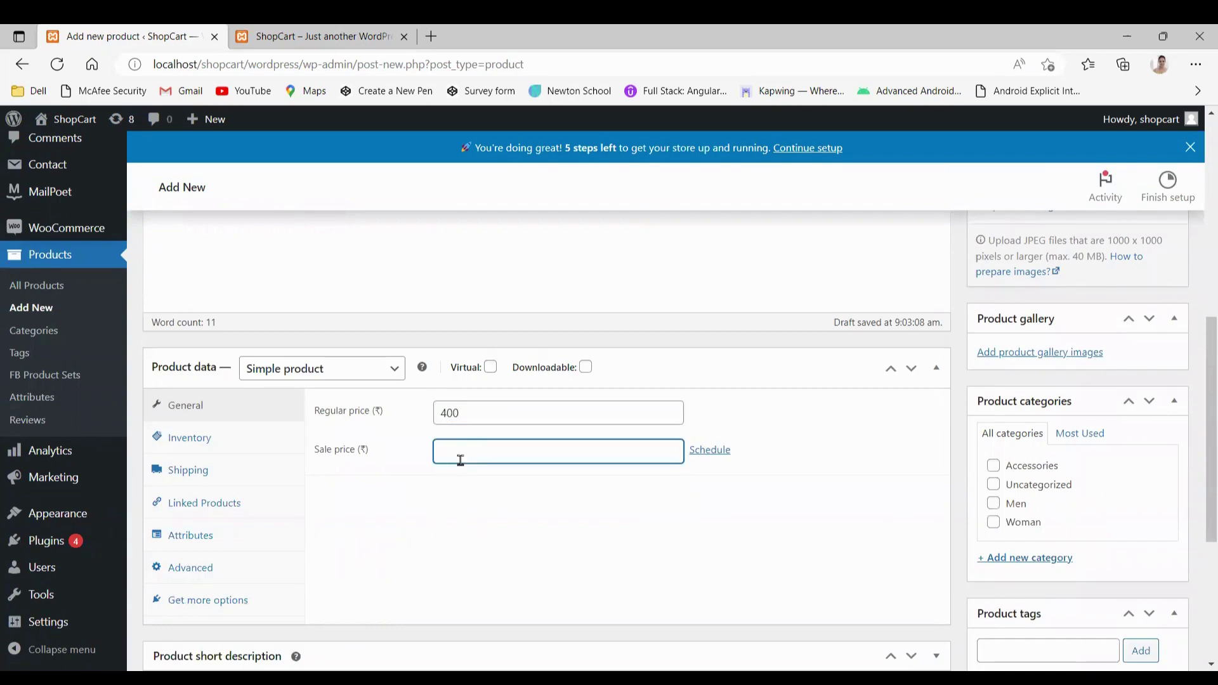
type("350")
Expand the product short description section so its editor is available
scroll(463, 547, "down", 2)
scroll(463, 547, "down", 1)
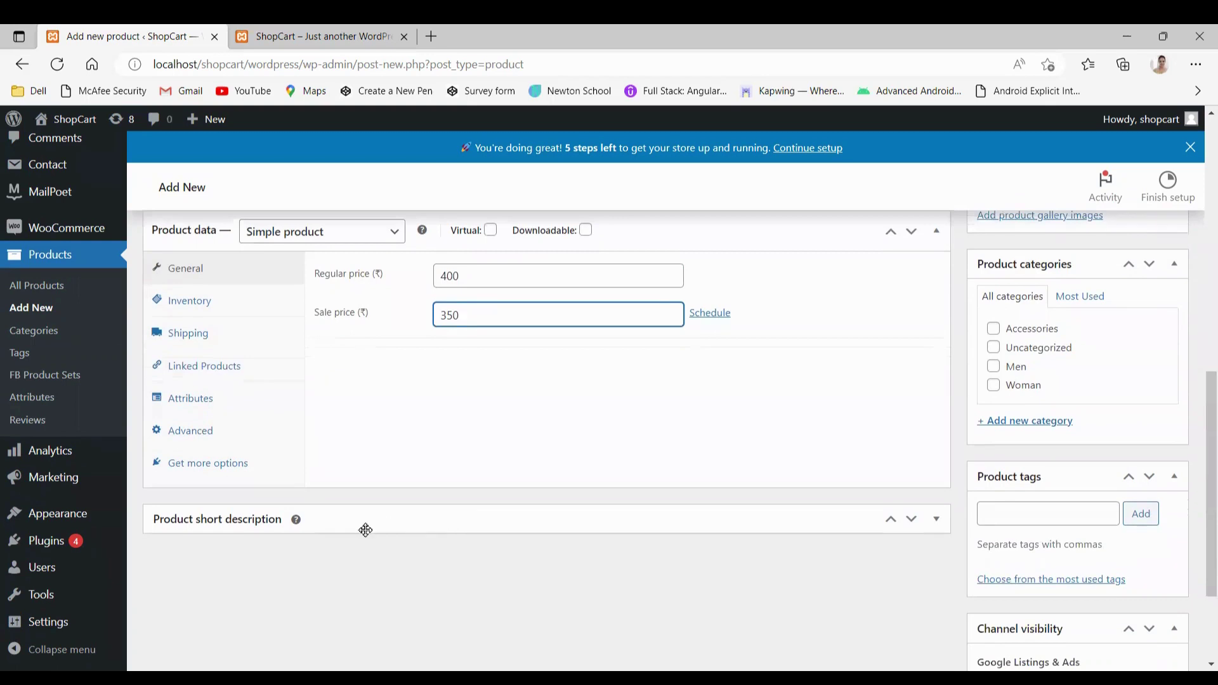
left_click(912, 531)
left_click(266, 519)
scroll(266, 492, "down", 2)
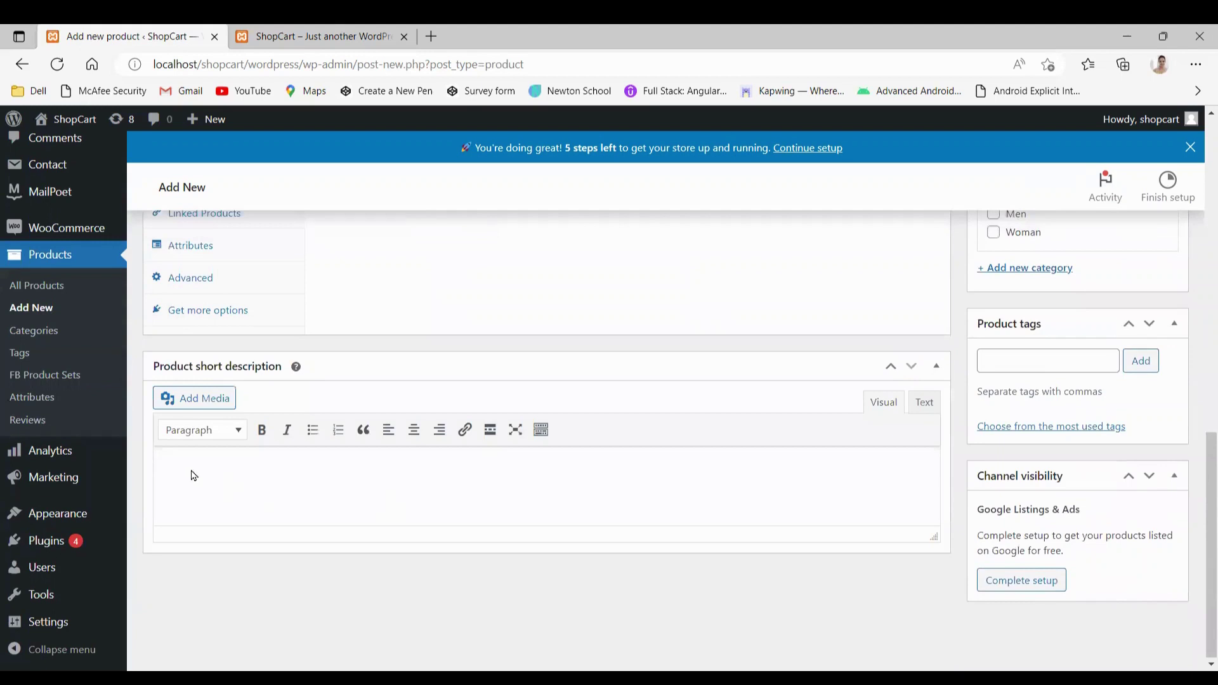
scroll(247, 484, "up", 1)
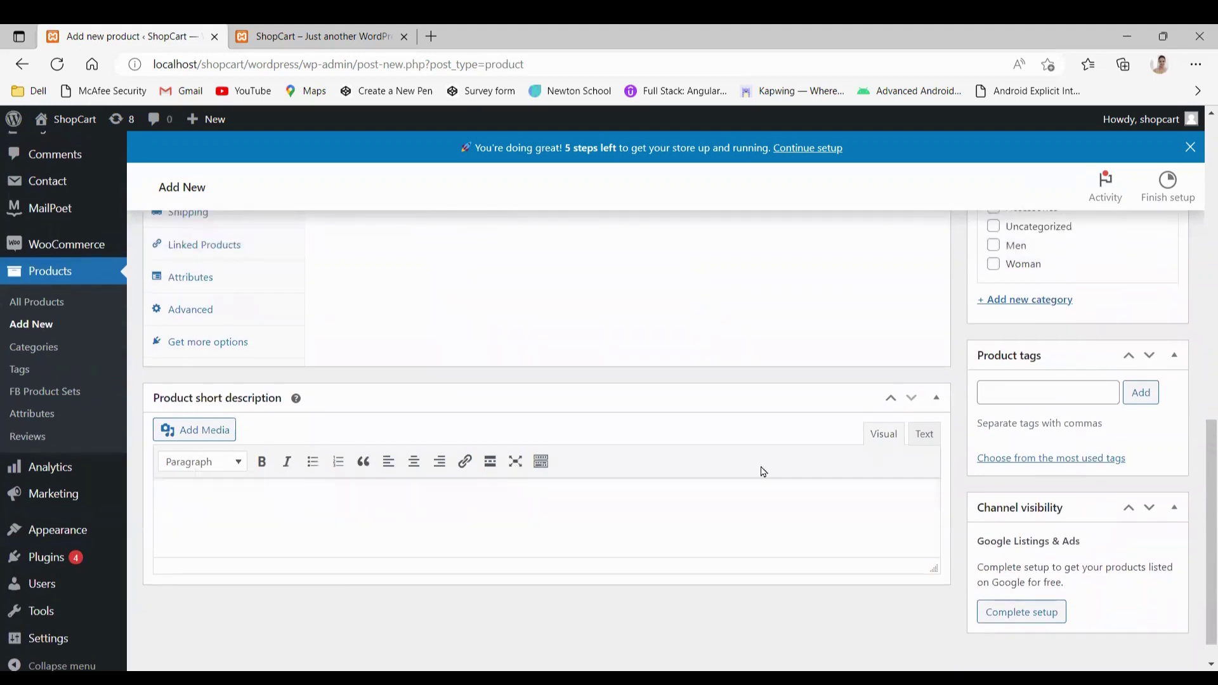
left_click(925, 435)
left_click(397, 503)
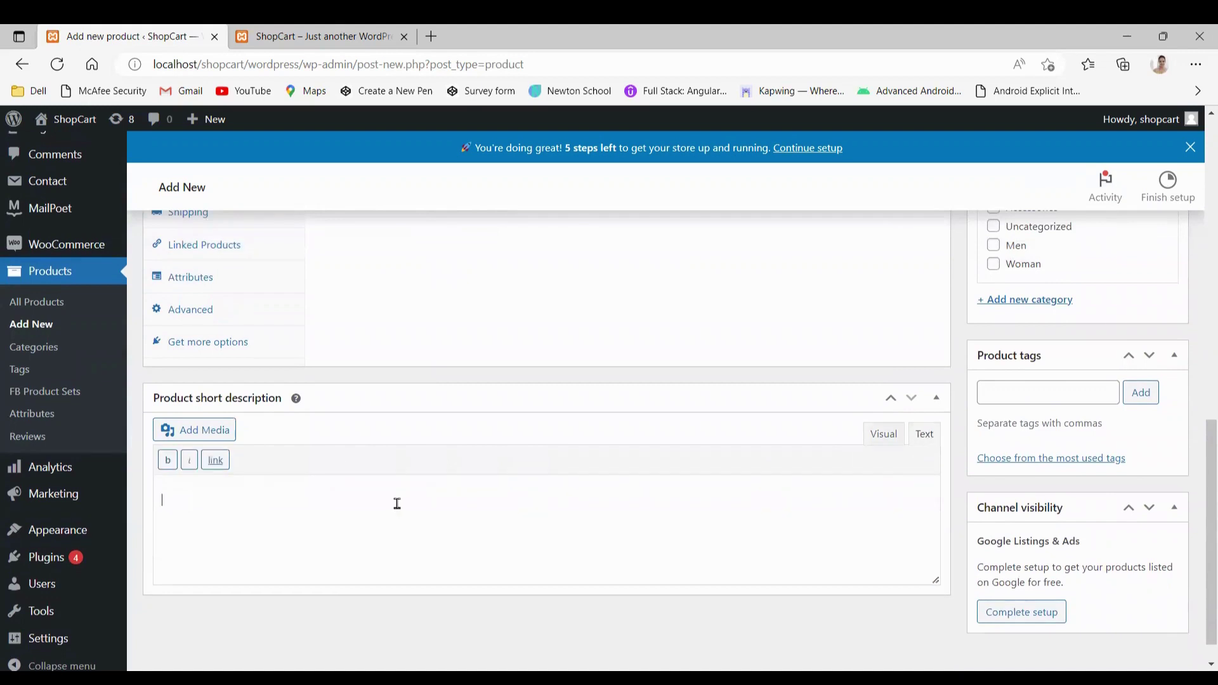
left_click(884, 436)
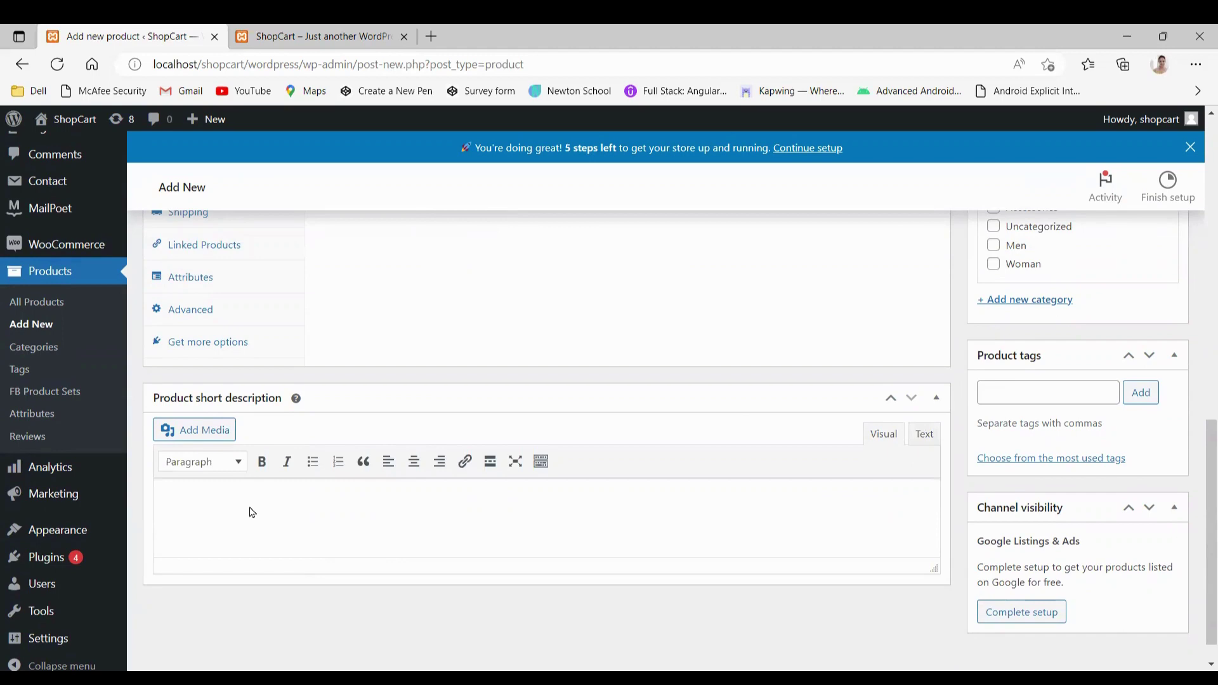
Copy the entire main description into the product short description, using its plain text editing mode
scroll(251, 511, "up", 15)
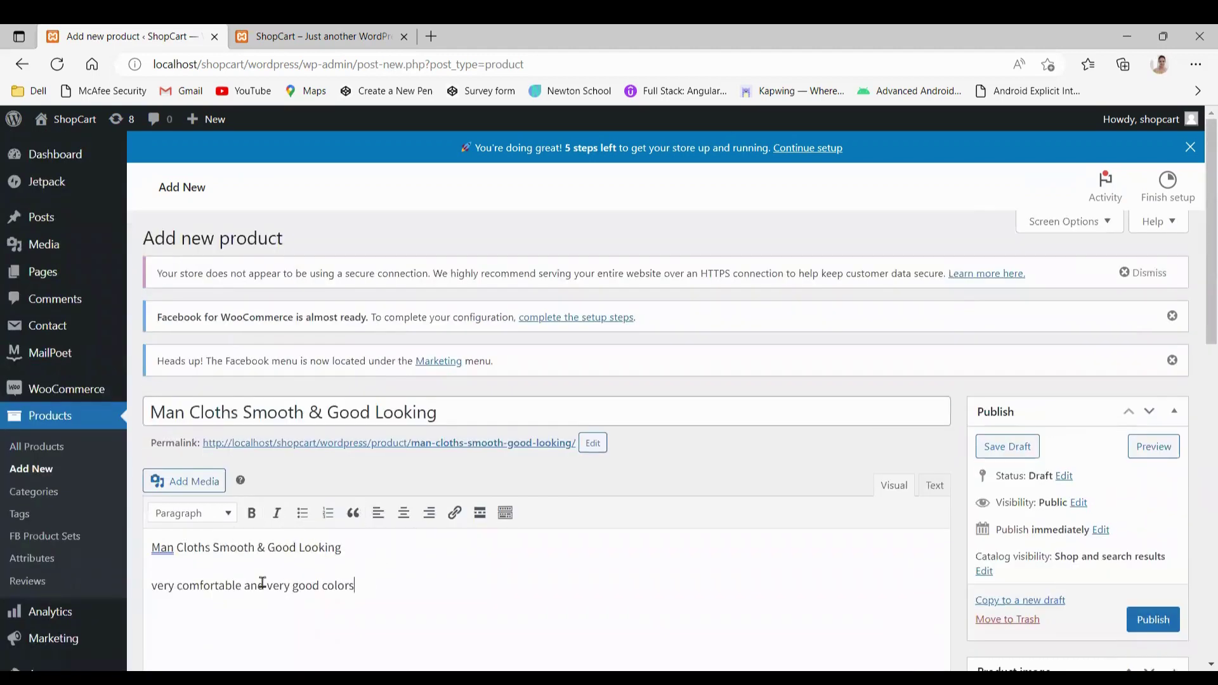
key("ctrl+a")
key("ctrl+c")
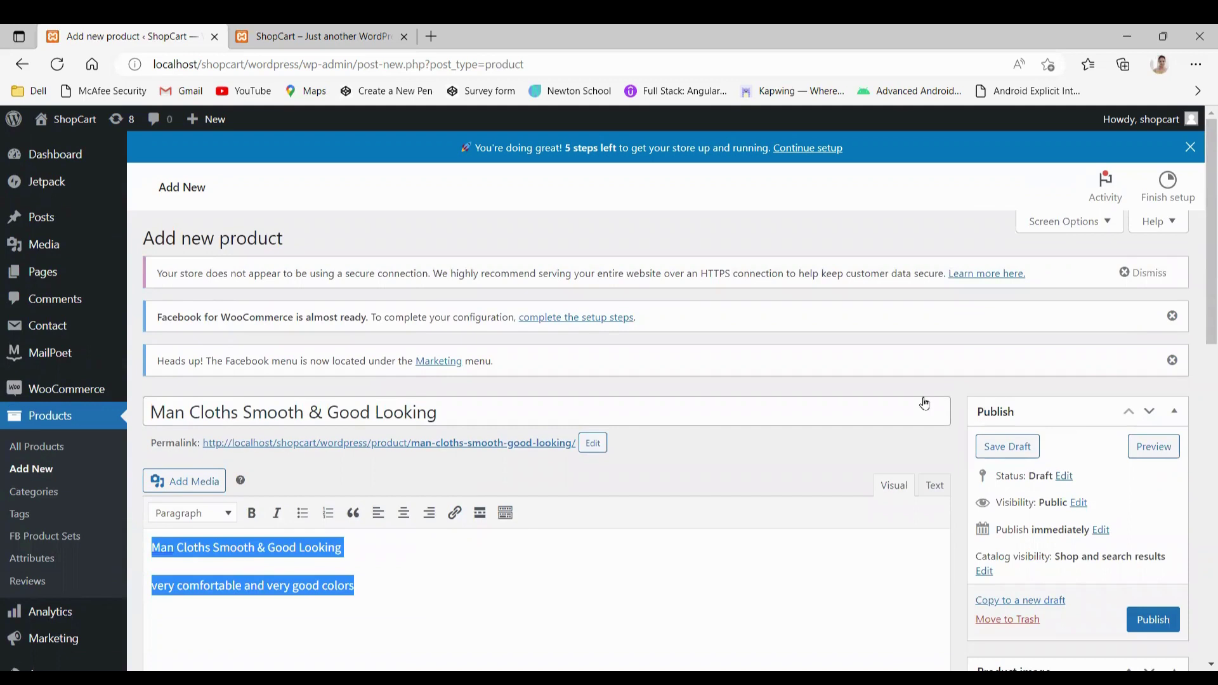
scroll(389, 404, "down", 15)
left_click(247, 488)
key("ctrl+v")
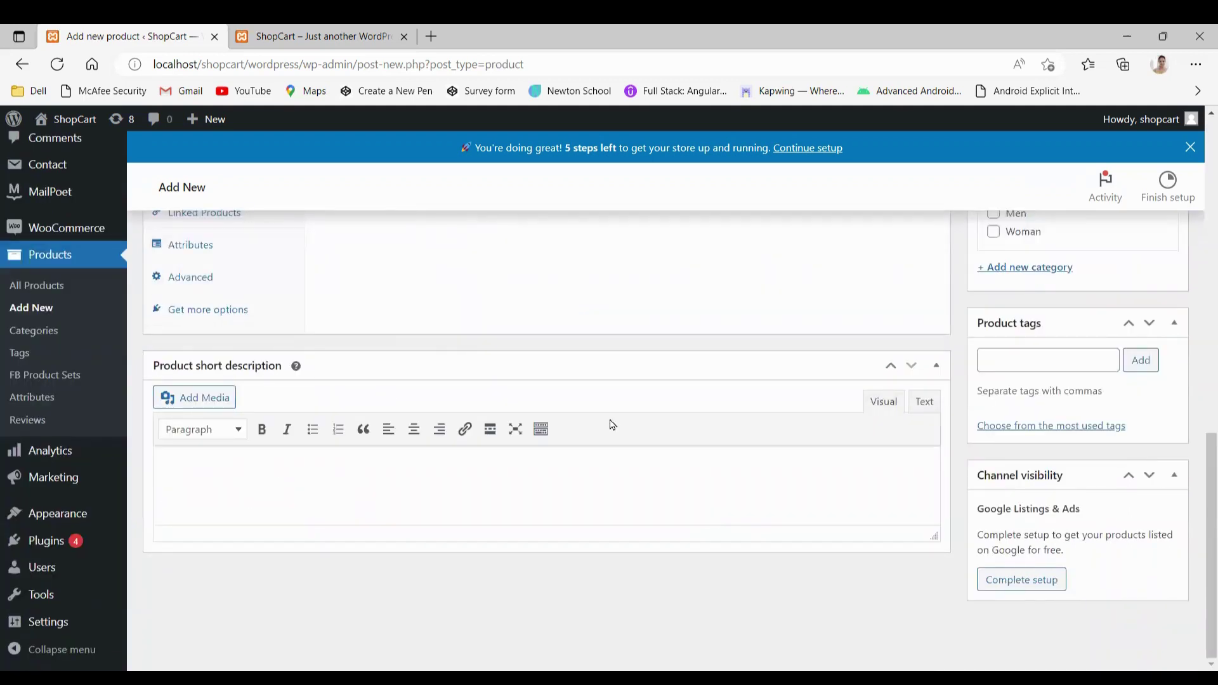
left_click(925, 402)
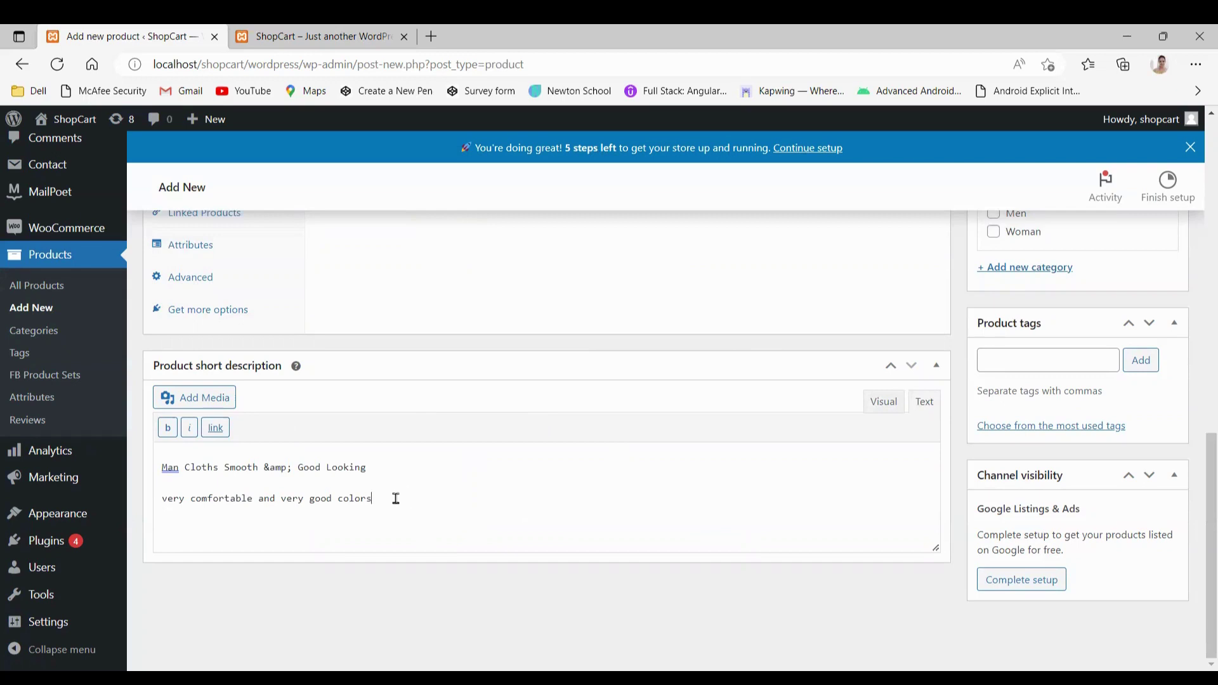
scroll(396, 499, "up", 1)
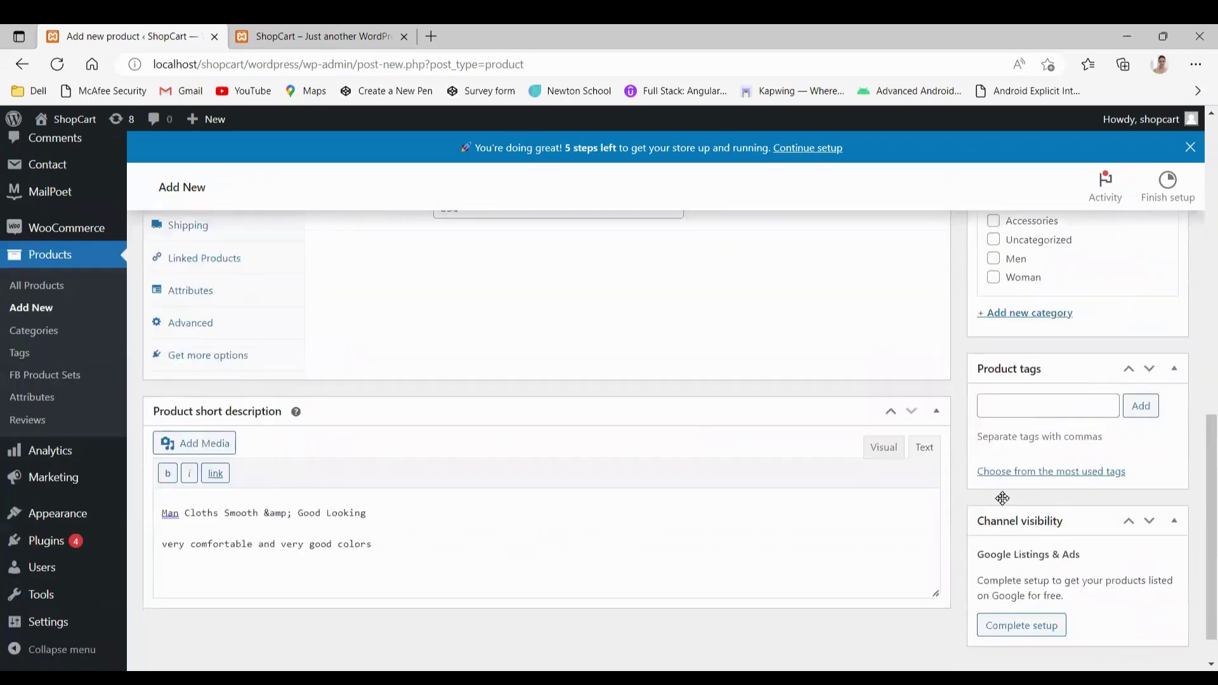
scroll(1001, 498, "down", 1)
scroll(1002, 499, "up", 1)
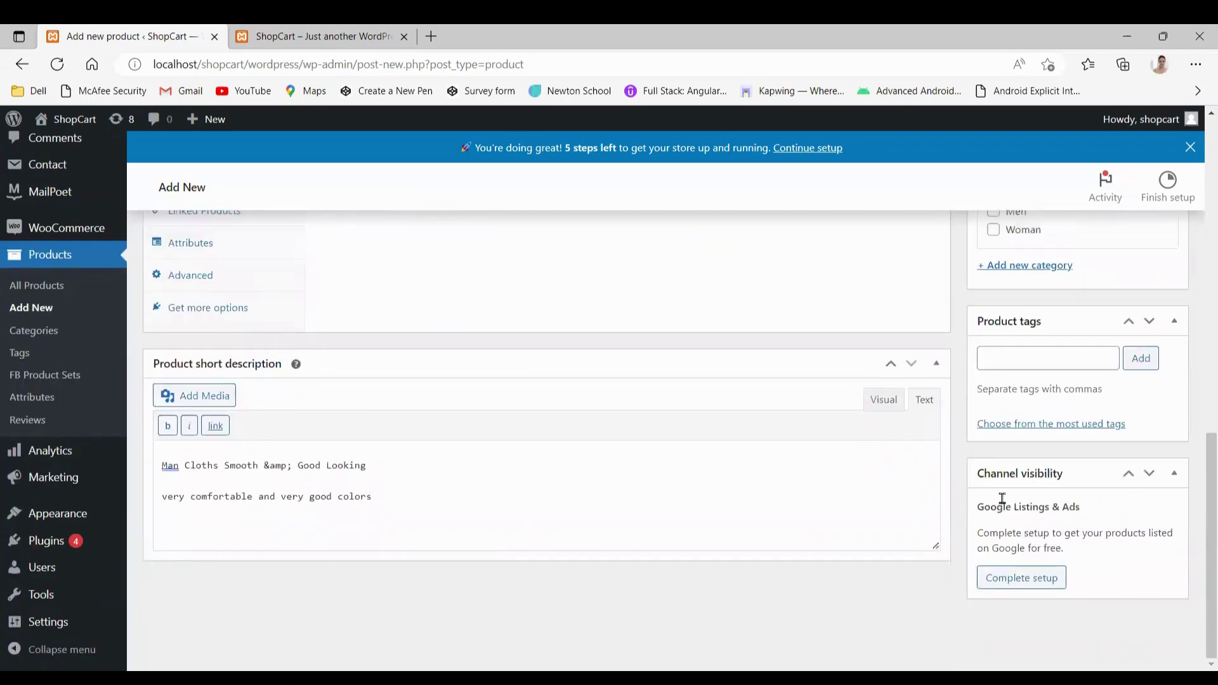
scroll(1039, 589, "up", 2)
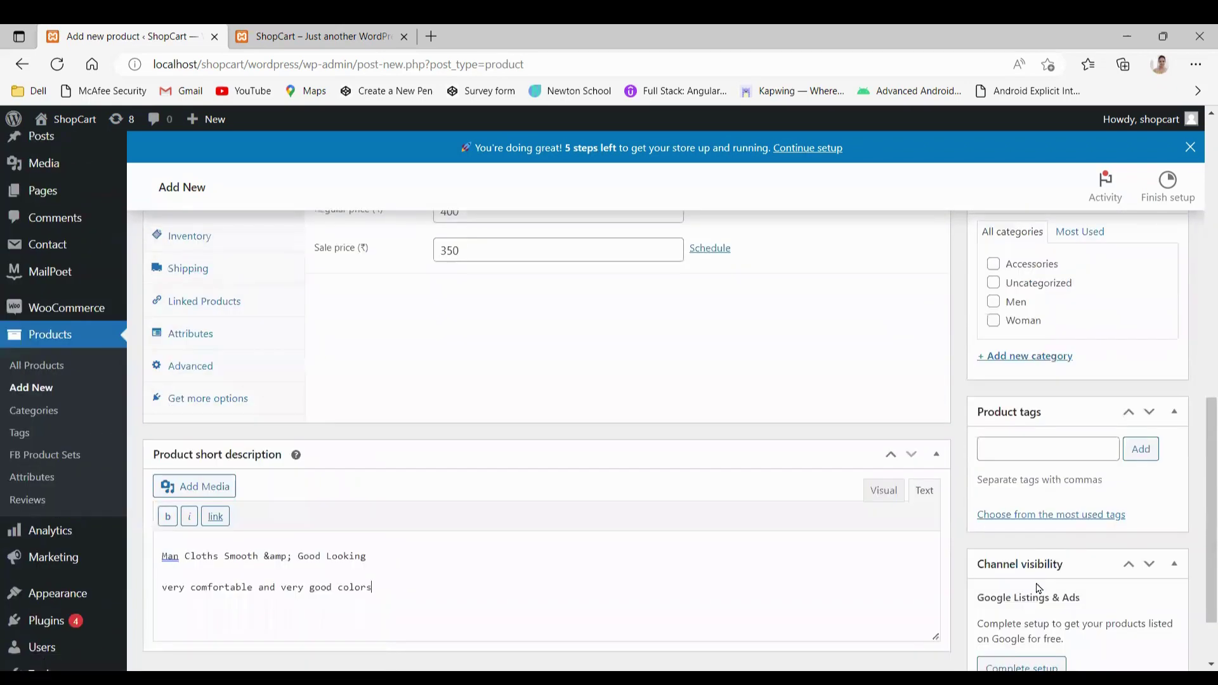
Add the product tags "man tshirt" and "man comfortable wear" to the product
left_click(1004, 453)
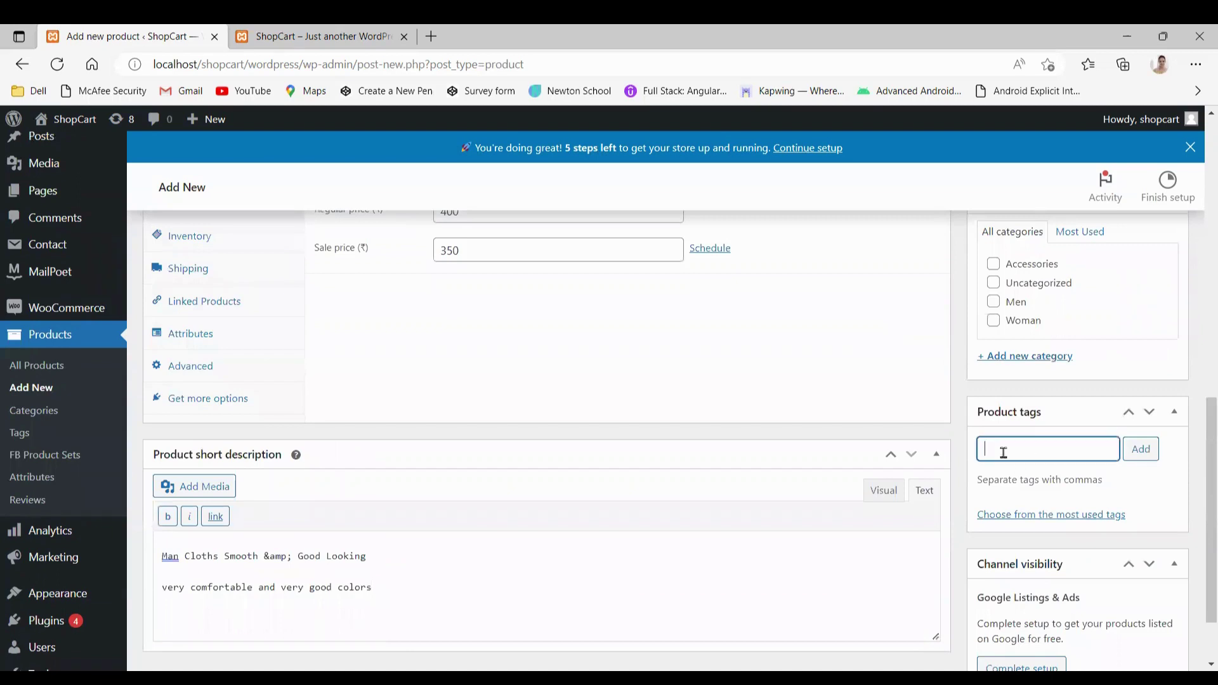
type("man tshirt")
key("Return")
type("man")
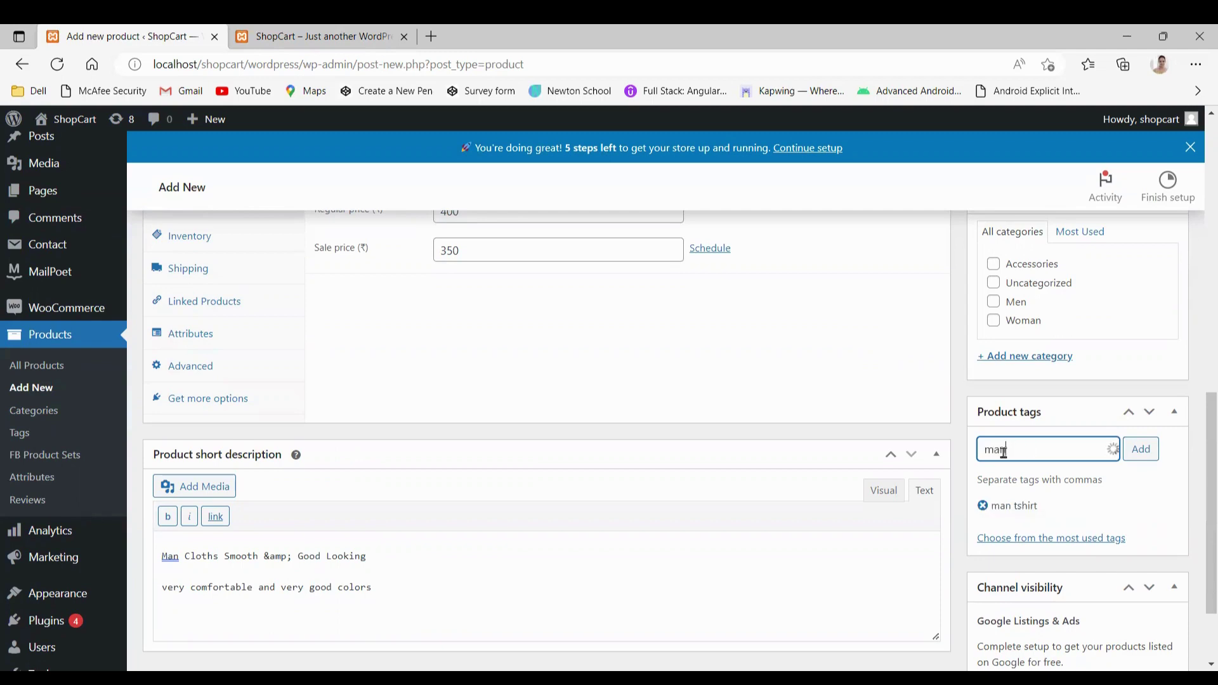
type(" comfortablke")
key("BackSpace")
type("e war")
key("BackSpace")
key("BackSpace")
type("ear")
key("Return")
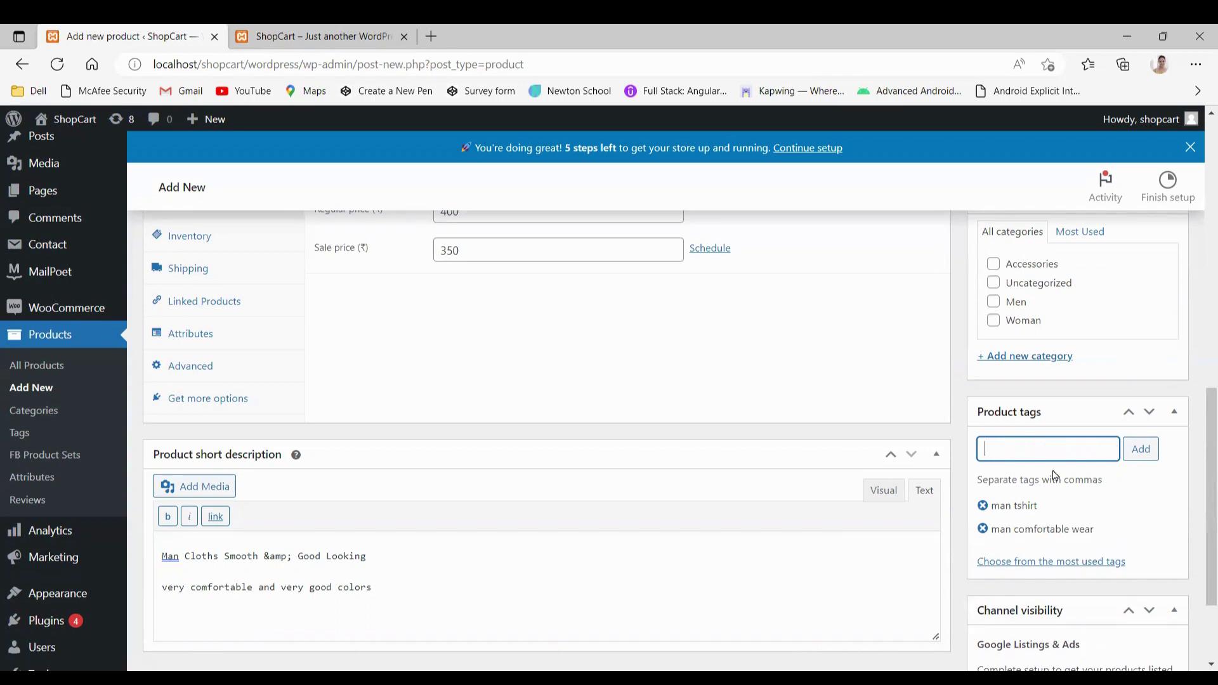
Assign the product to the Men category and set the orange polo shirt photo th-2.jpg from the media library as its product image
scroll(1066, 358, "up", 1)
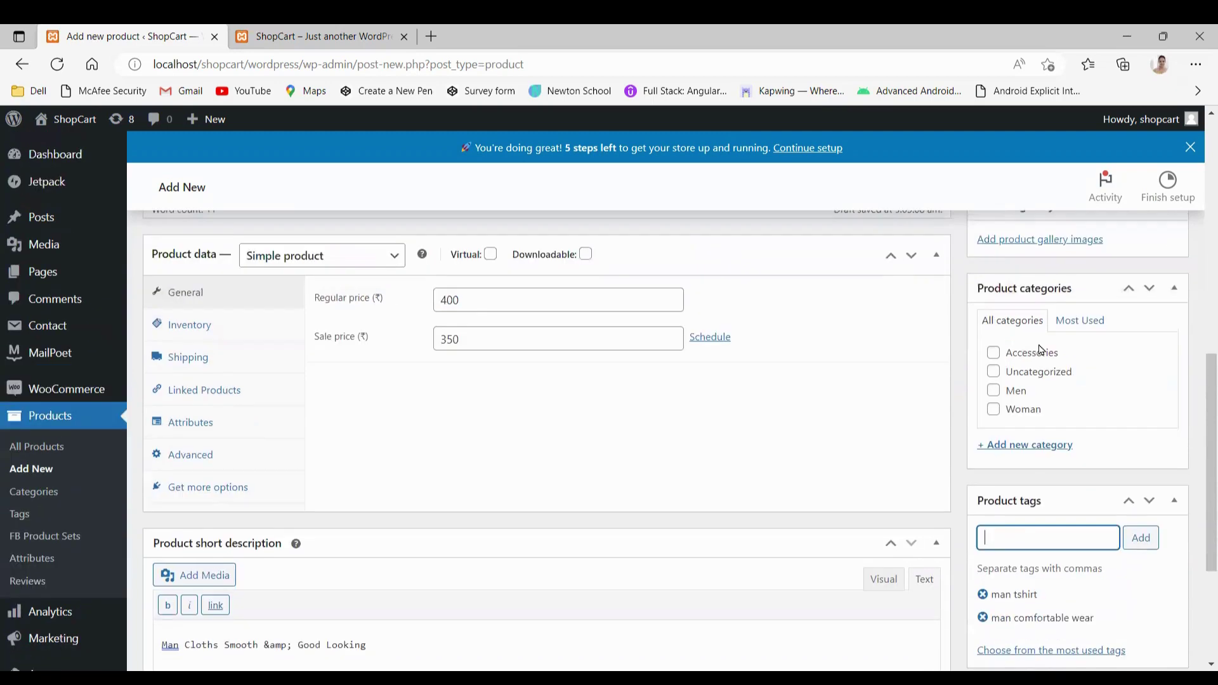
left_click(995, 391)
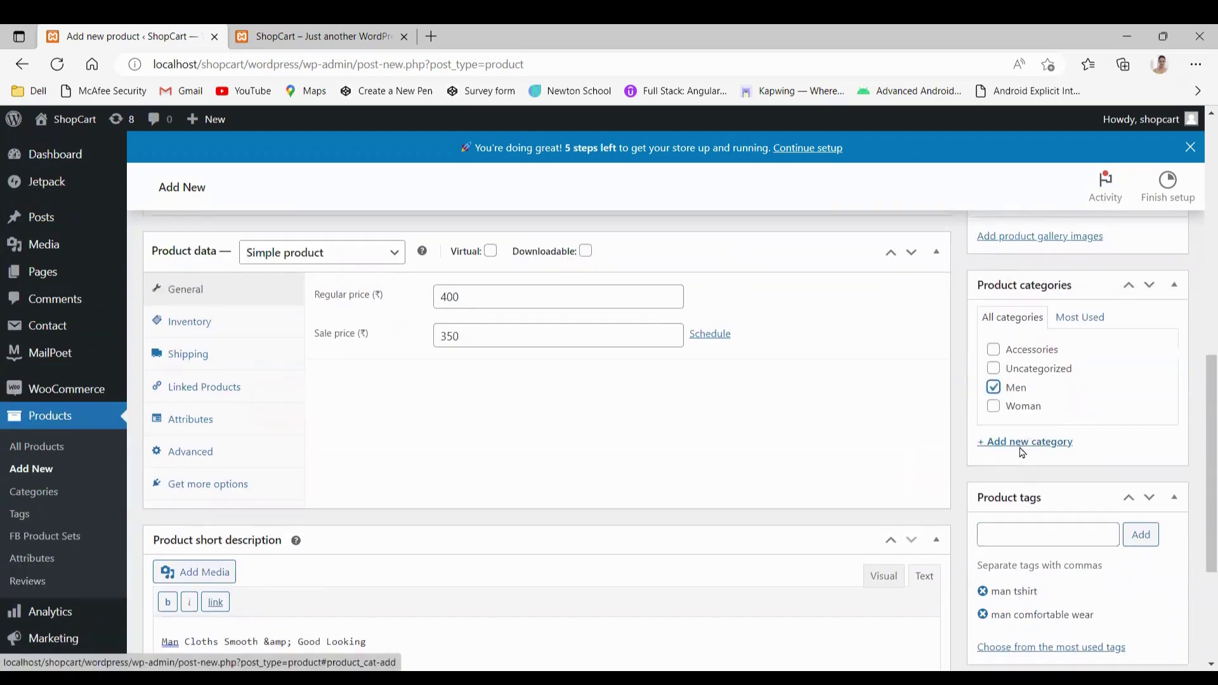
scroll(1021, 452, "down", 2)
scroll(1017, 448, "up", 4)
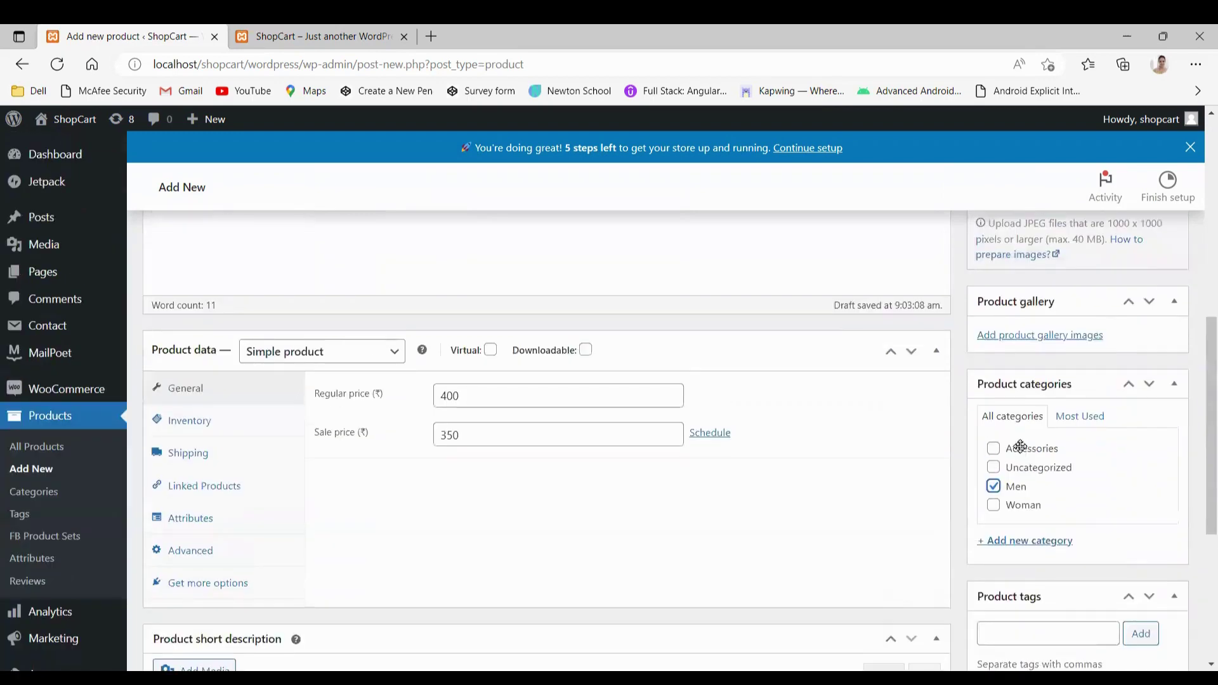
scroll(1028, 412, "up", 1)
scroll(1037, 387, "up", 1)
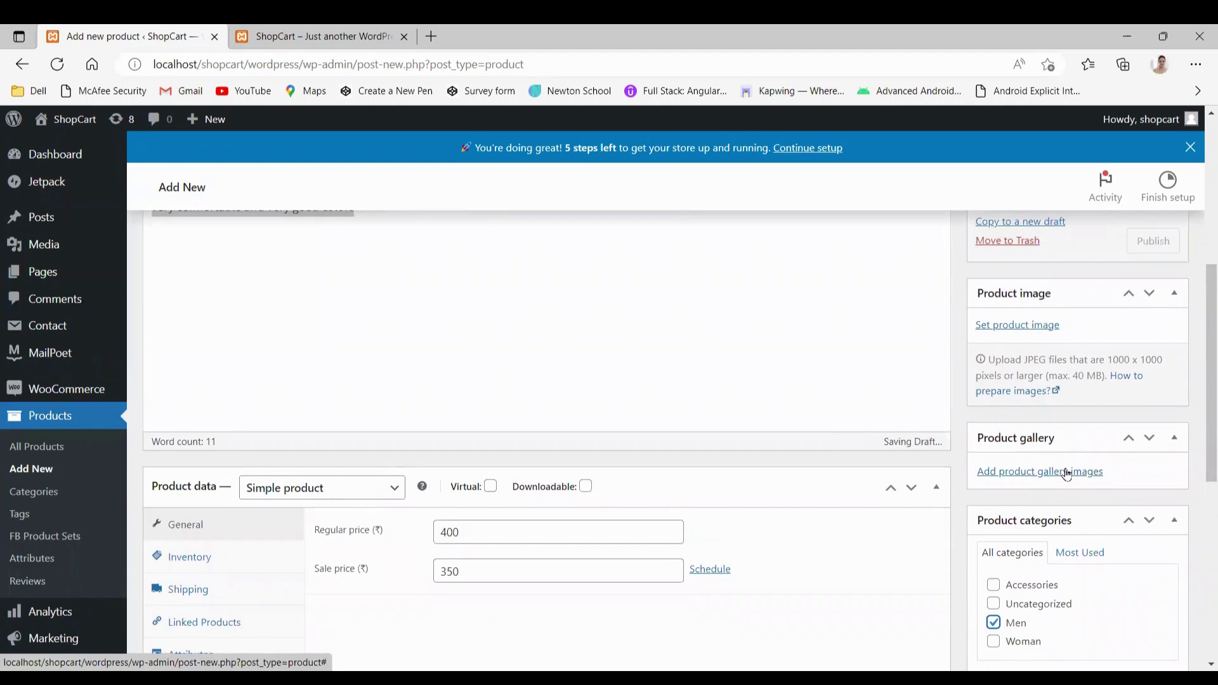
left_click(1009, 327)
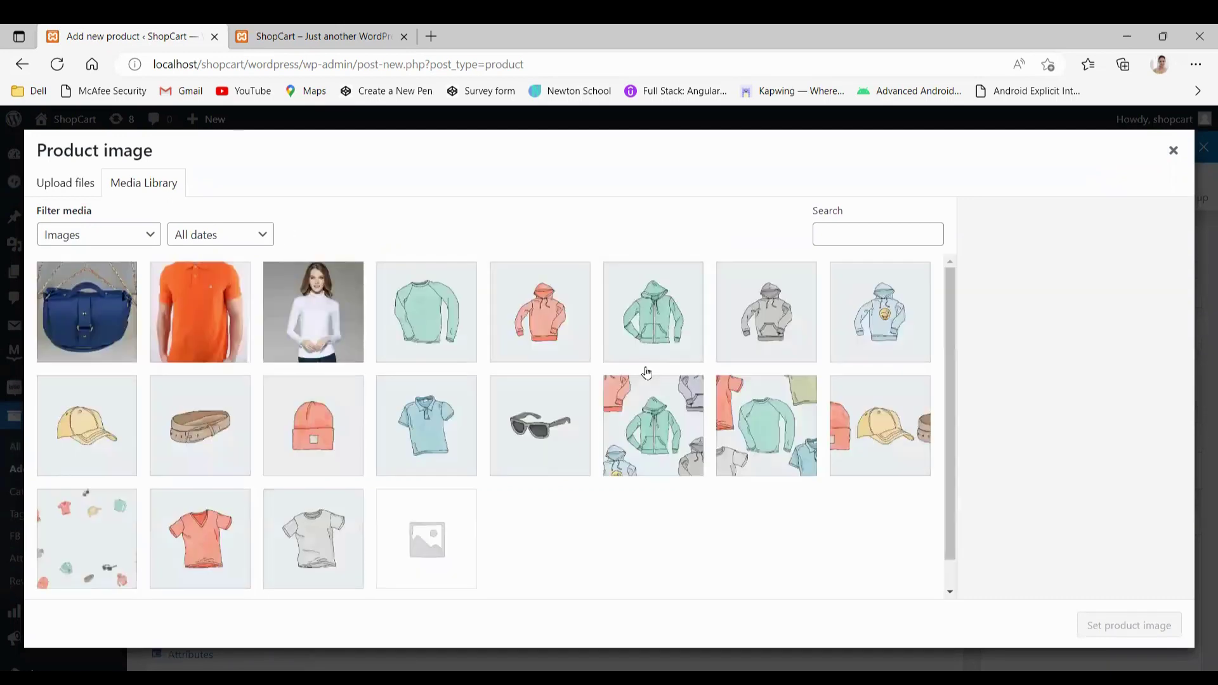
left_click(215, 344)
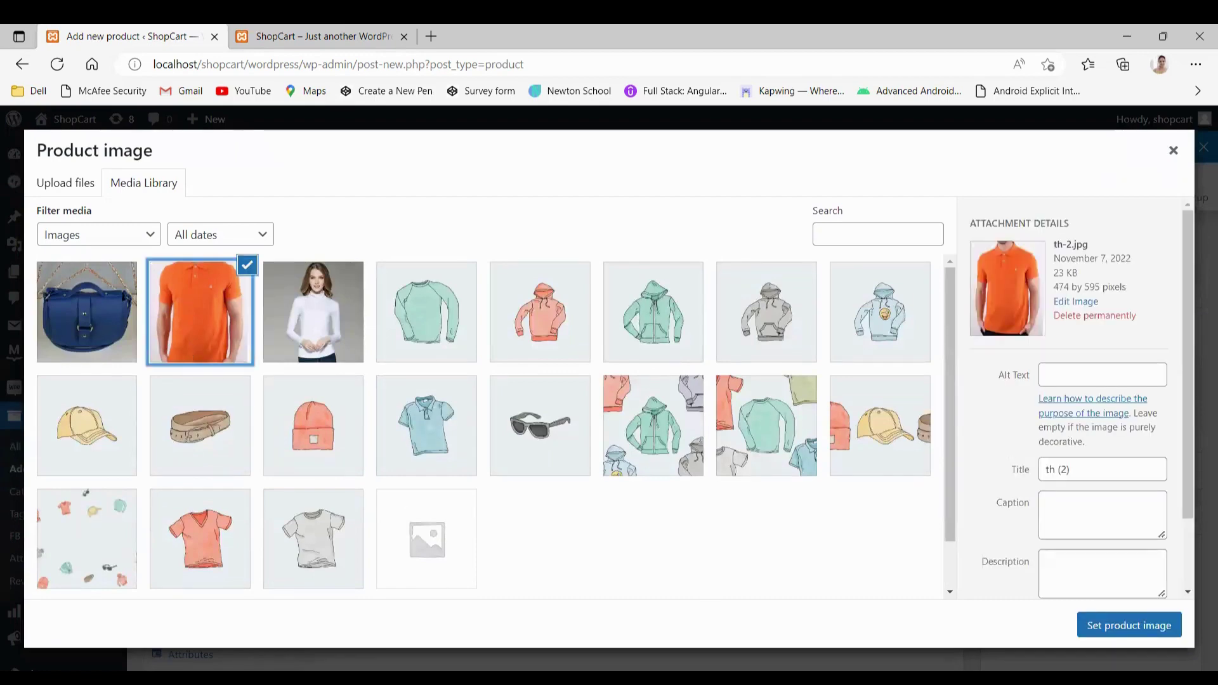
left_click(1109, 637)
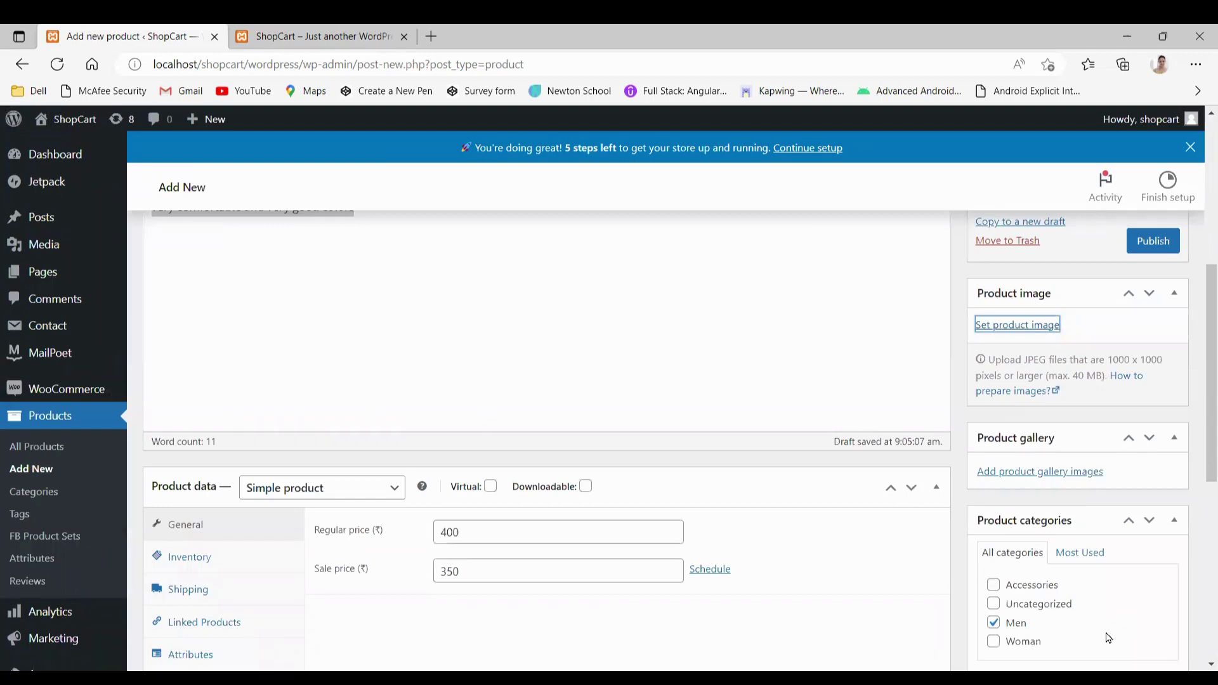
Publish the men's clothing product
scroll(1112, 392, "up", 1)
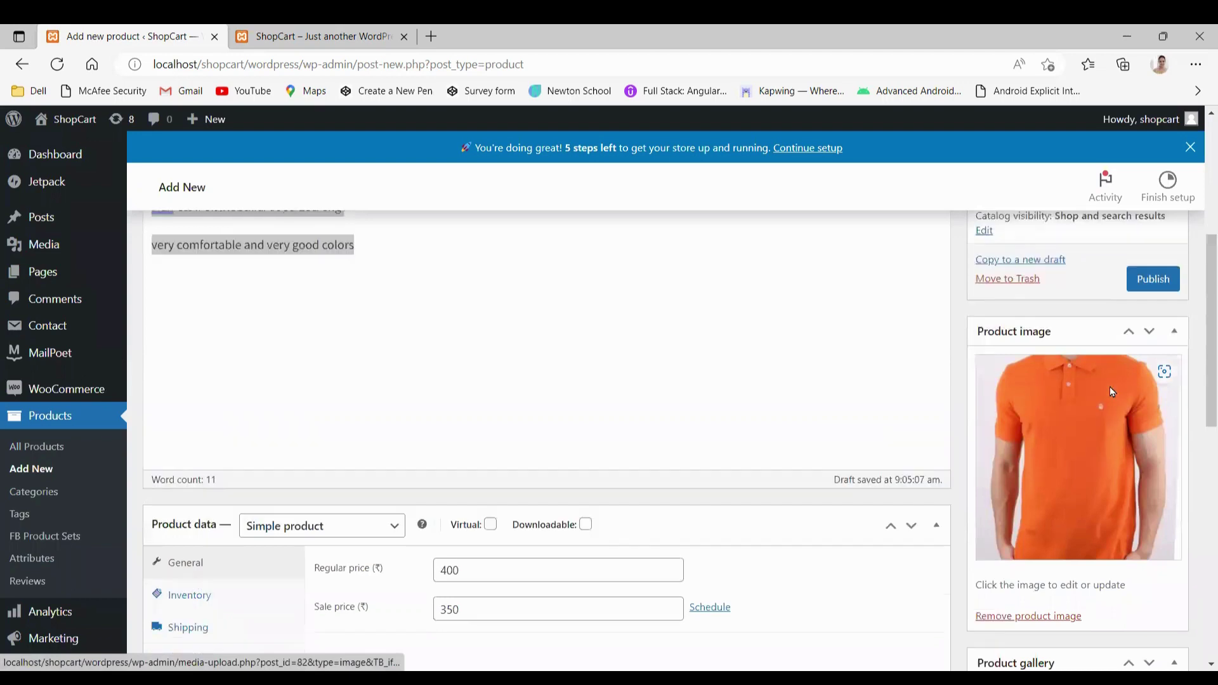
scroll(1112, 391, "up", 3)
left_click(1150, 437)
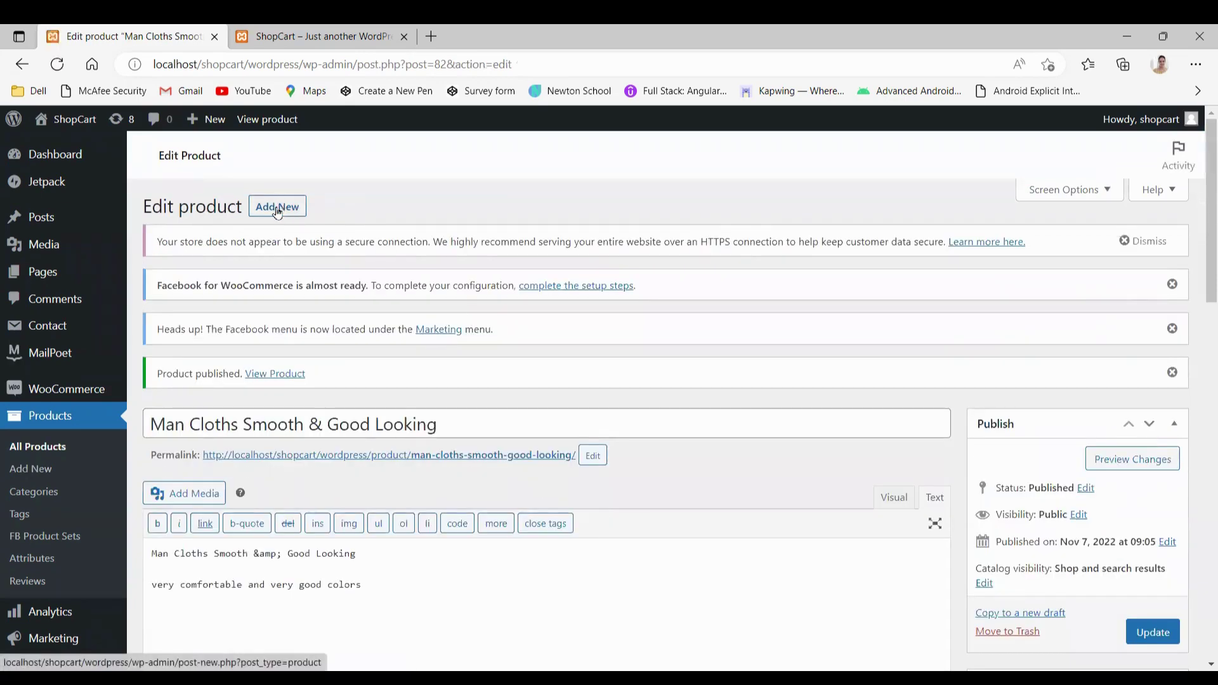
Review the published product's details on its edit page and check the storefront's category and new-product sections
scroll(336, 356, "down", 2)
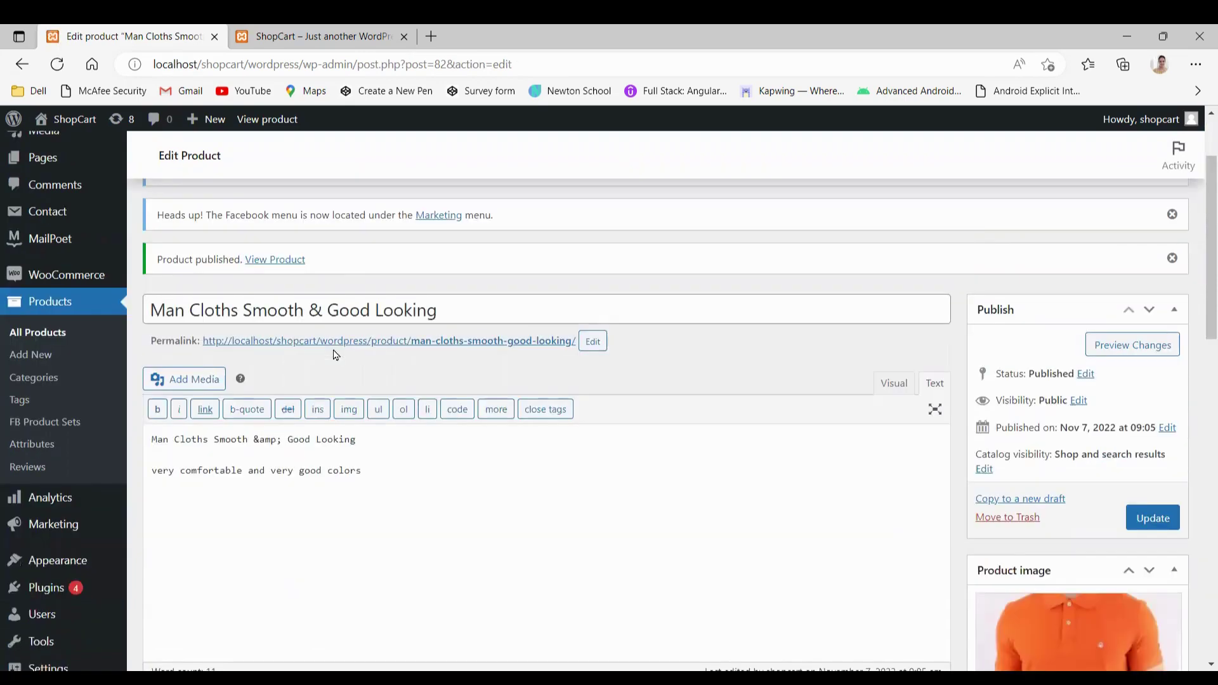
scroll(336, 356, "down", 5)
scroll(333, 350, "up", 7)
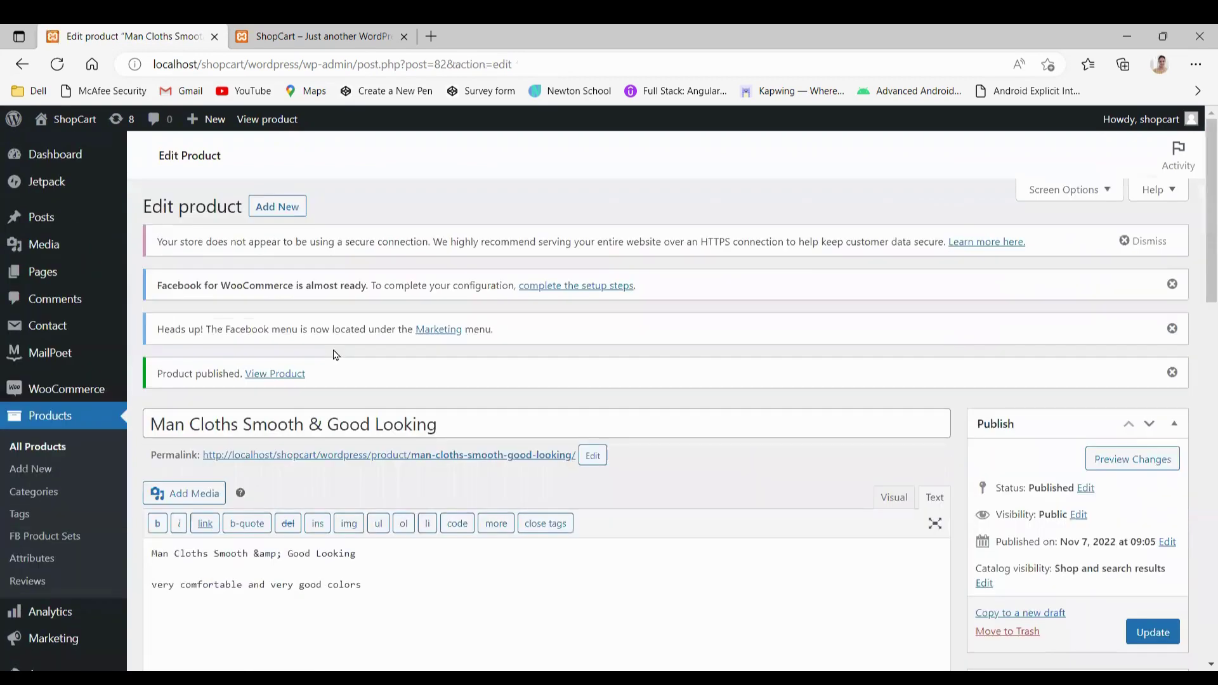
scroll(333, 349, "down", 14)
scroll(334, 349, "up", 9)
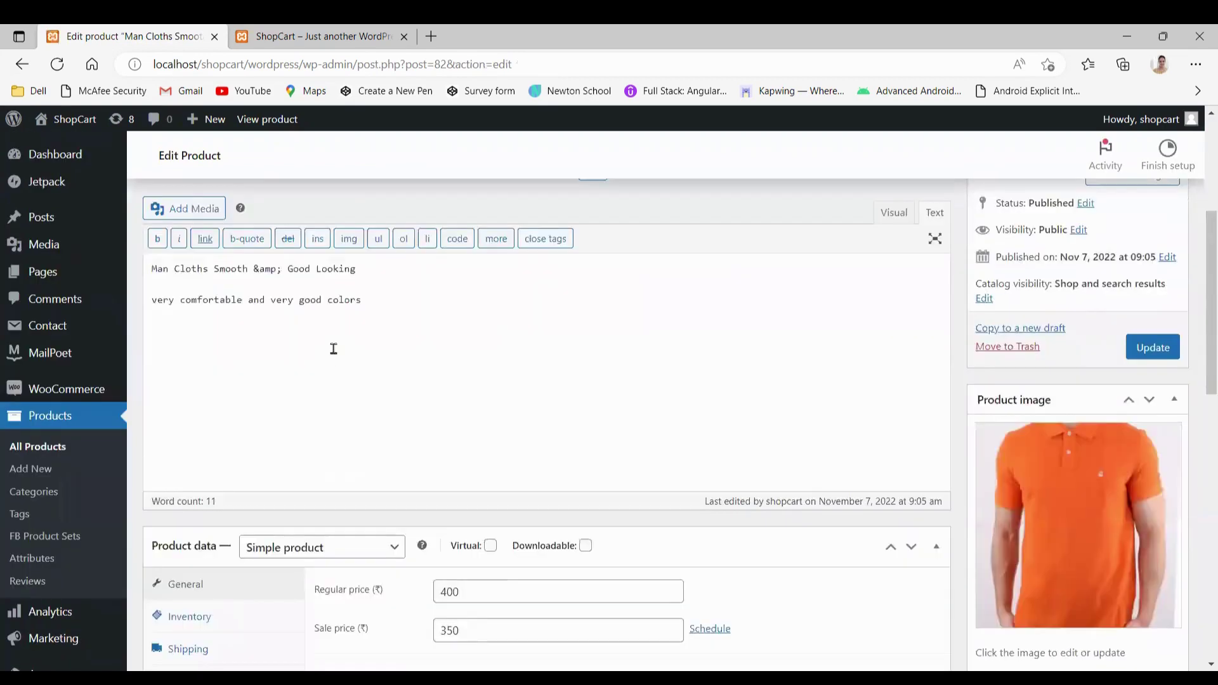
scroll(334, 349, "up", 5)
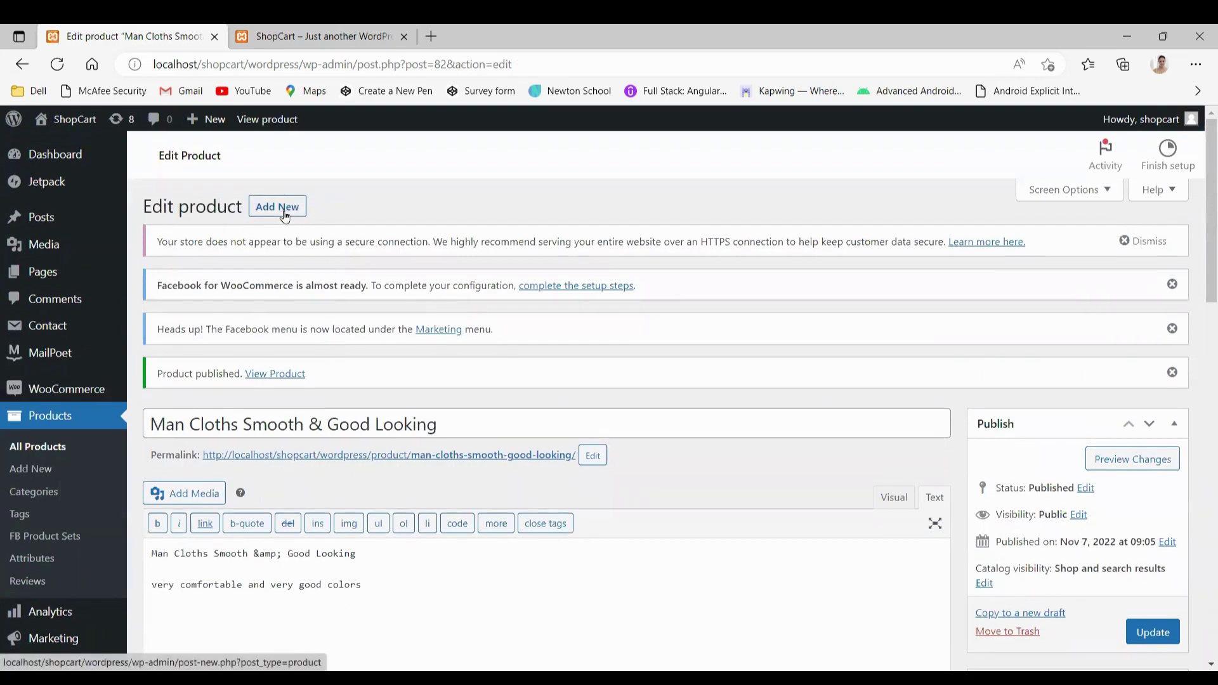
left_click(349, 28)
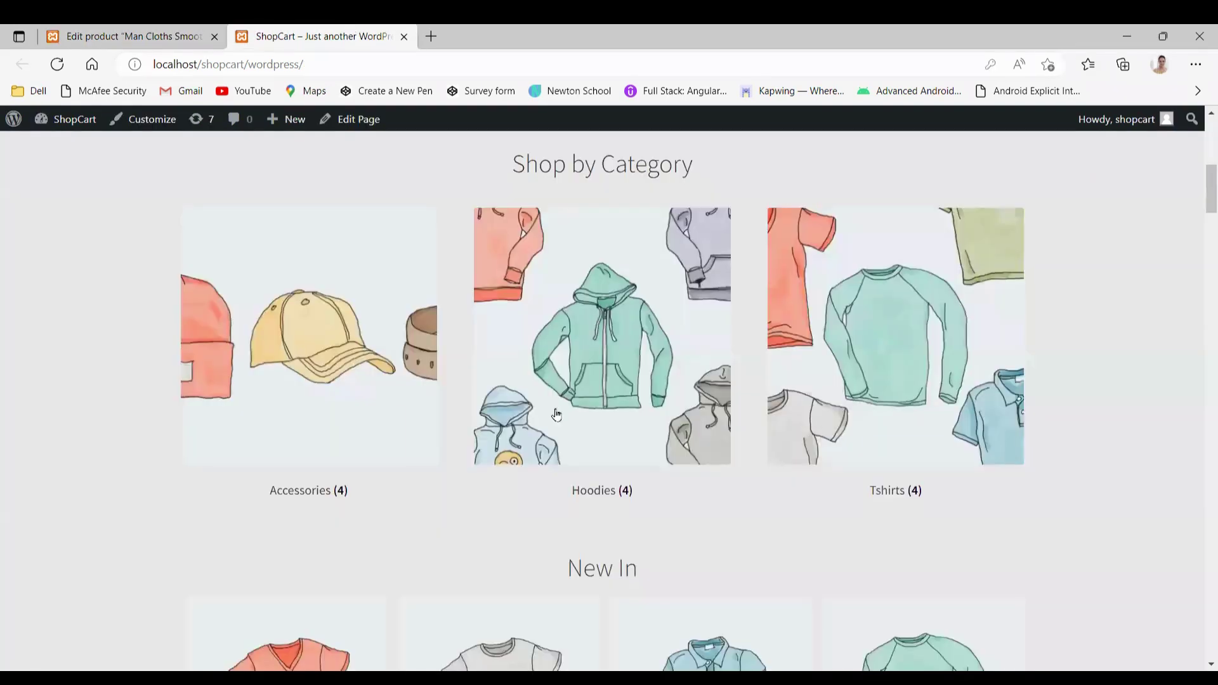
left_click(200, 28)
Start another new product and name it "Woman Tshirt"
left_click(263, 240)
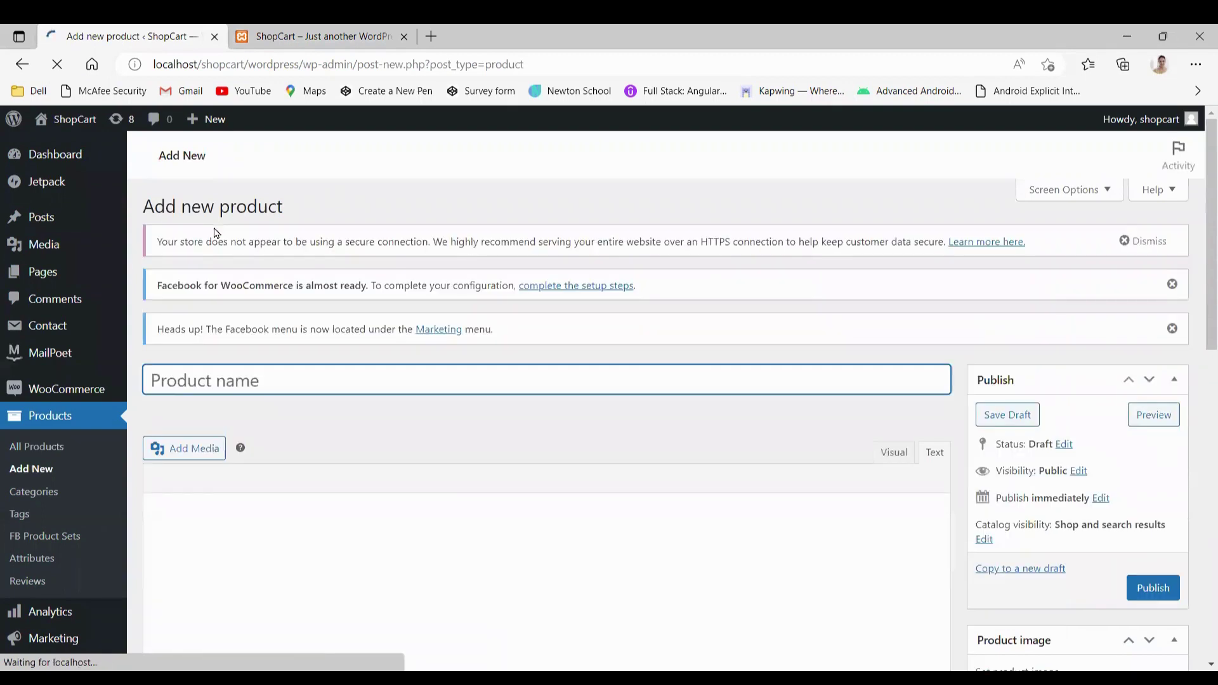
type("Woman")
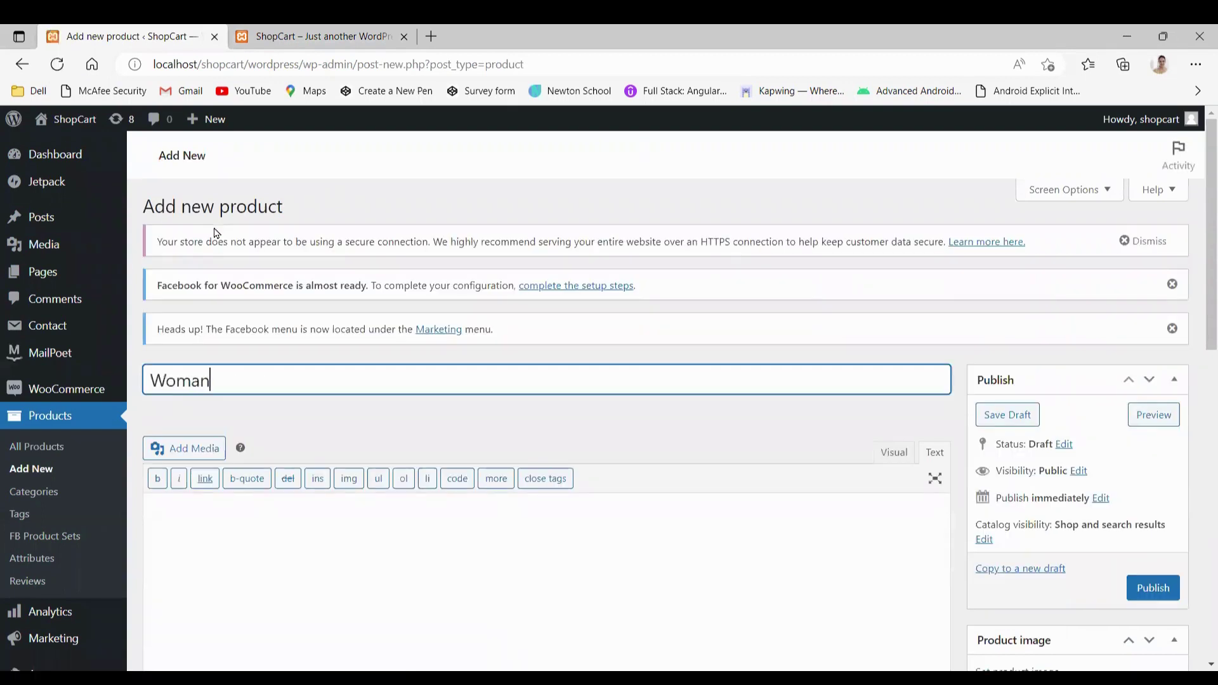
type(" Tshirt")
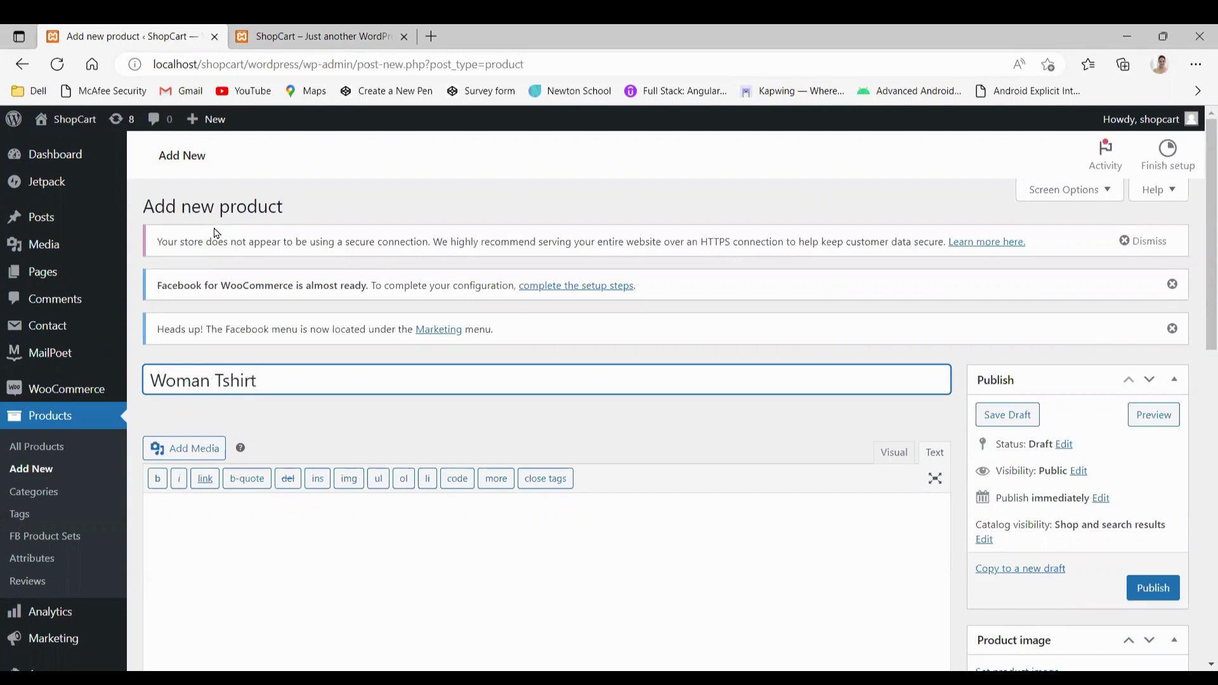
Copy the product name into the main description, append "very comfortable wear", and copy the whole description line
left_click_drag(283, 374, 134, 381)
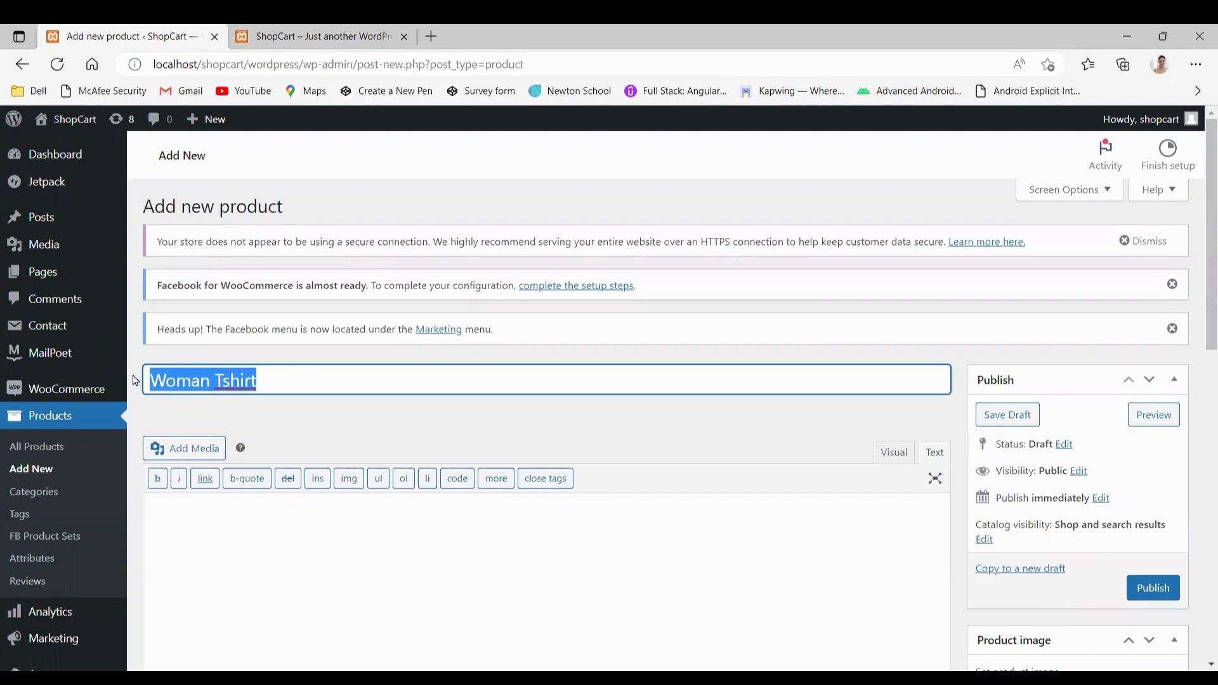
key("ctrl+c")
left_click(181, 544)
key("ctrl+v")
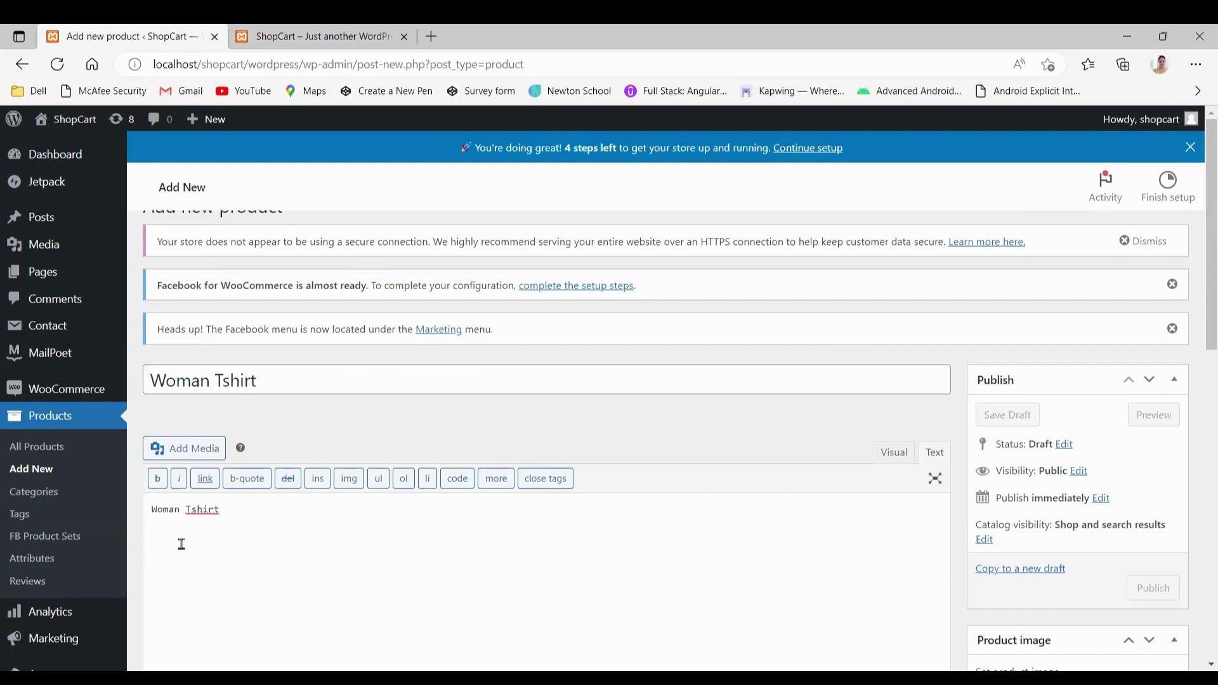
type("very c")
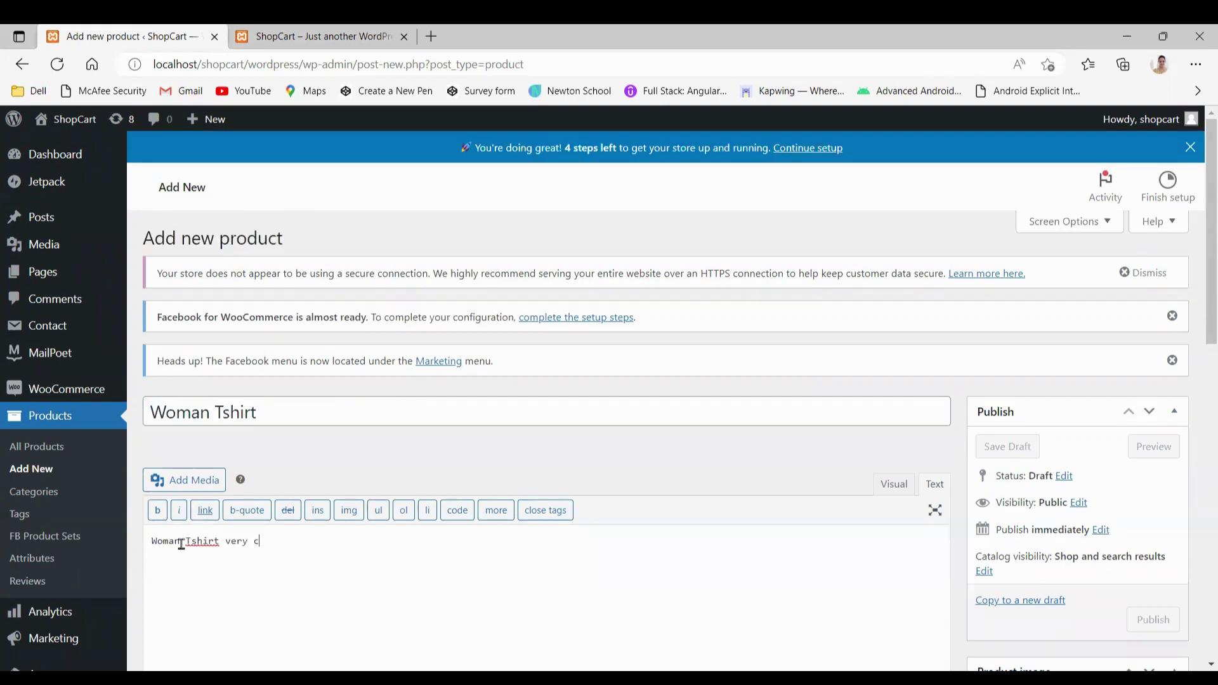
type("omfor")
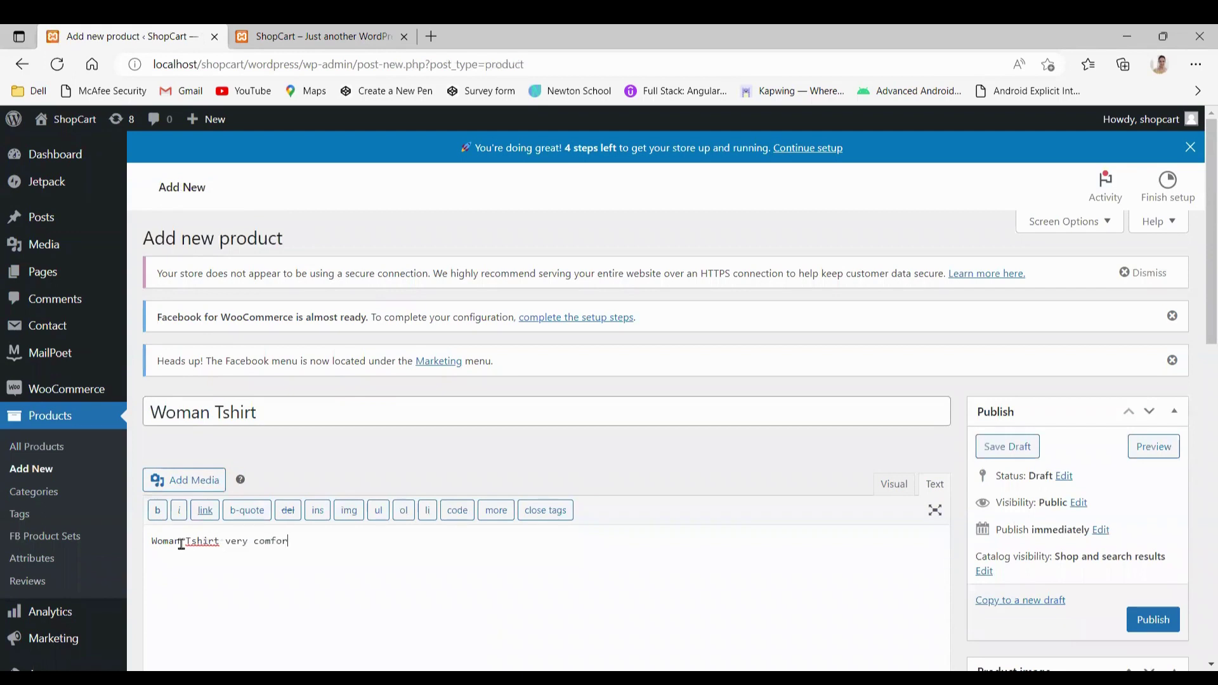
type("table wear")
key("ctrl+shift+Left")
key("ctrl+shift+Left")
key("ctrl+shift+Left")
key("ctrl+shift+Left")
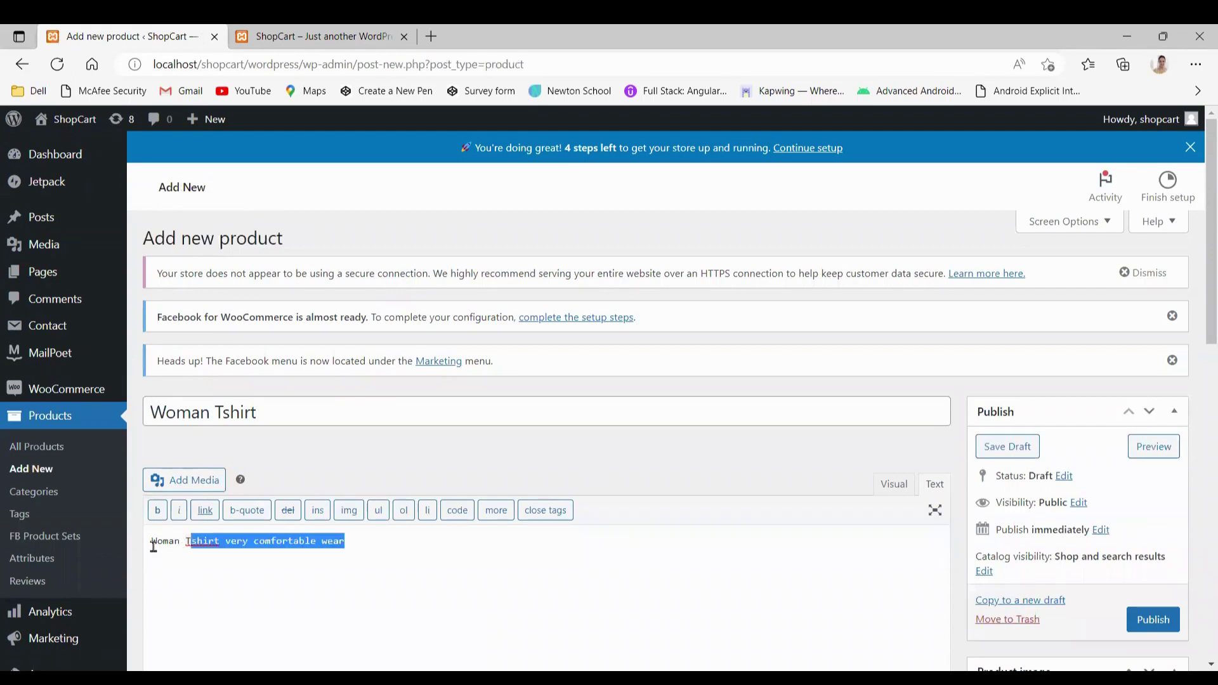
Set the product's regular price to 500 and its sale price to 450
scroll(536, 448, "down", 5)
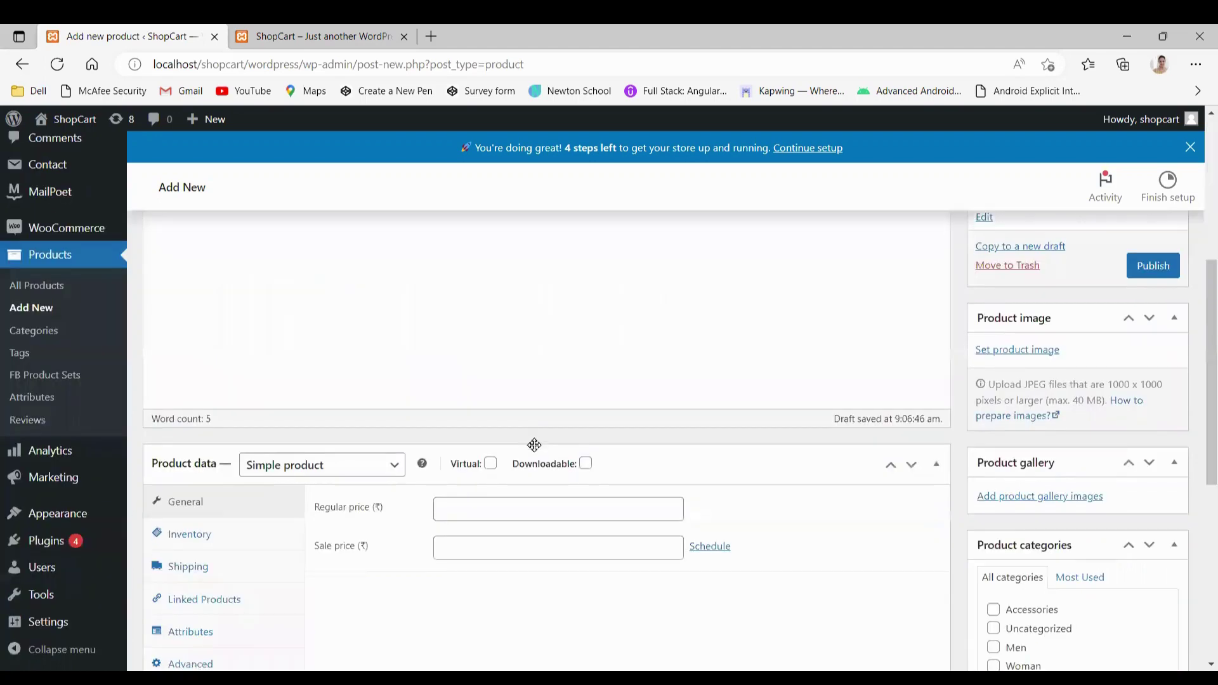
scroll(473, 360, "down", 2)
left_click(469, 364)
type("500")
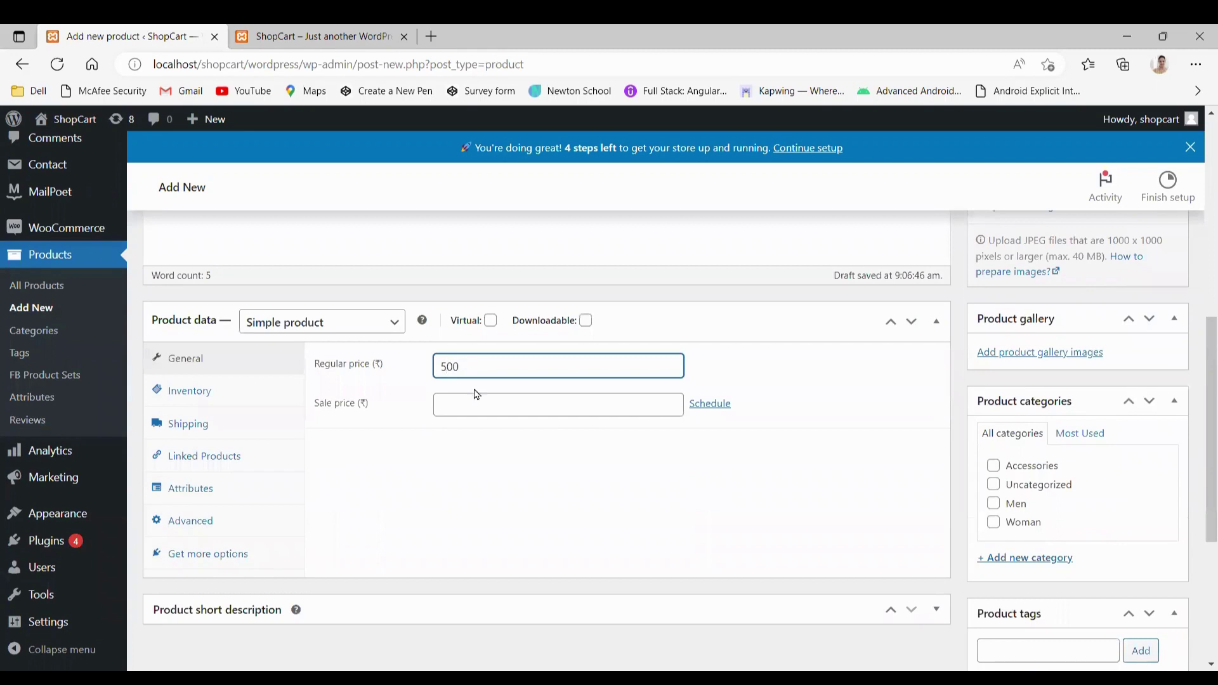
left_click(469, 409)
type("450")
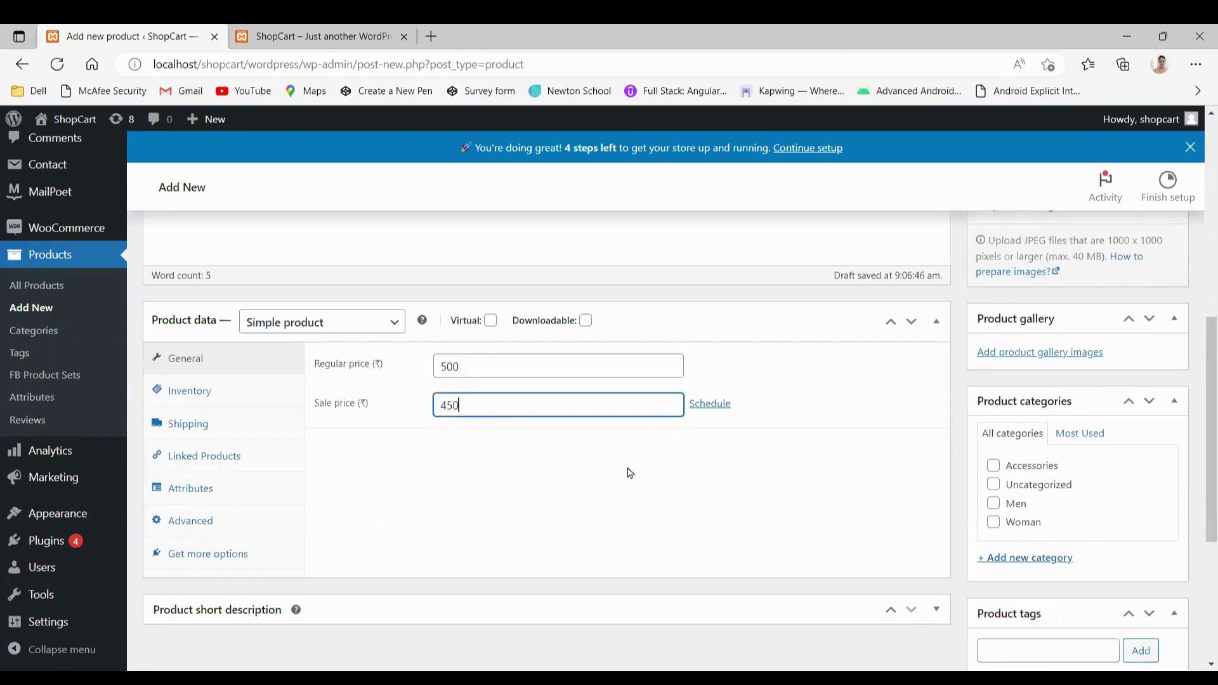
Expand the product short description and paste the copied text "Woman Tshirt very comfortable wear" into it
scroll(628, 471, "down", 5)
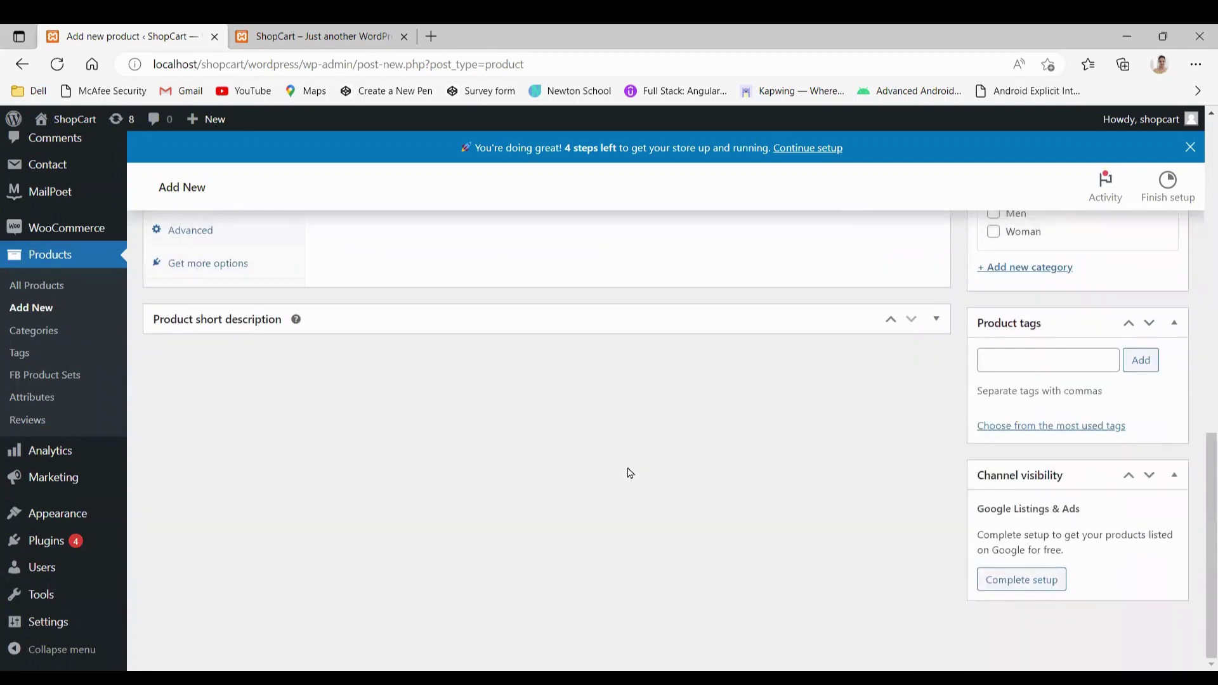
left_click(936, 323)
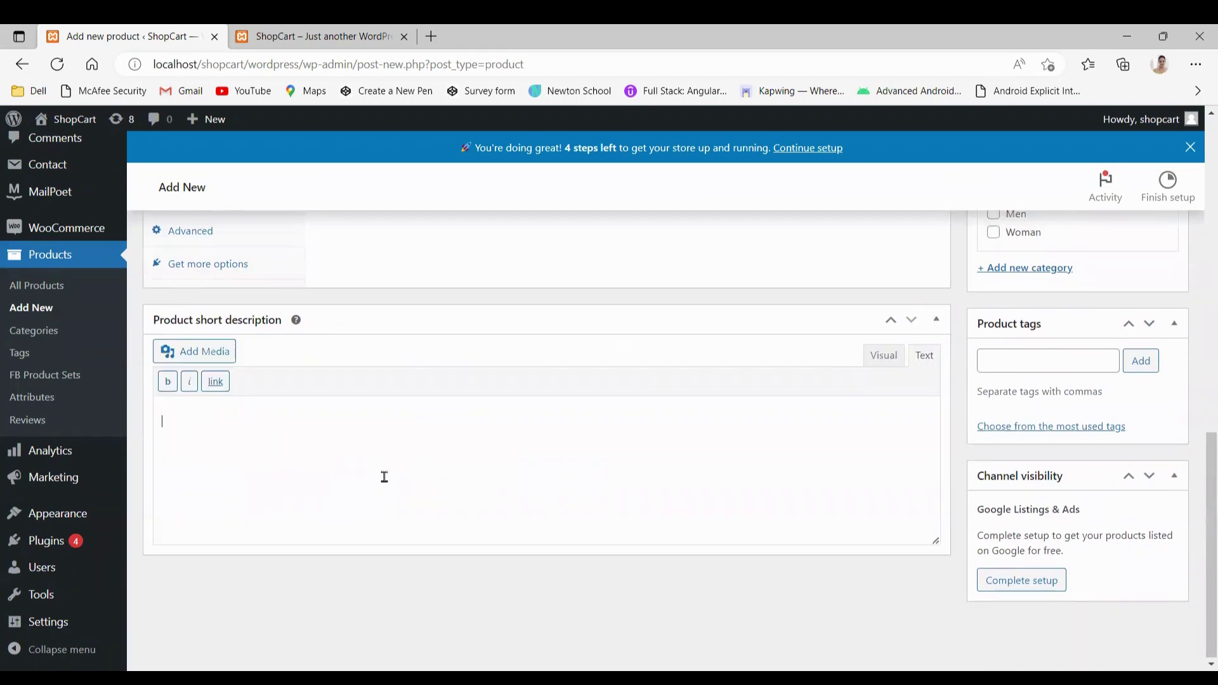
key("ctrl+v")
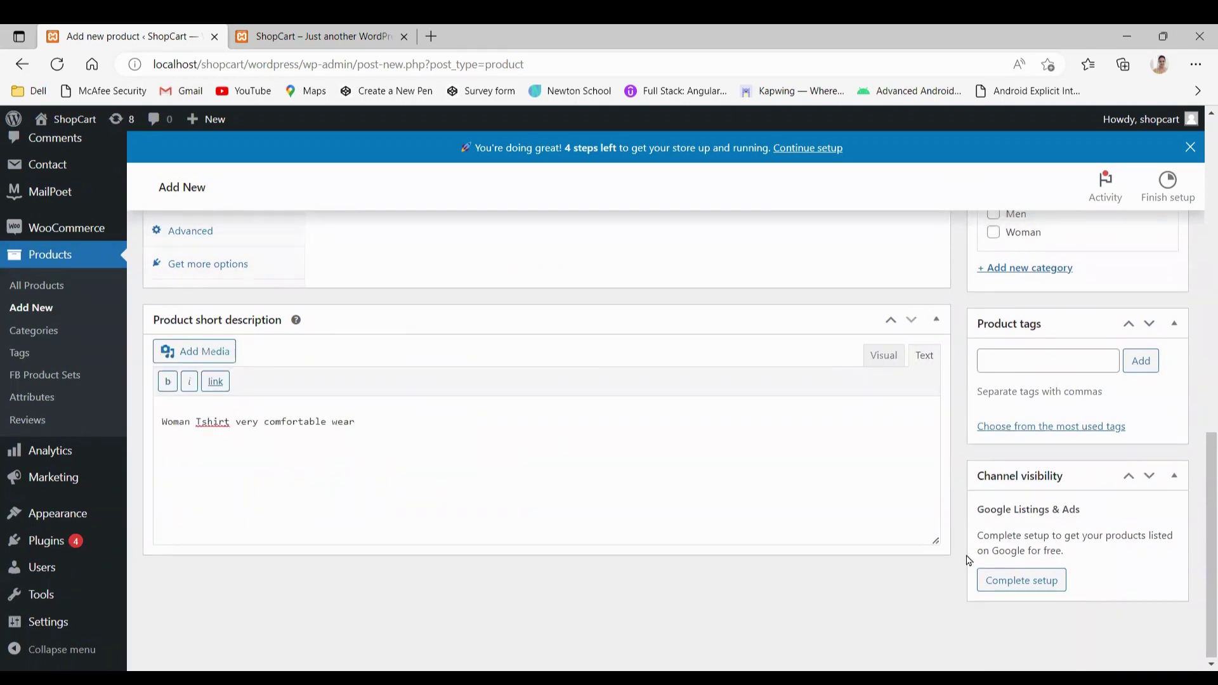
Add the product tags "woman", "woman tshirt" and "woman wear" to the product
scroll(969, 561, "up", 2)
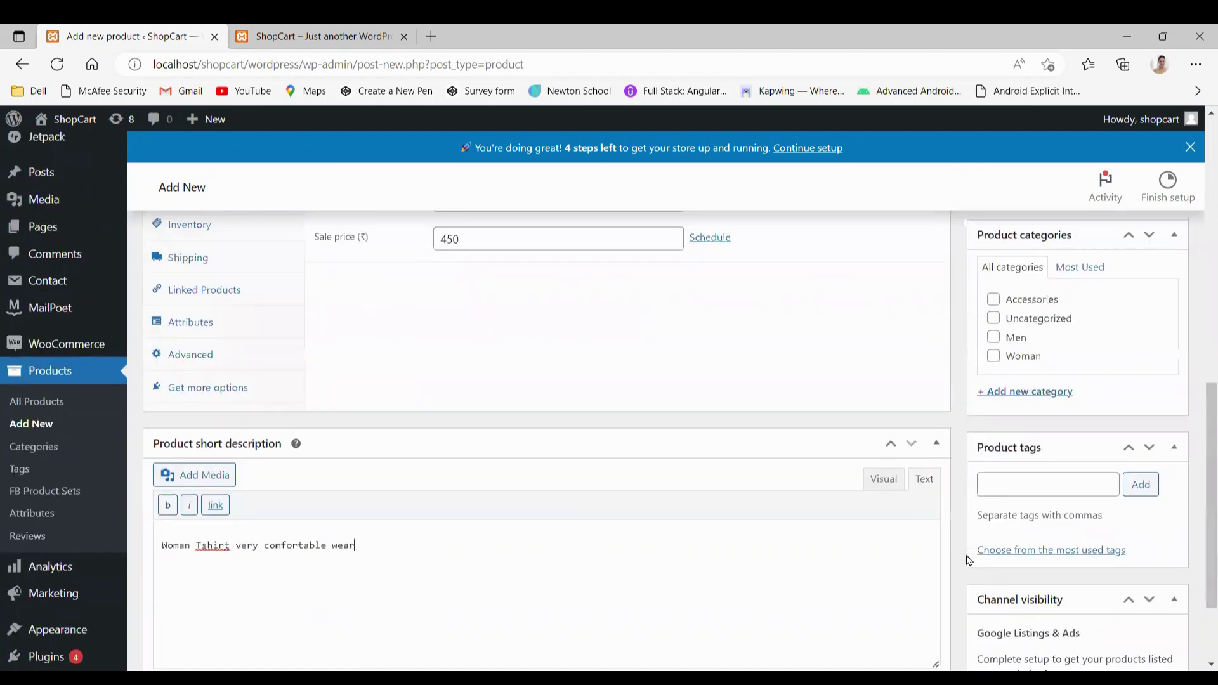
left_click(998, 487)
type("woman")
key("Return")
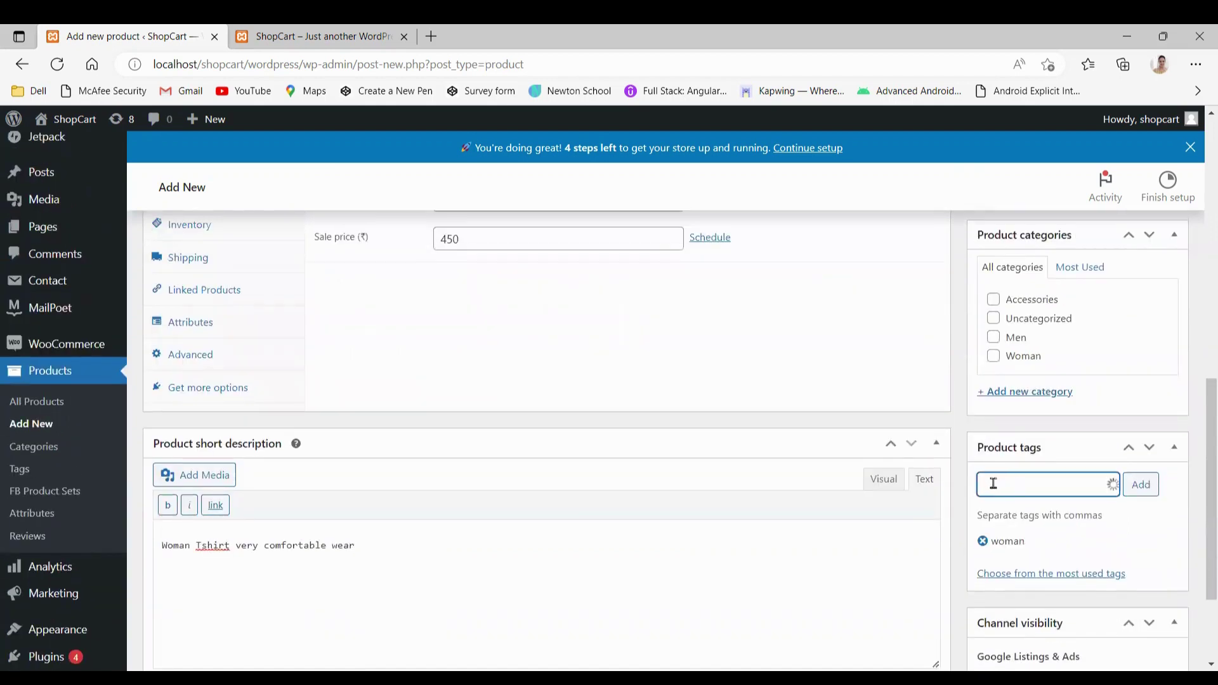
type("woman tshirt")
key("Return")
type("woman")
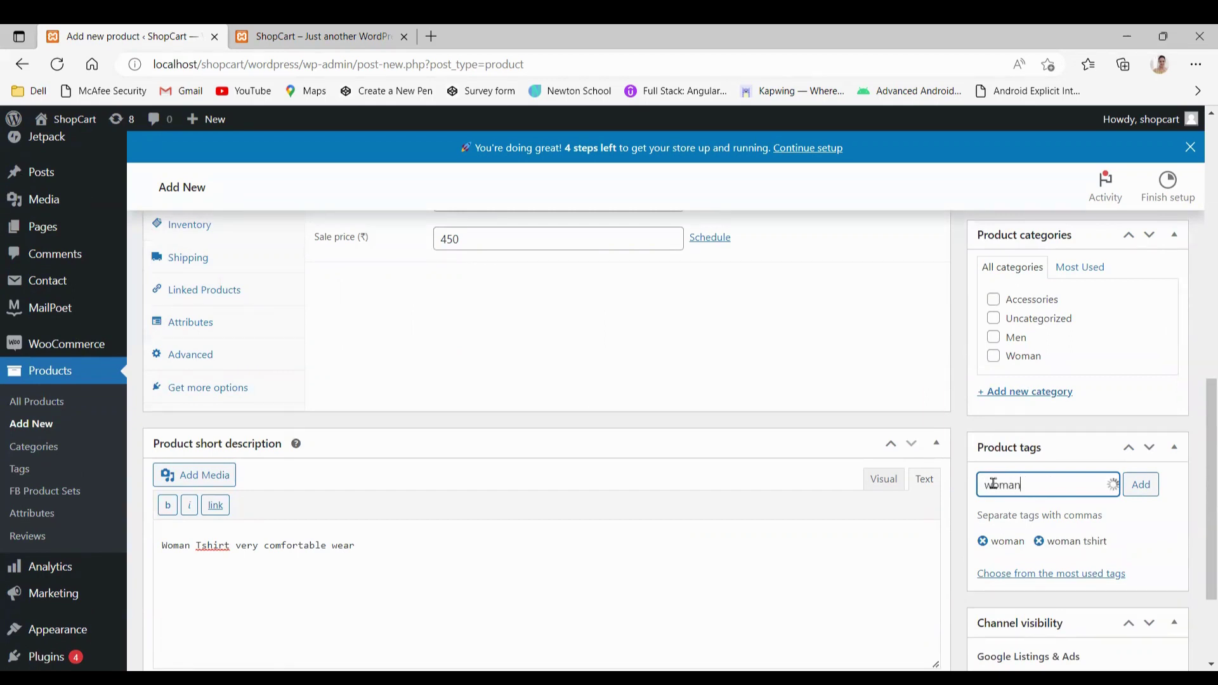
type(" wear")
key("Return")
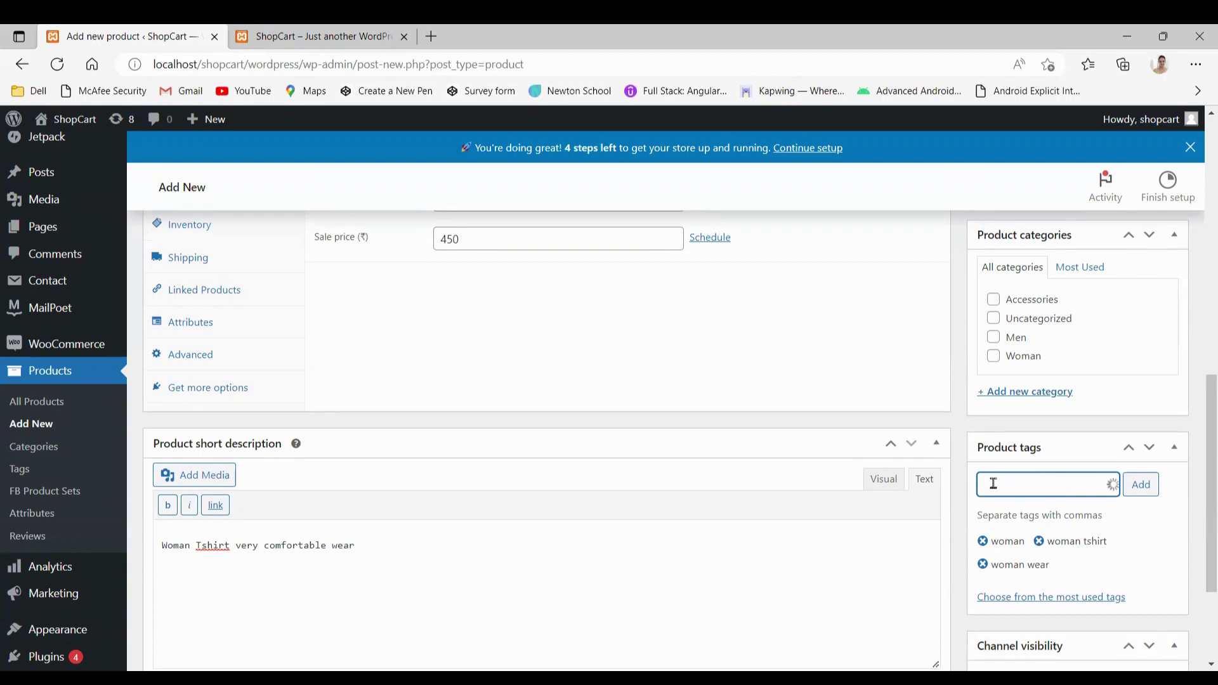
Assign the product to the Woman category and set the photo of the woman in a white turtleneck as its product image
left_click(994, 356)
scroll(1100, 369, "up", 5)
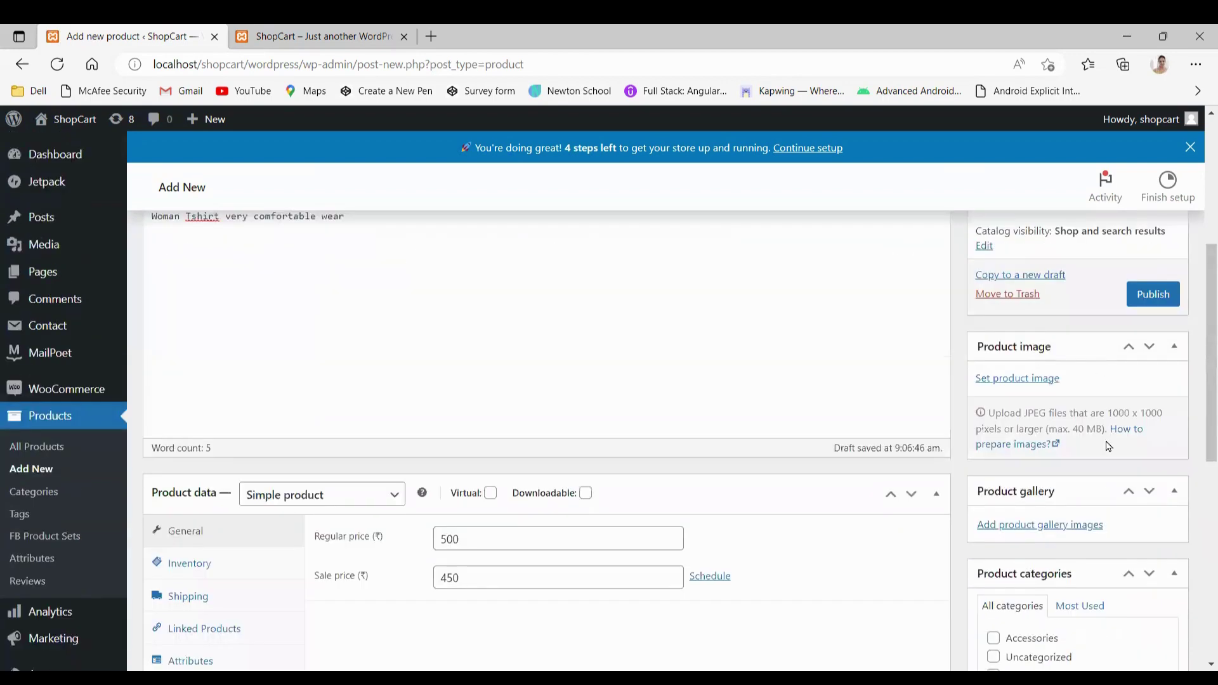
left_click(1018, 378)
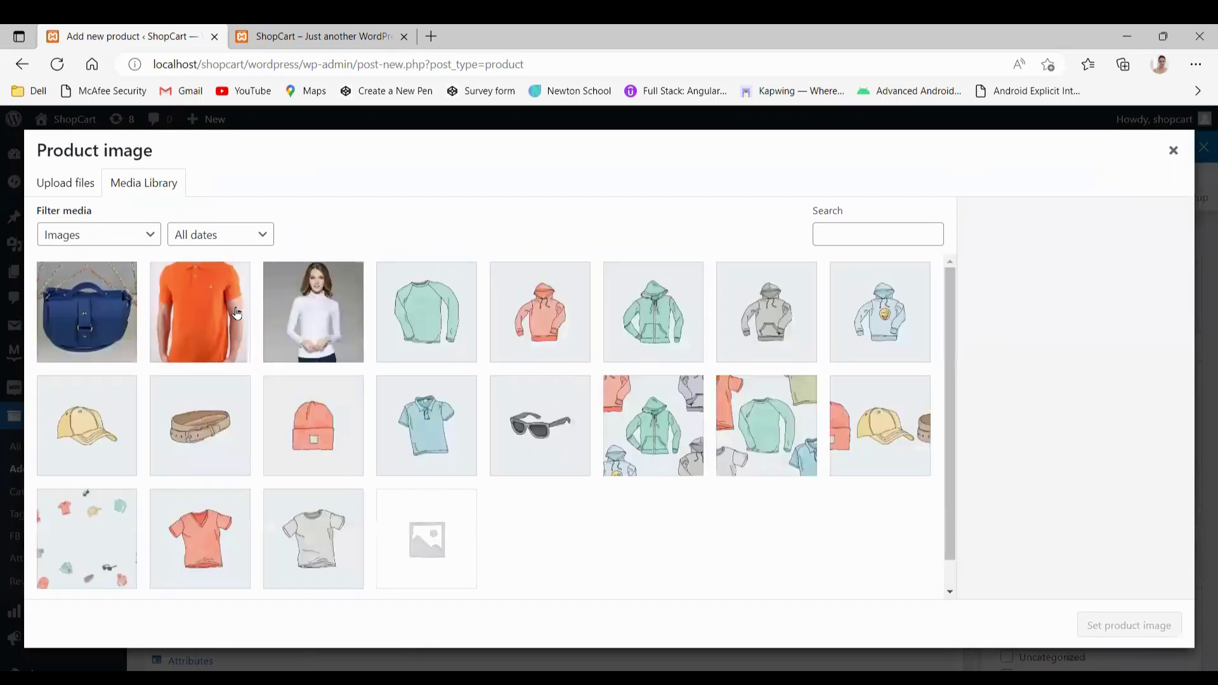
left_click(301, 337)
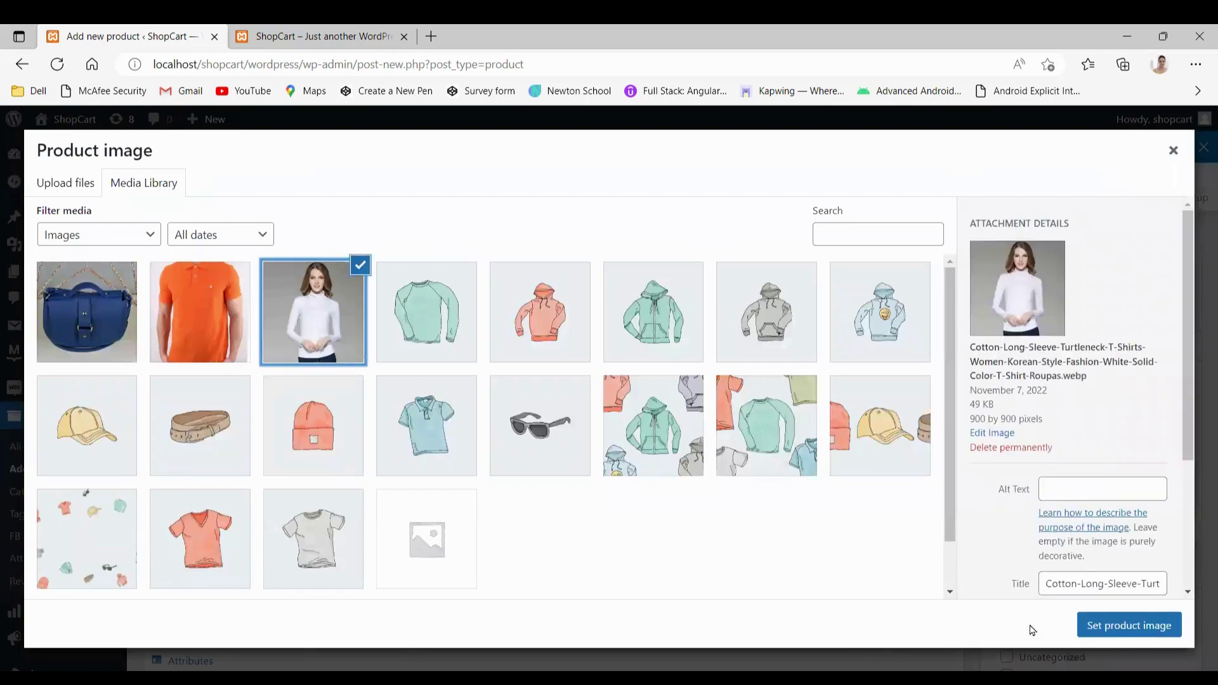
left_click(1118, 628)
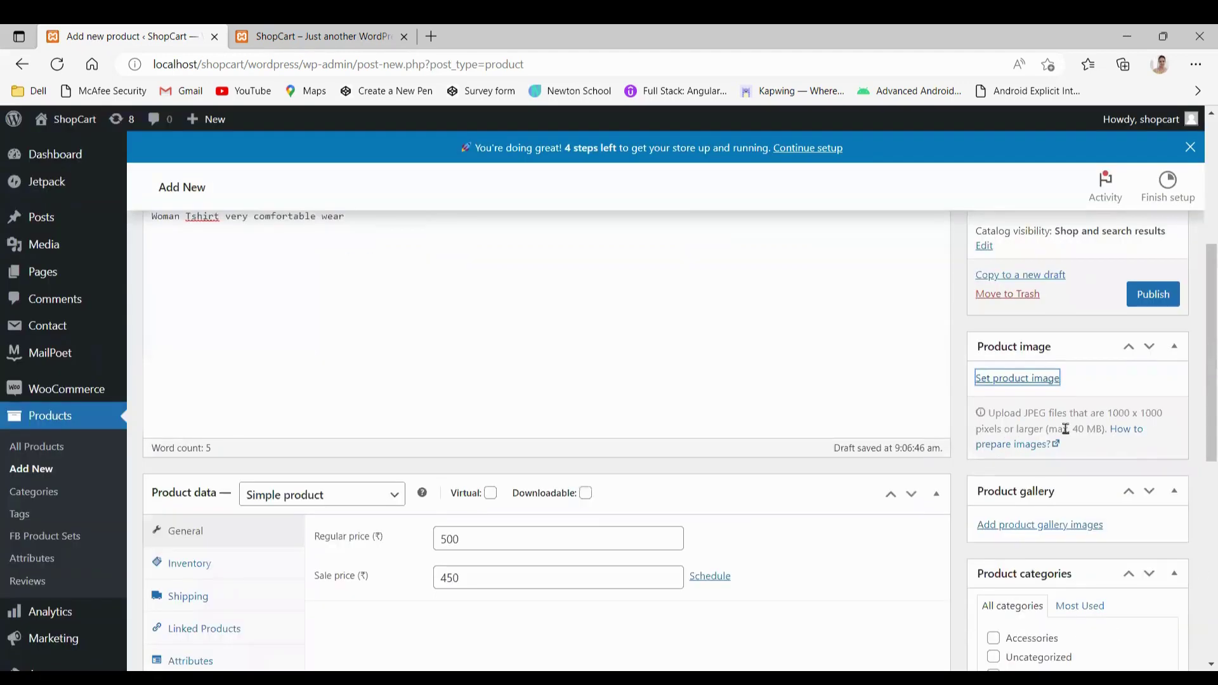
Publish the Woman Tshirt product and go to the list of all products
left_click(1146, 296)
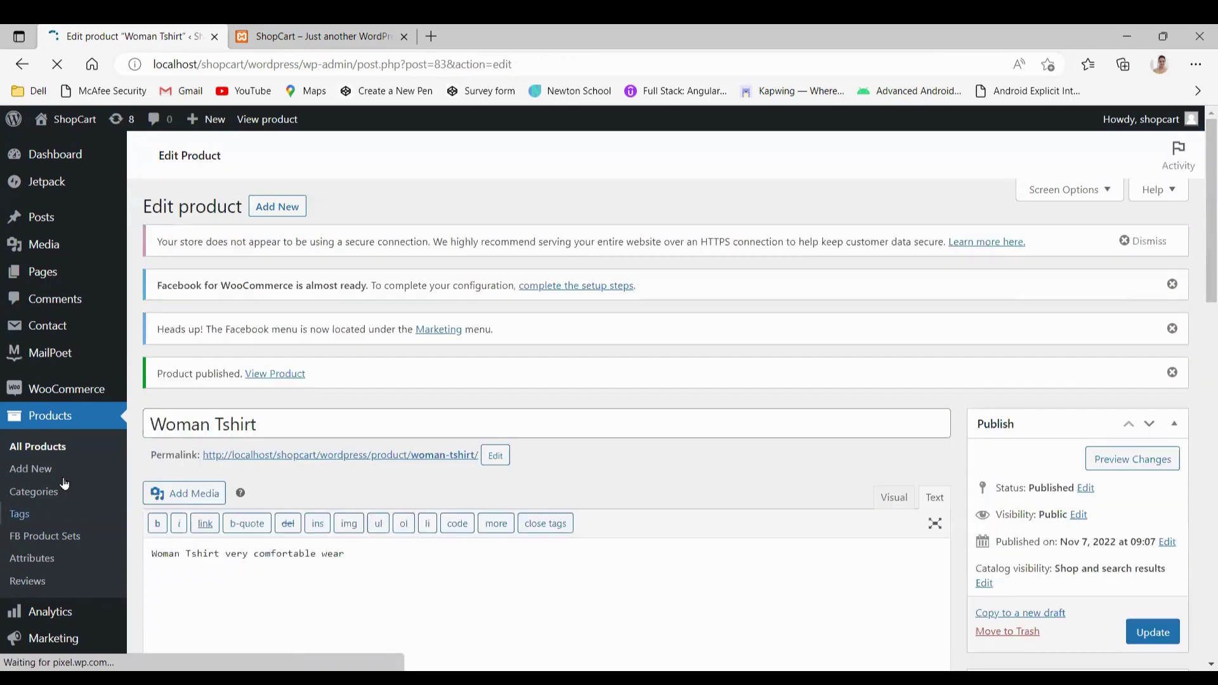
left_click(34, 450)
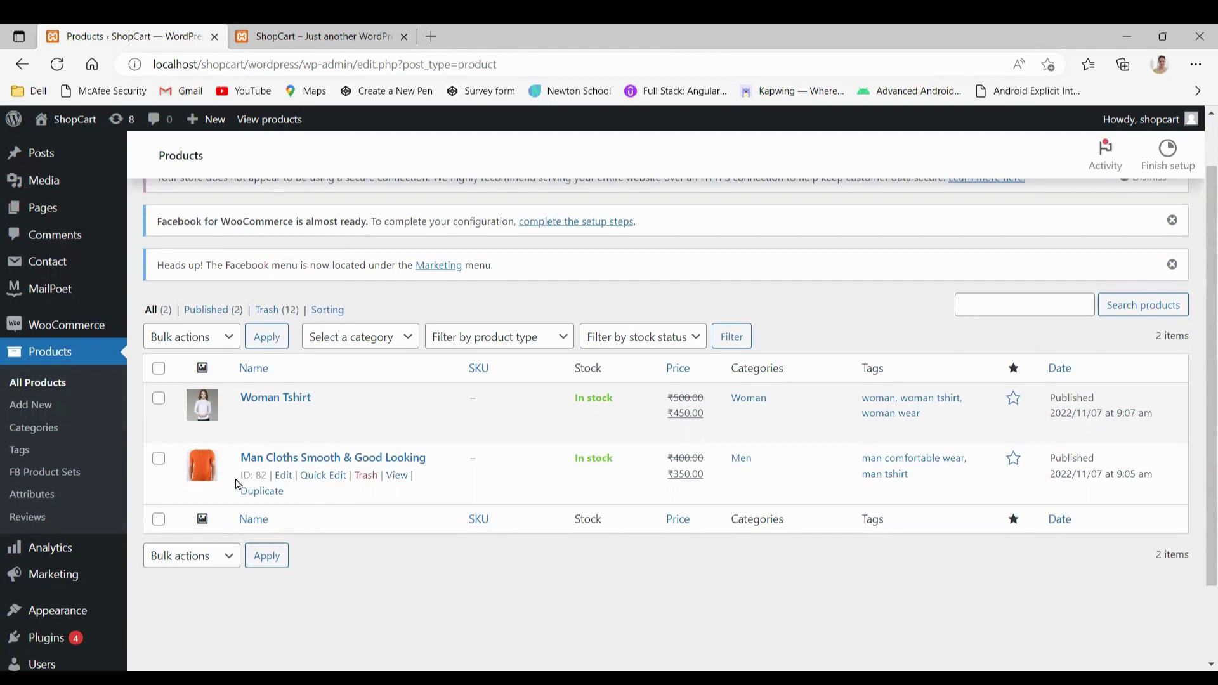
scroll(348, 395, "up", 2)
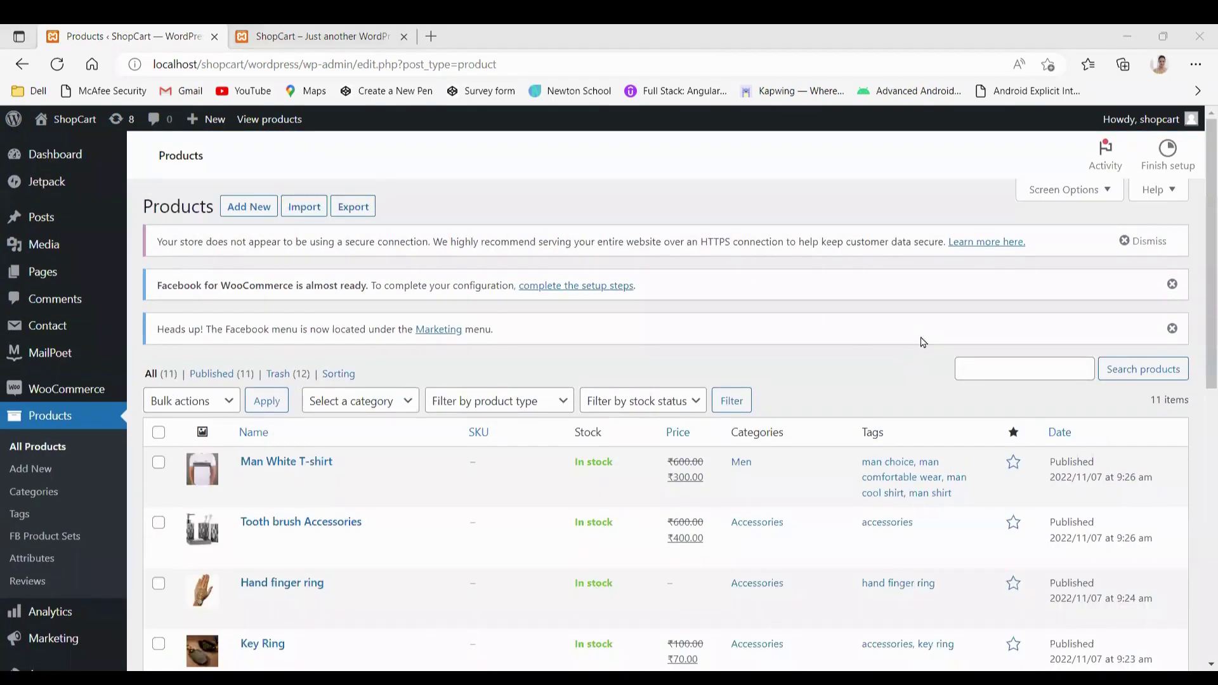
Look through the list of published products and reload it to get the latest entries
scroll(923, 343, "down", 3)
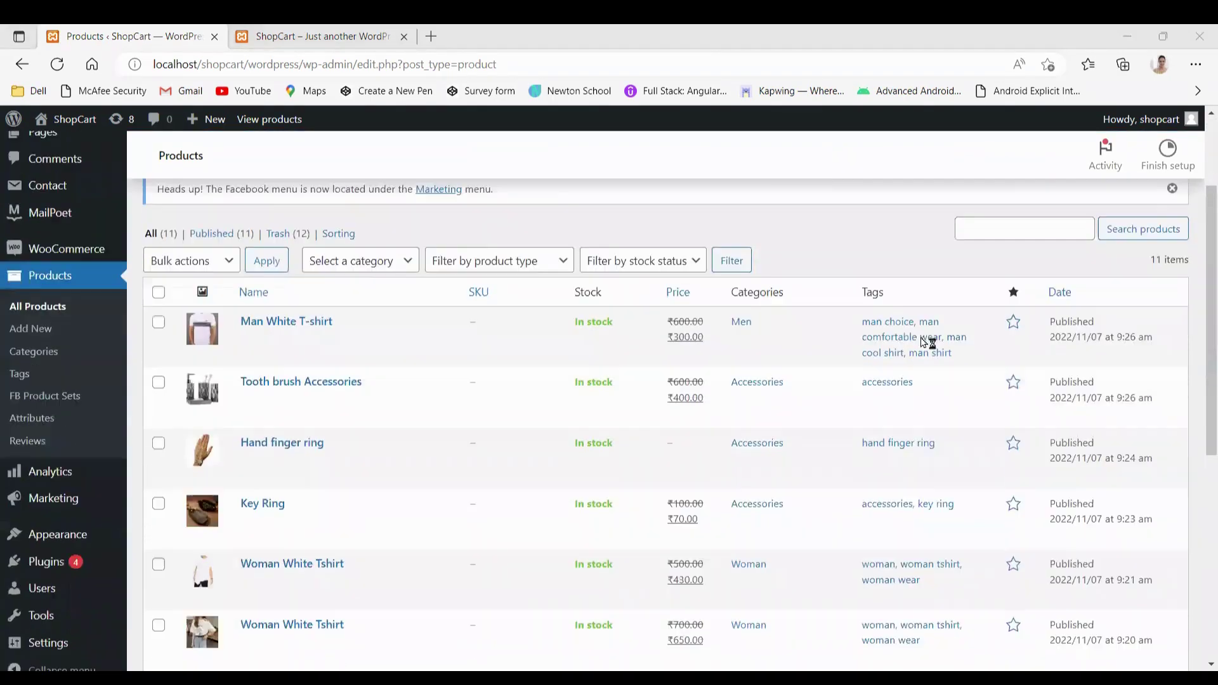
left_click(278, 231)
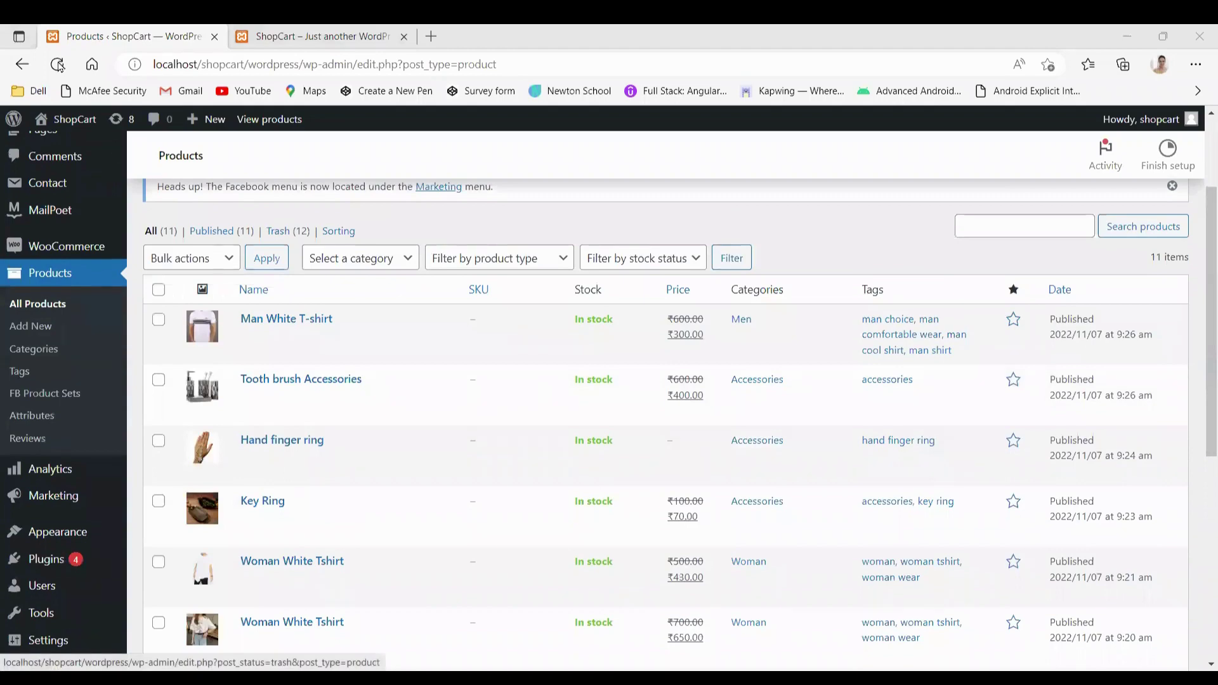
scroll(563, 440, "down", 4)
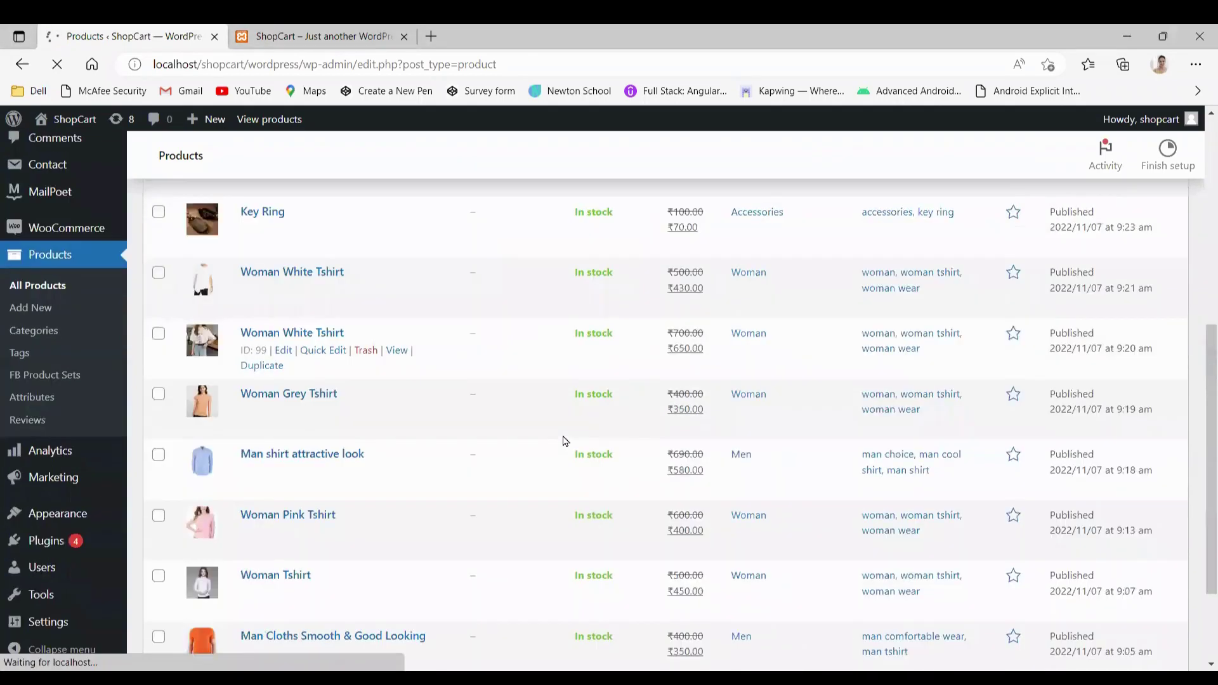
scroll(563, 440, "down", 1)
scroll(562, 440, "down", 1)
scroll(563, 440, "up", 6)
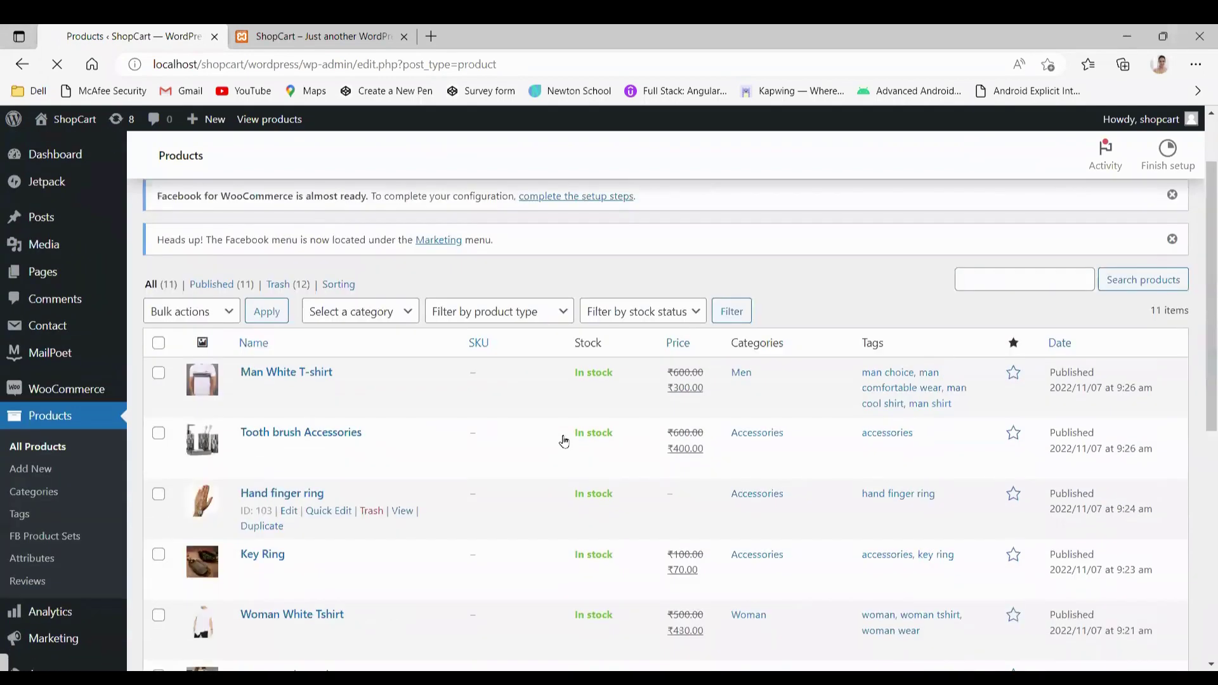
scroll(564, 440, "up", 2)
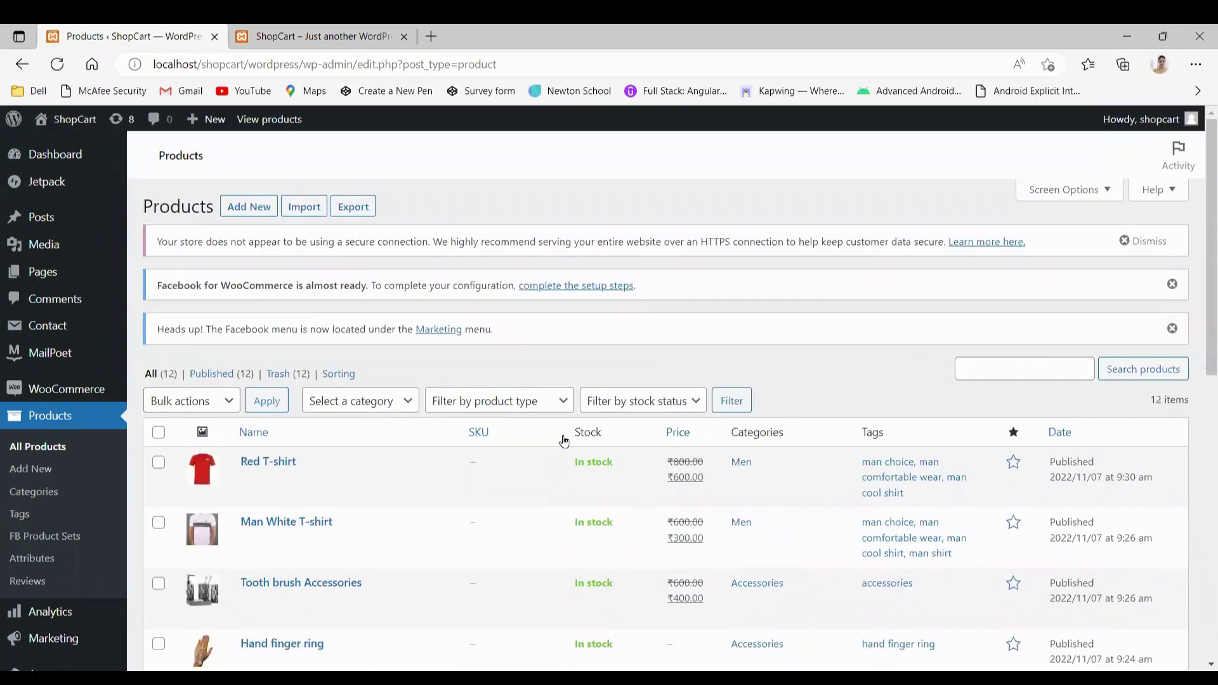
Review the names, images, prices, categories and tags of all products in the reloaded list
scroll(498, 365, "down", 2)
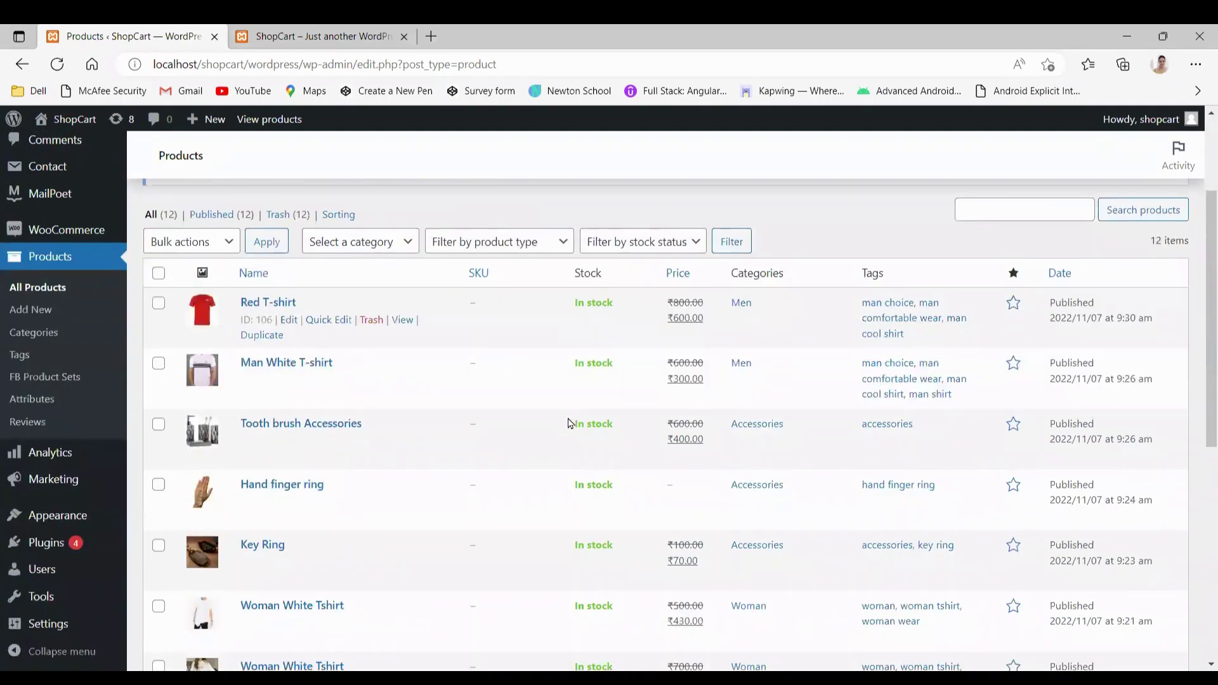
scroll(569, 423, "down", 3)
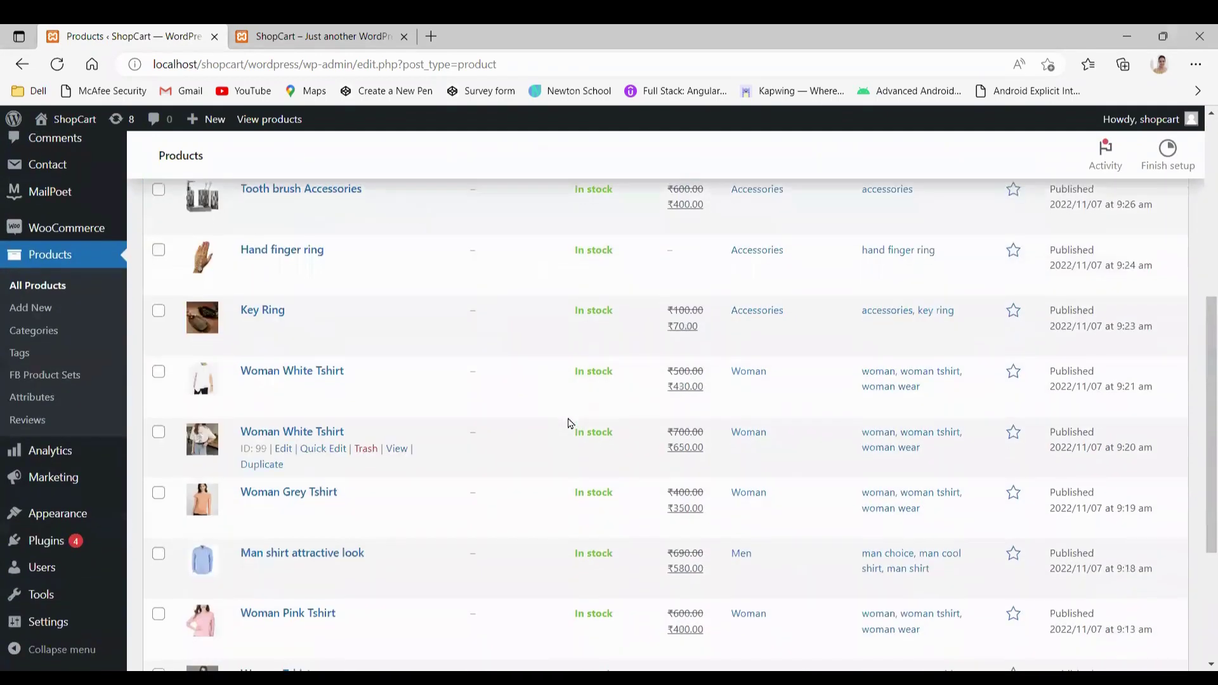
scroll(570, 423, "down", 3)
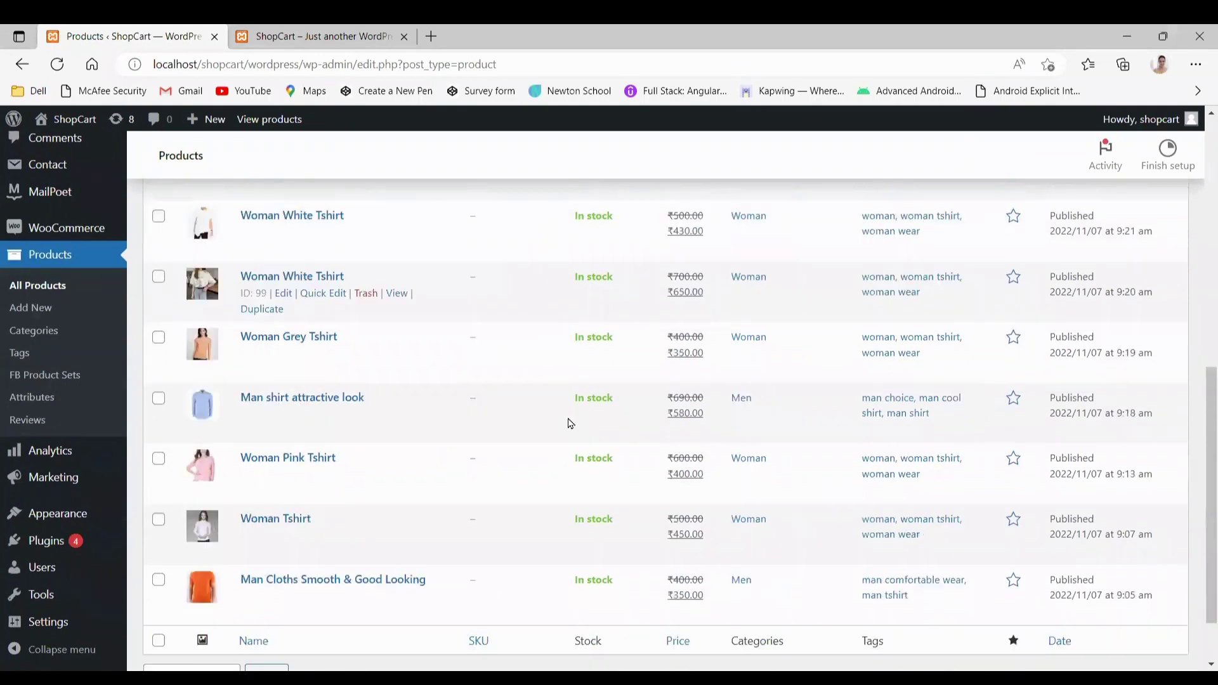
scroll(475, 513, "up", 5)
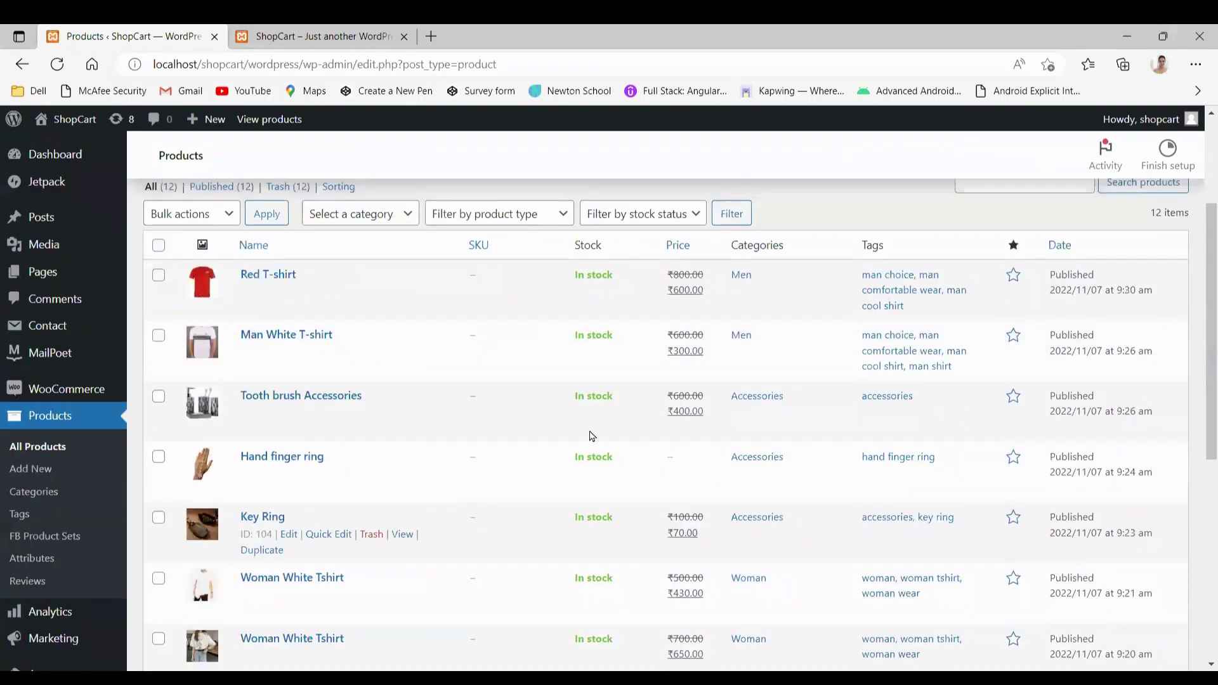
scroll(484, 580, "down", 1)
scroll(485, 584, "up", 3)
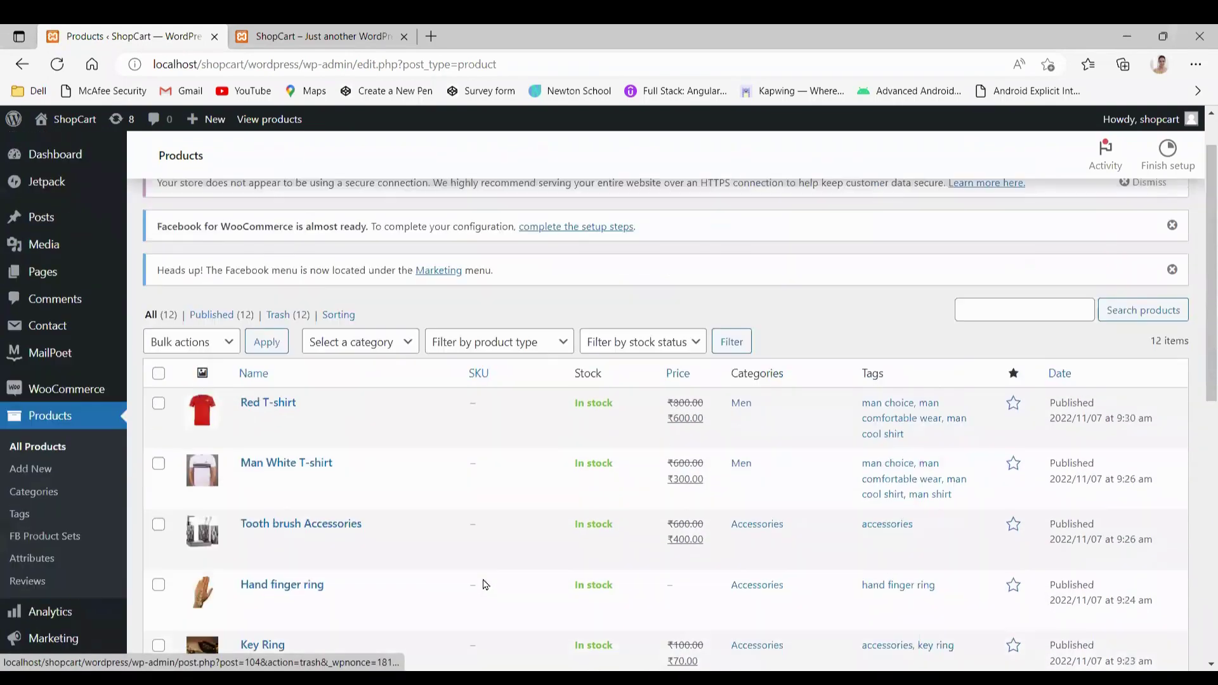
scroll(486, 584, "up", 1)
scroll(454, 361, "down", 4)
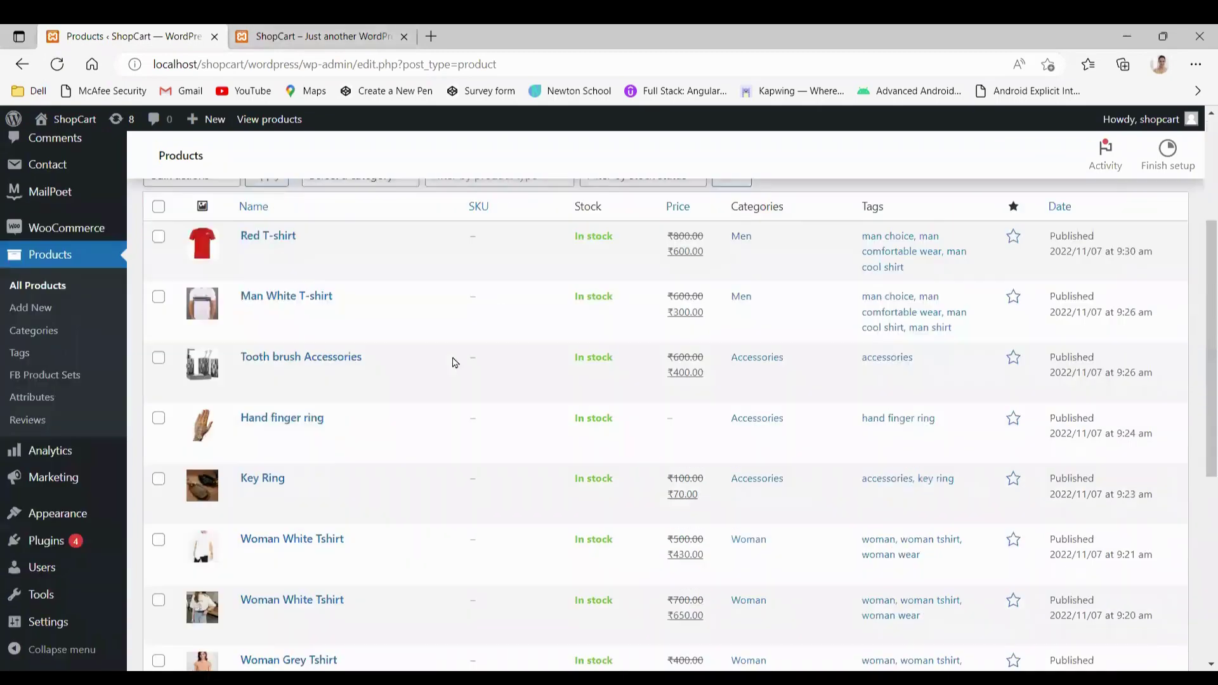
scroll(454, 360, "down", 4)
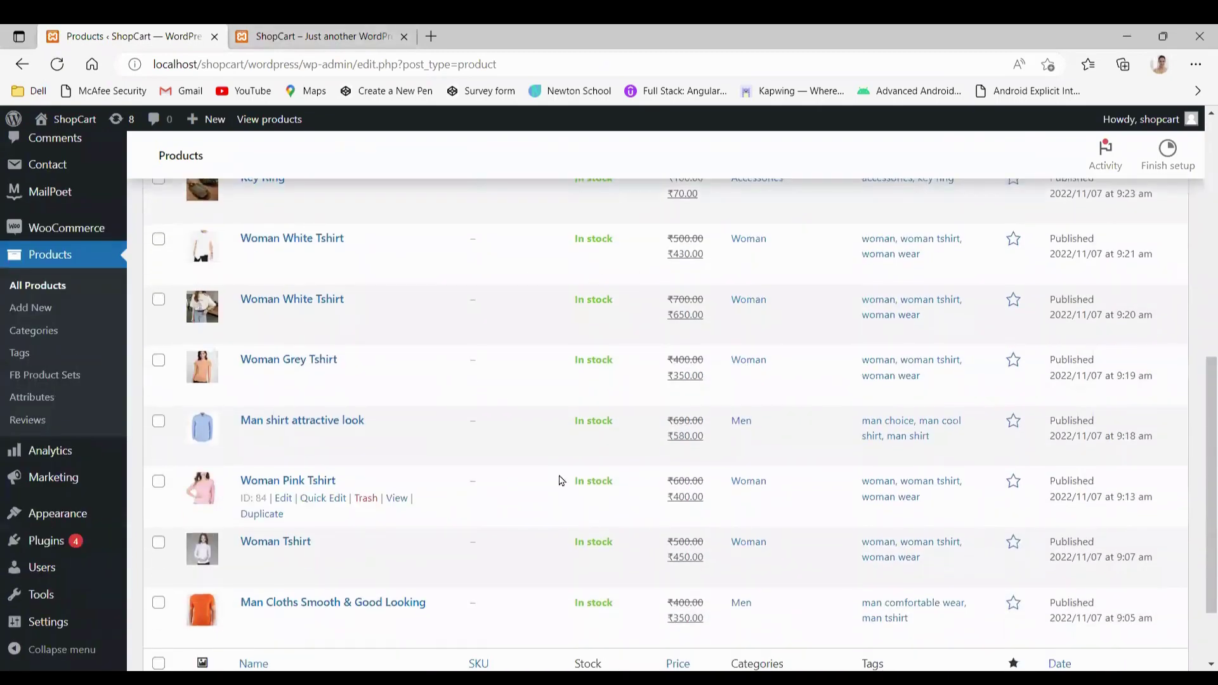
scroll(562, 481, "down", 2)
scroll(561, 481, "up", 1)
scroll(562, 481, "up", 3)
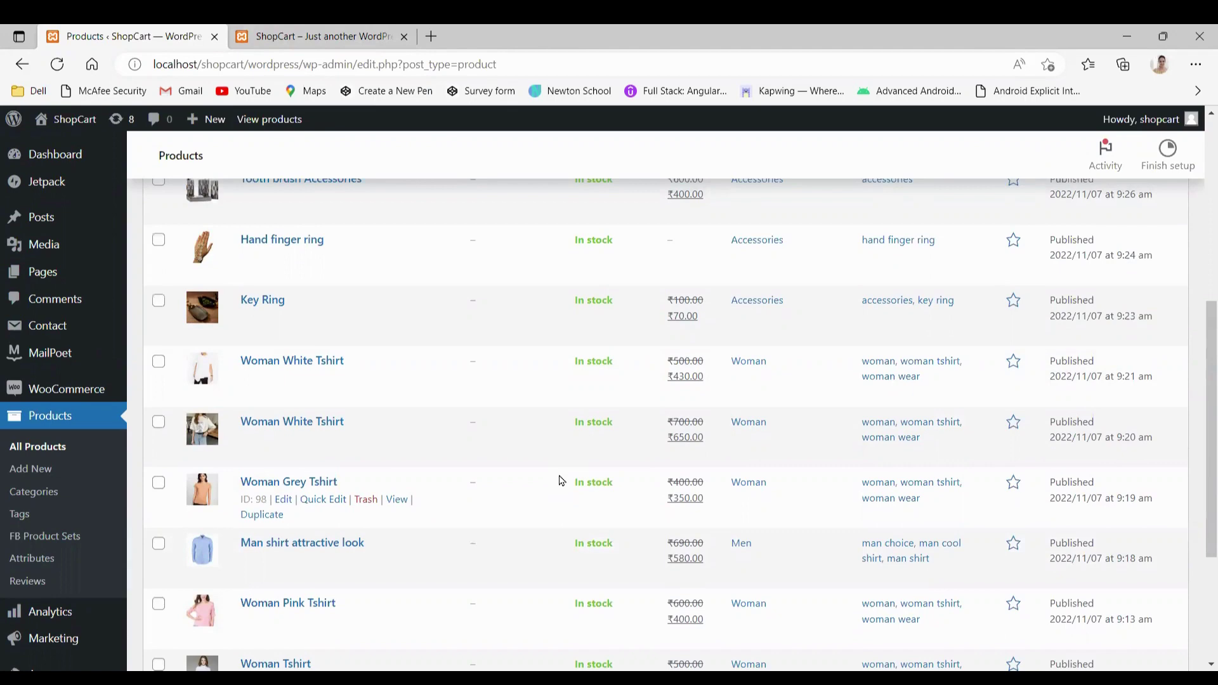
Switch to the ShopCart storefront and examine the category and product sections on its homepage
left_click(320, 37)
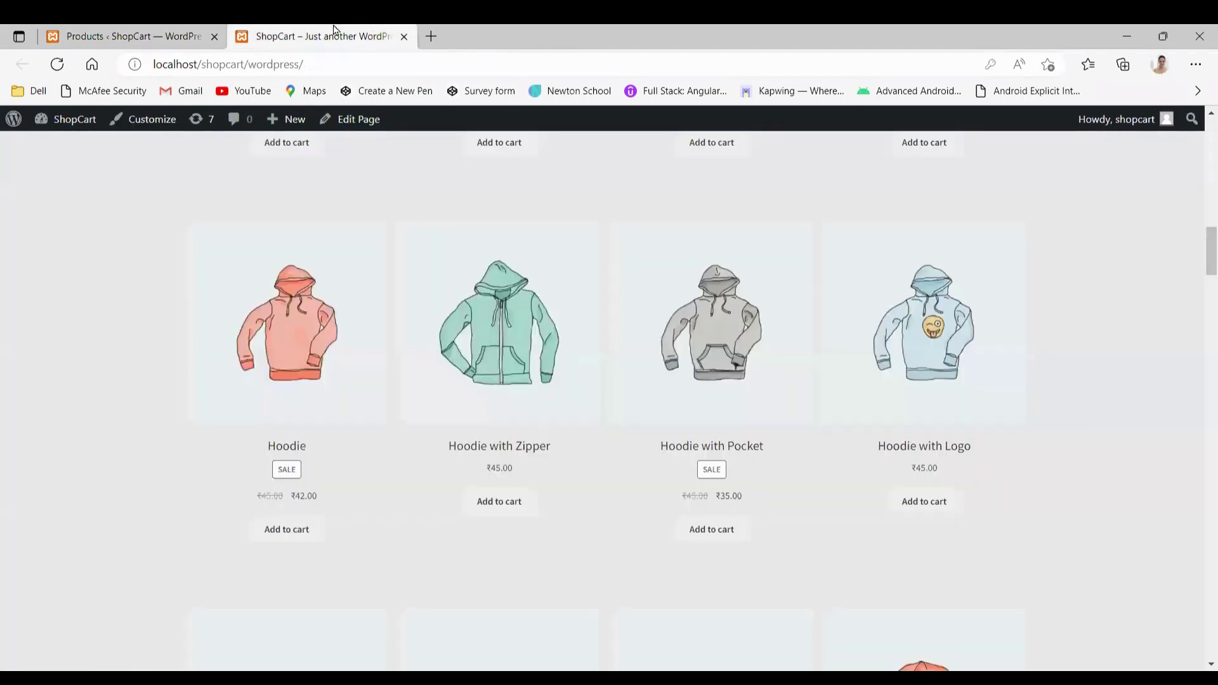
scroll(424, 499, "up", 5)
scroll(424, 498, "up", 3)
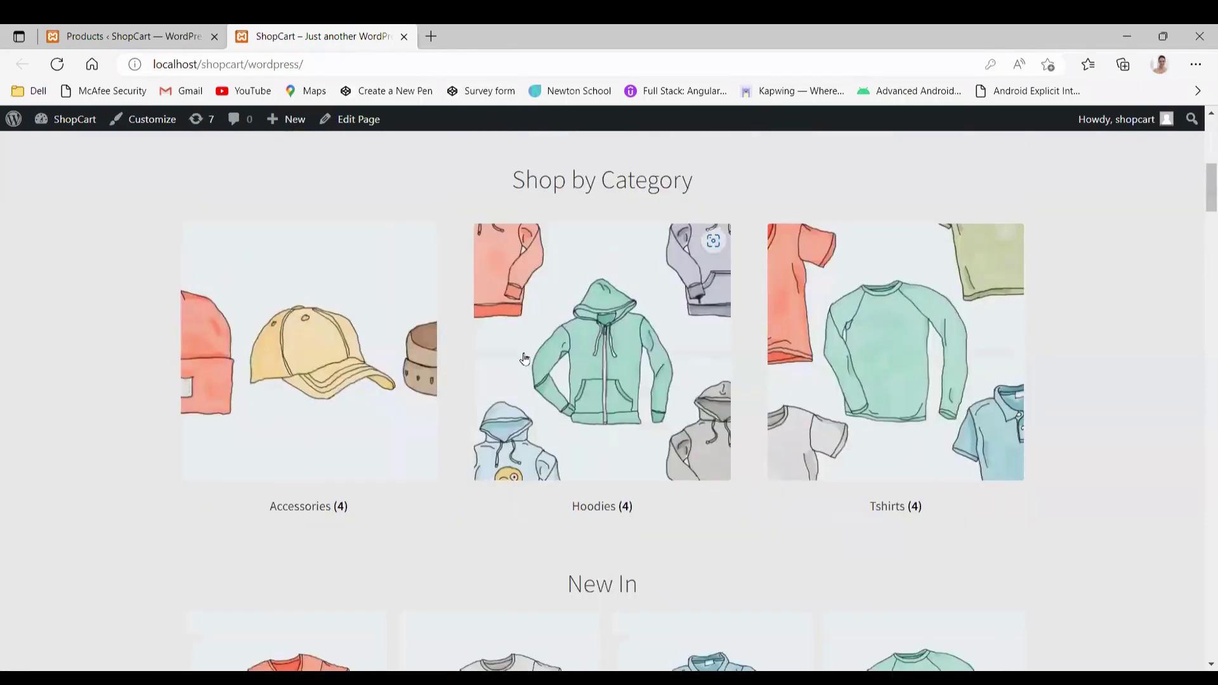
scroll(522, 354, "up", 5)
scroll(627, 415, "down", 4)
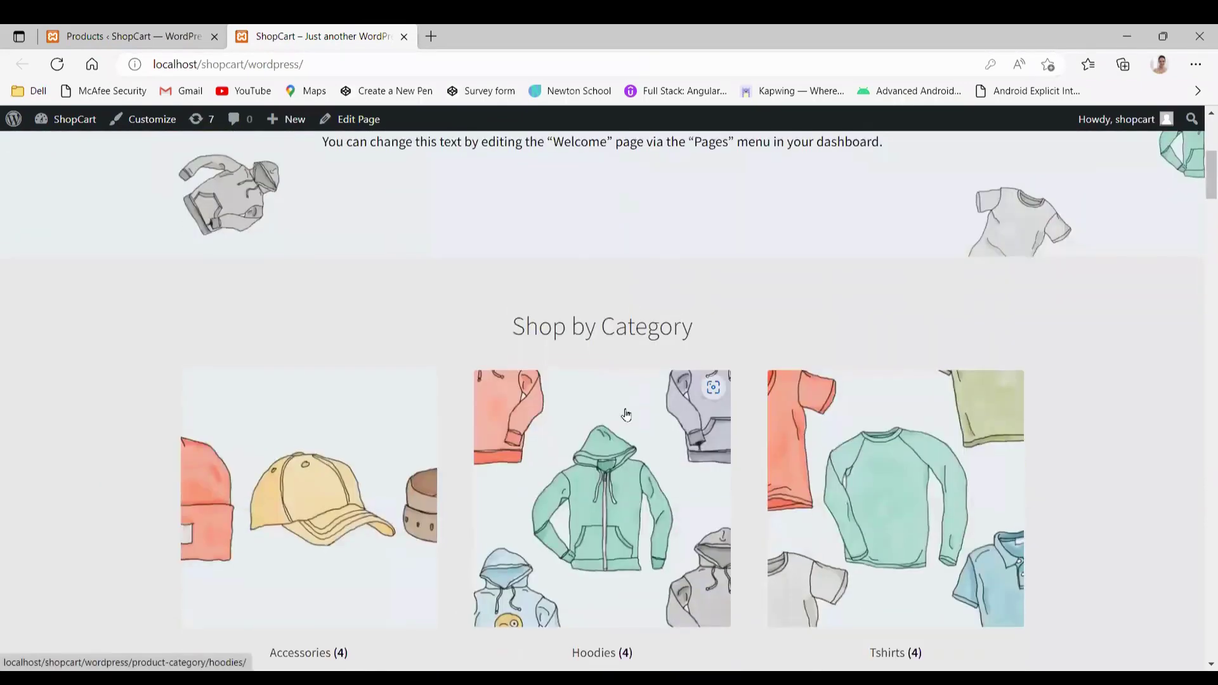
scroll(627, 416, "down", 7)
scroll(629, 443, "down", 2)
scroll(590, 400, "up", 12)
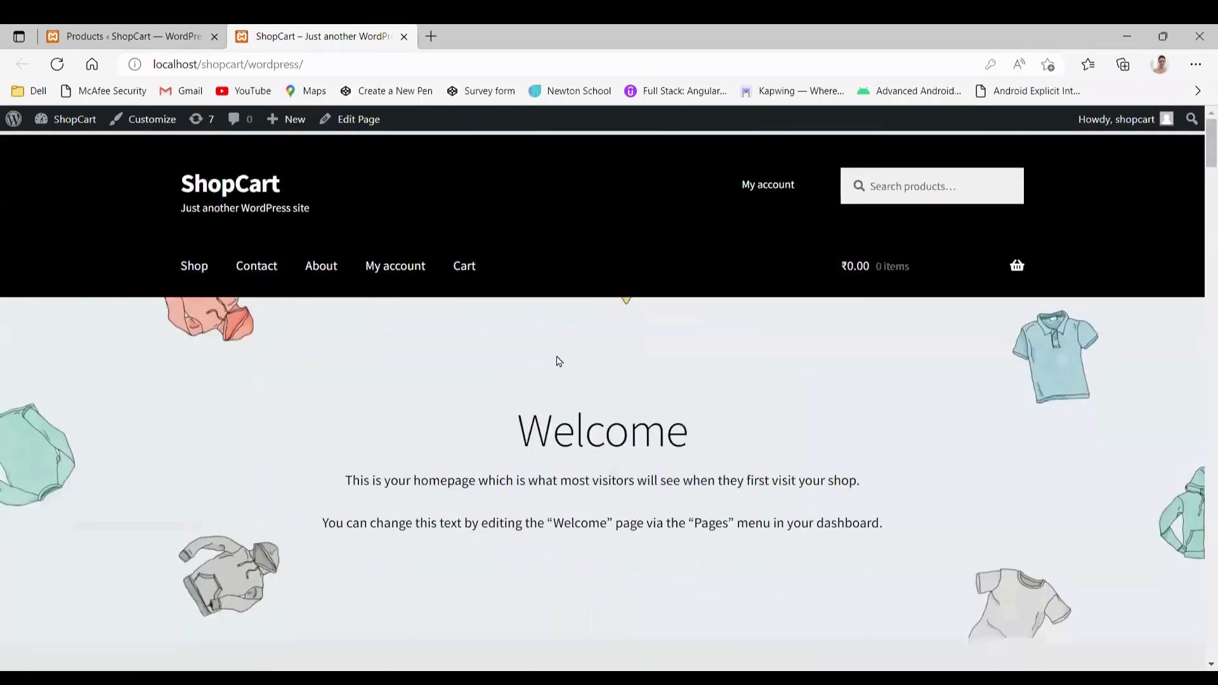
scroll(535, 622, "down", 8)
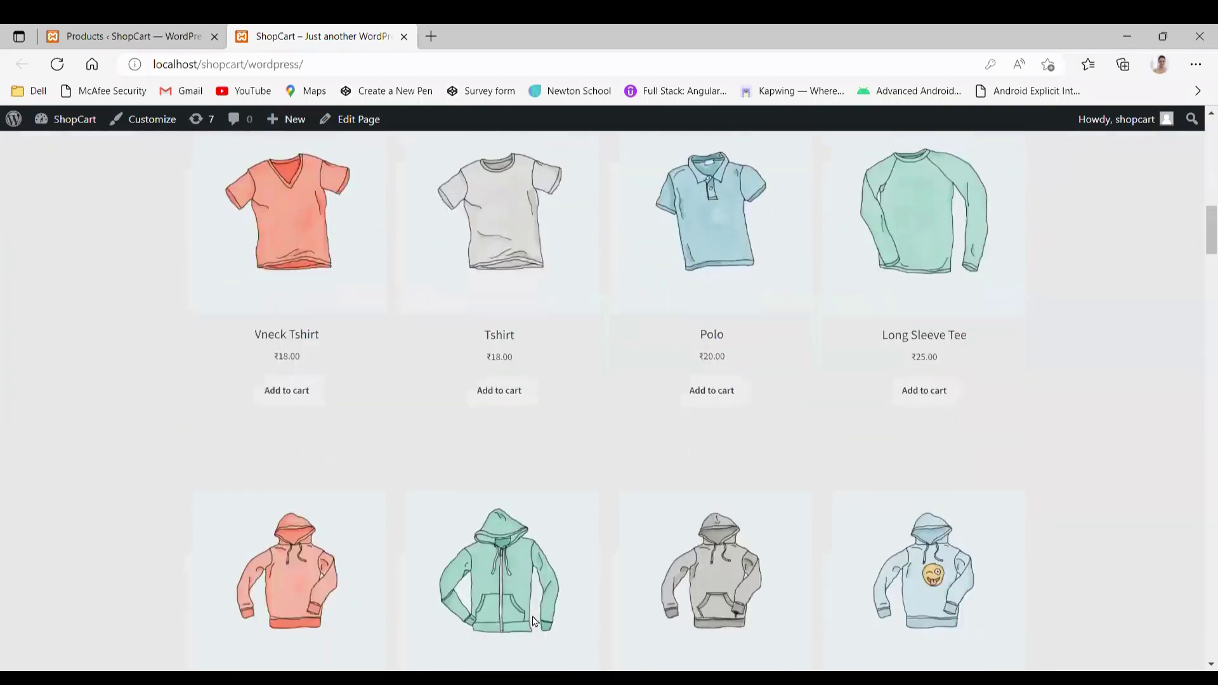
scroll(374, 550, "down", 6)
scroll(374, 547, "down", 7)
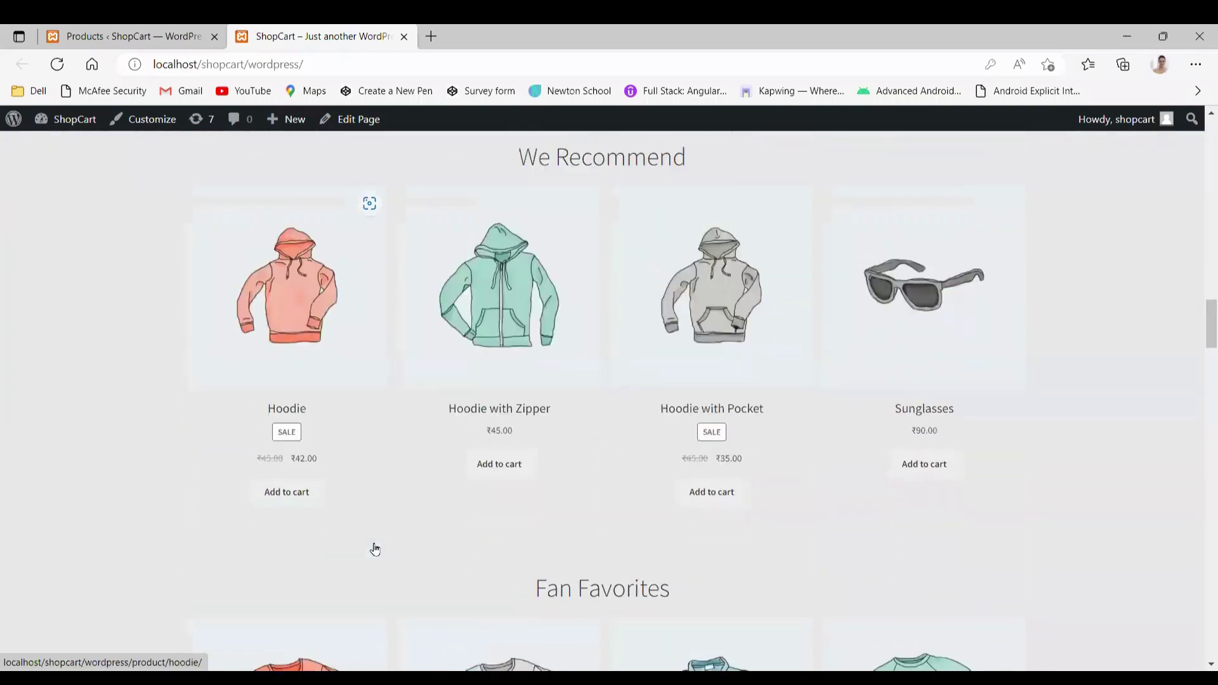
scroll(373, 546, "down", 2)
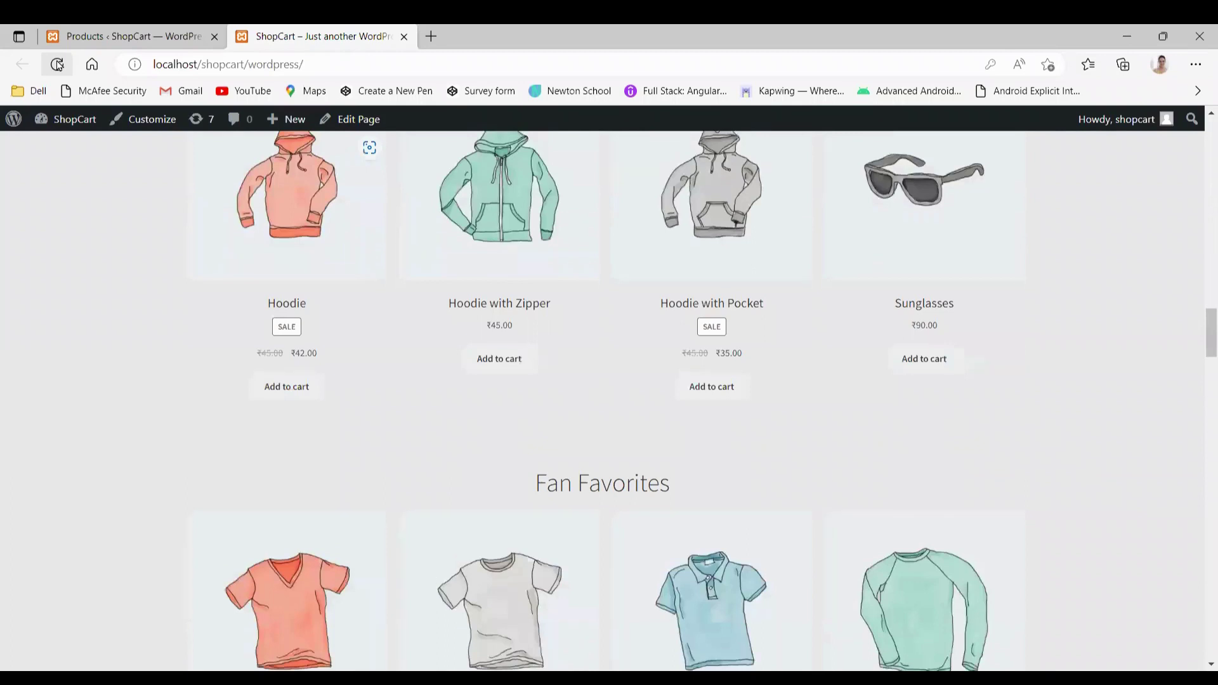
Reload the storefront homepage and check the products in the New In, Fan Favorites and Best Sellers sections
left_click(57, 65)
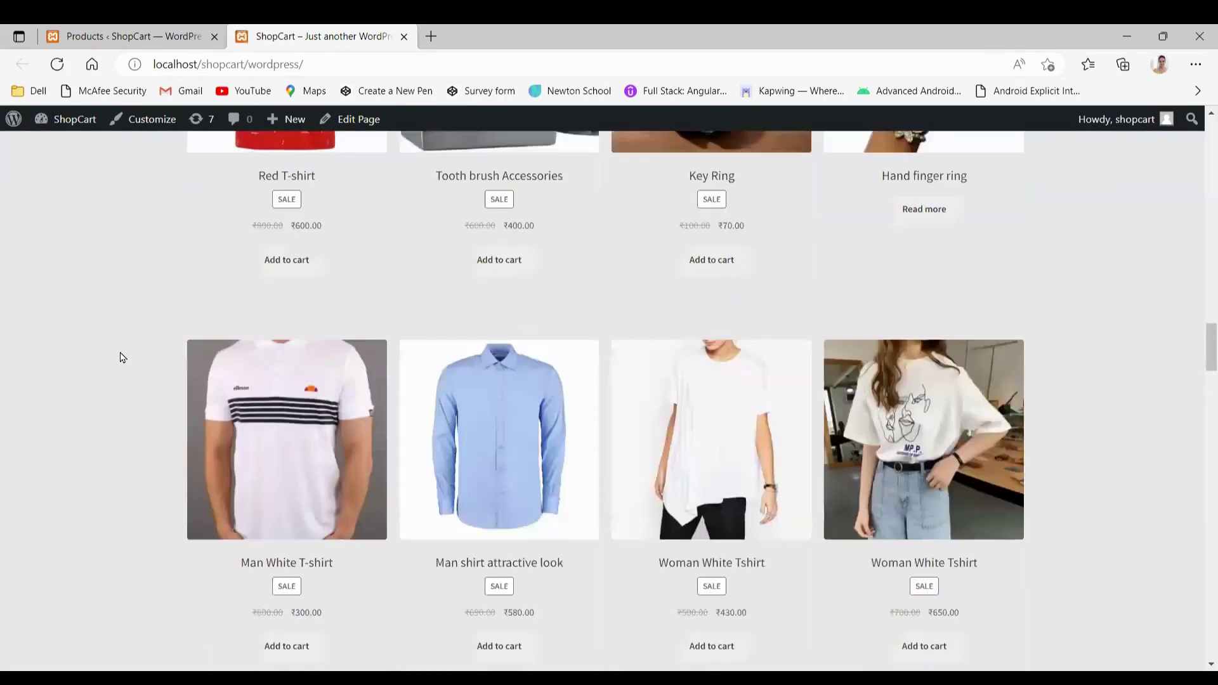
scroll(122, 357, "up", 10)
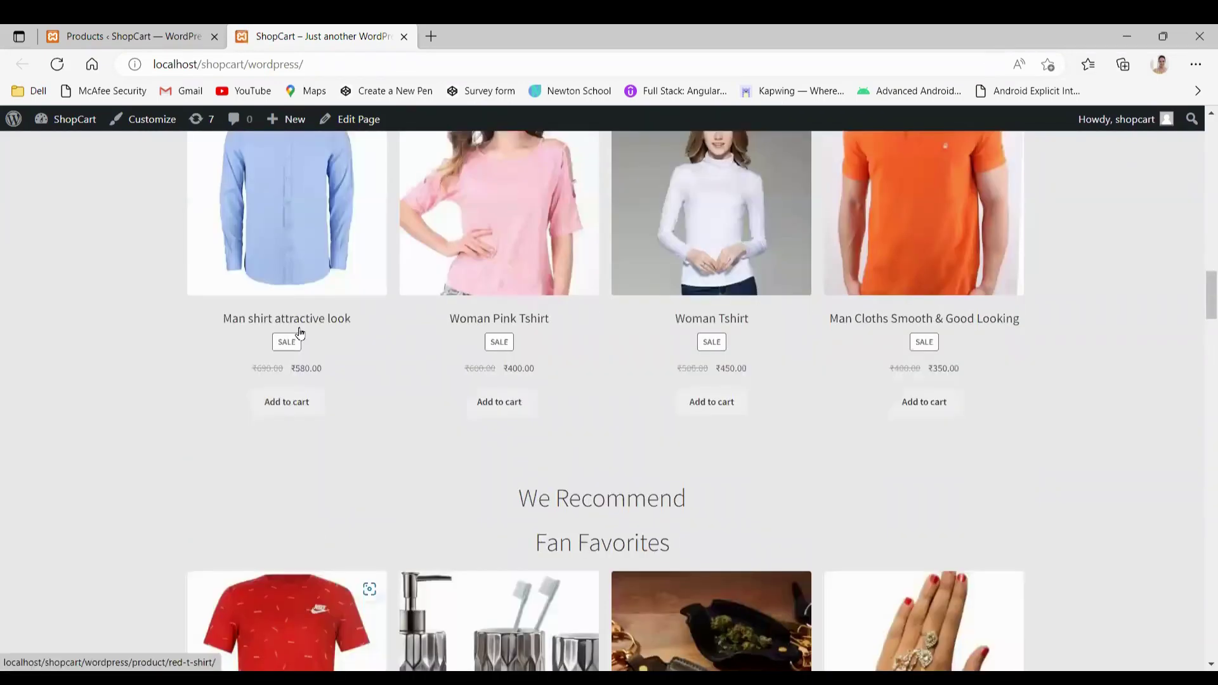
scroll(300, 334, "up", 15)
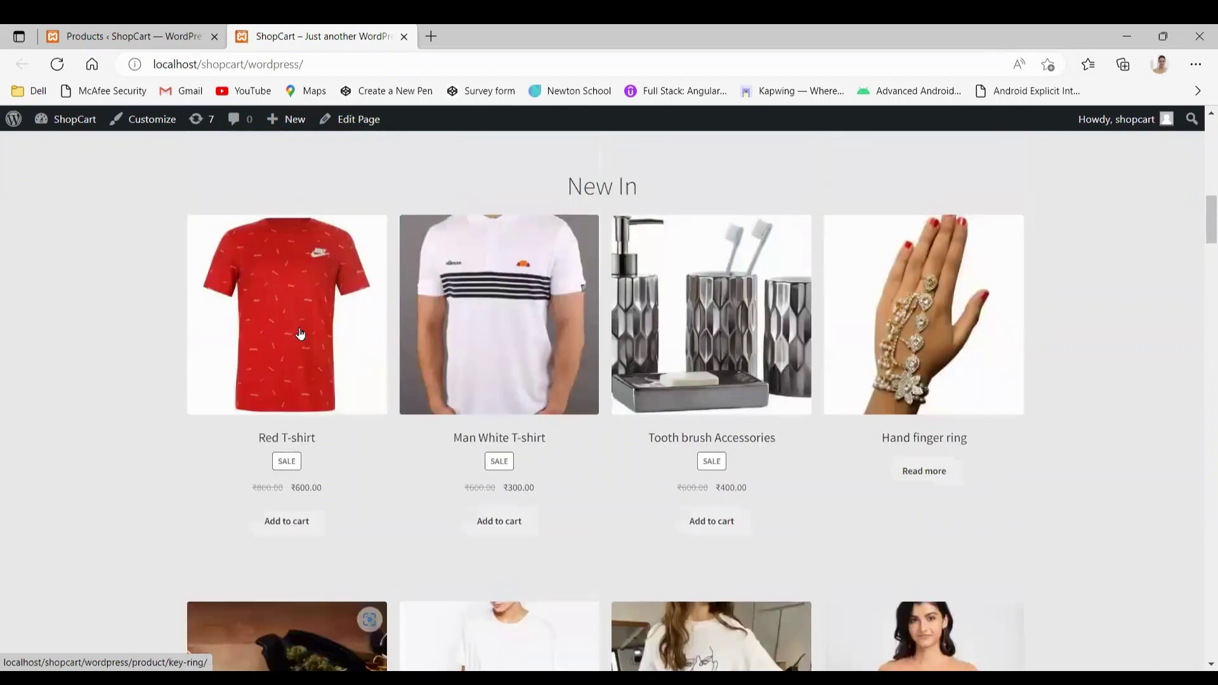
scroll(300, 334, "up", 5)
scroll(300, 333, "down", 20)
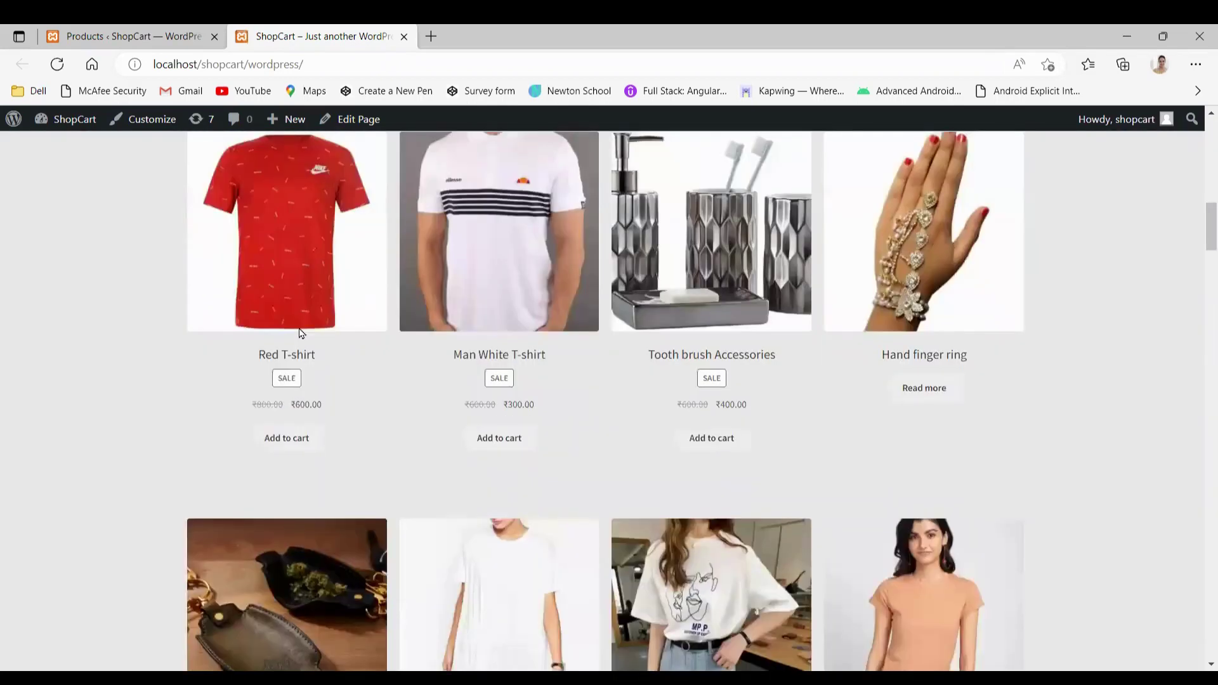
scroll(300, 333, "down", 20)
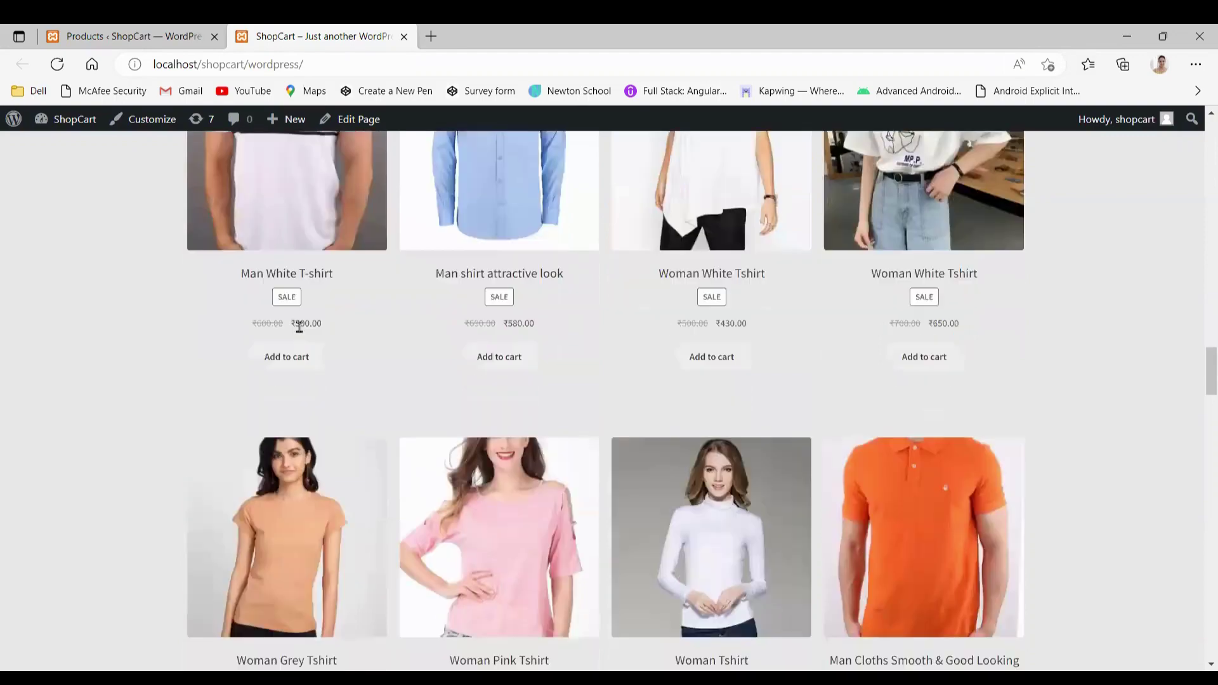
scroll(300, 333, "down", 15)
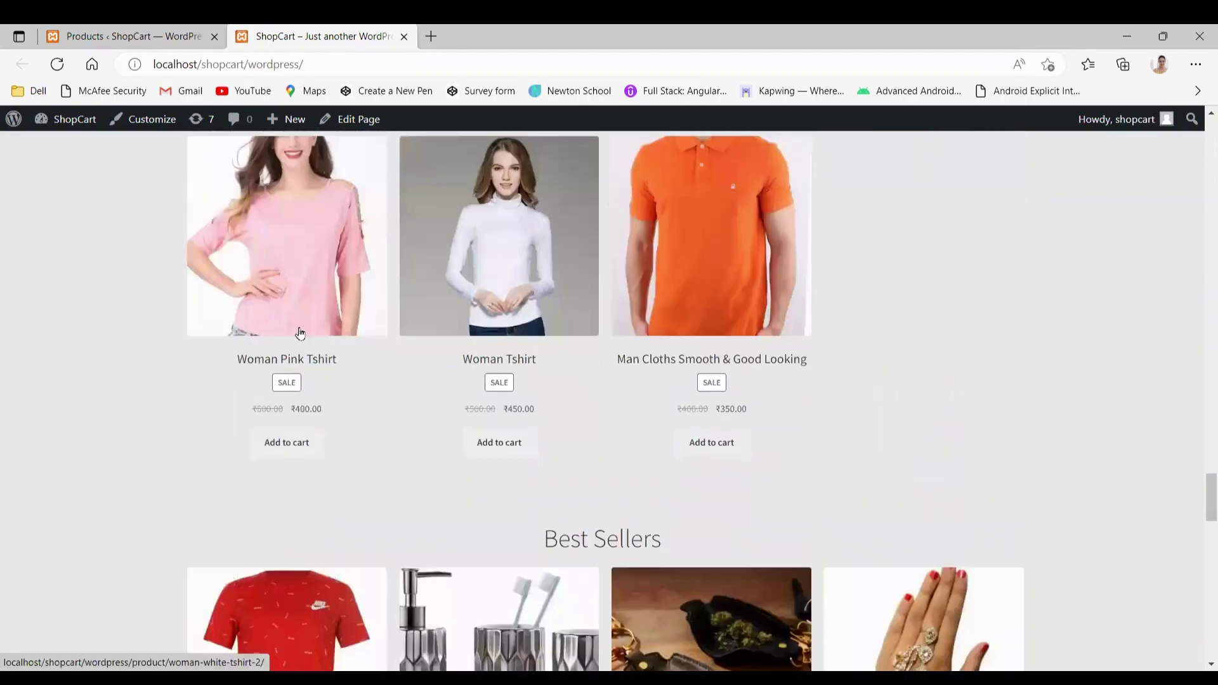
scroll(301, 333, "down", 10)
scroll(300, 333, "up", 13)
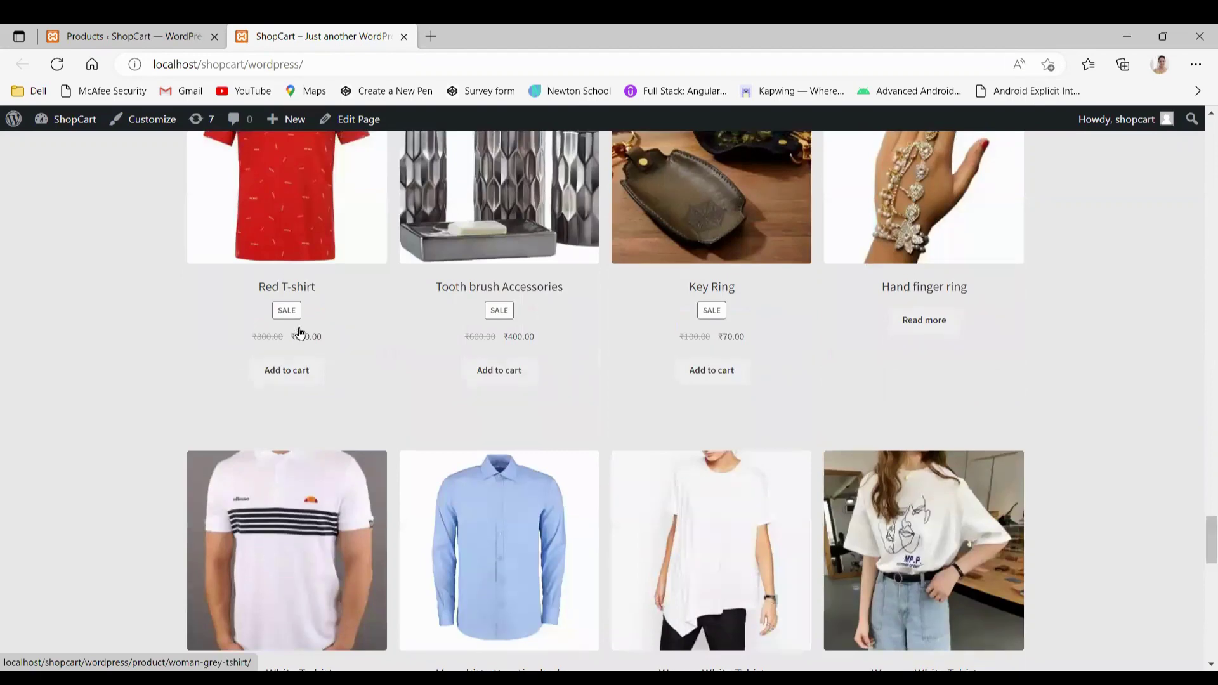
scroll(300, 334, "up", 15)
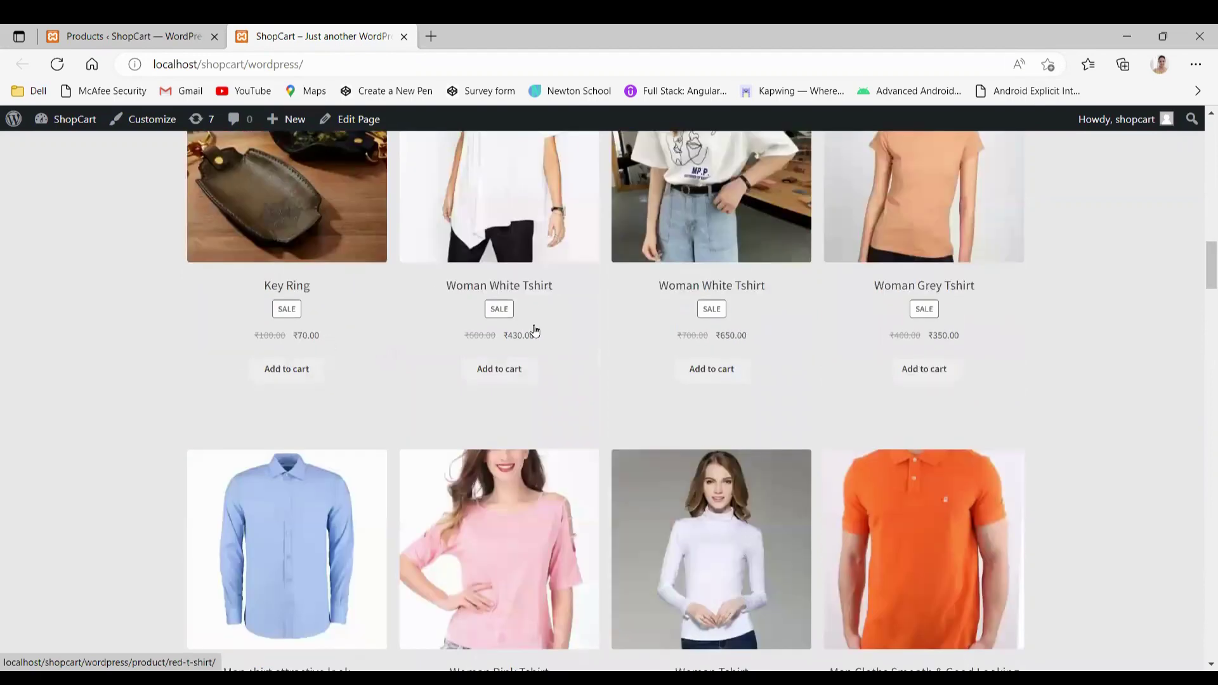
Examine the storefront homepage again, from the welcome banner and Shop by Category section through the product rows down to the Best Sellers heading
scroll(531, 328, "up", 10)
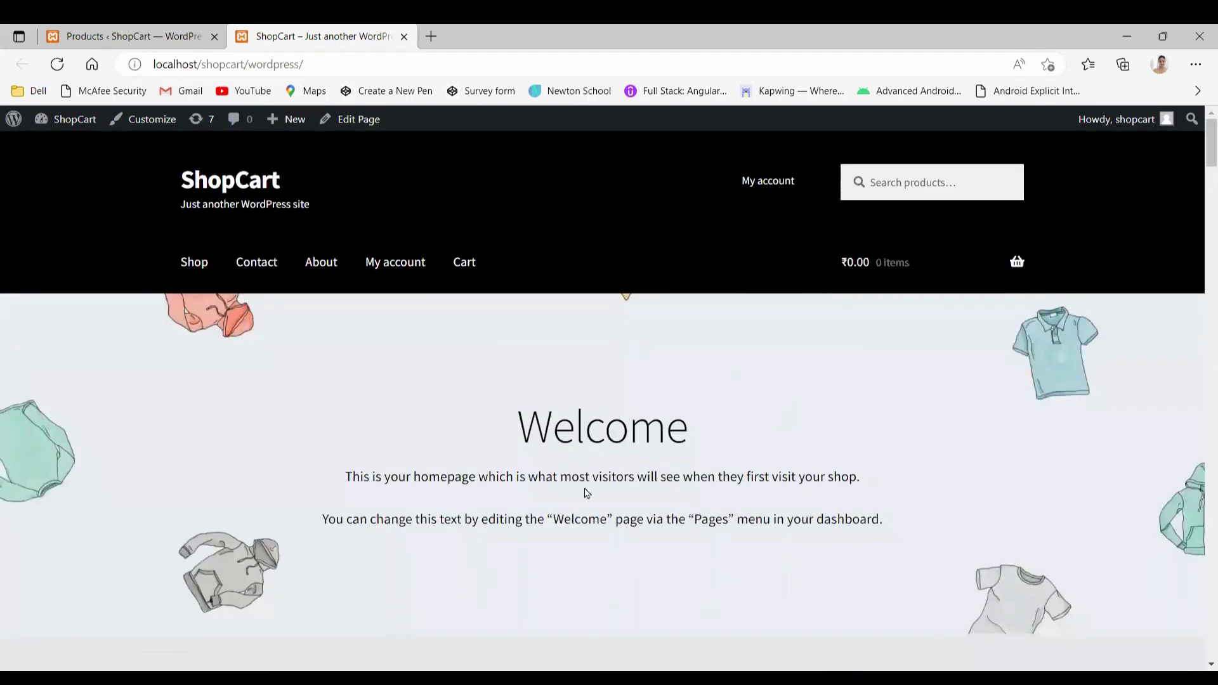
scroll(583, 564, "down", 2)
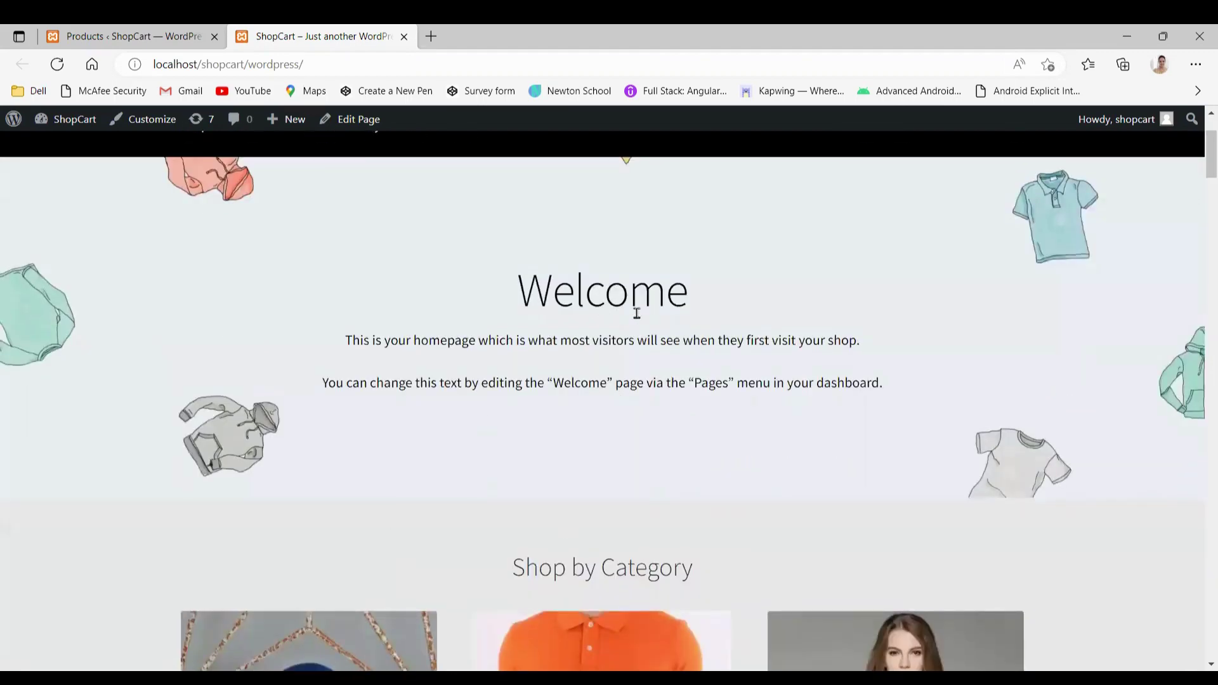
scroll(518, 418, "down", 5)
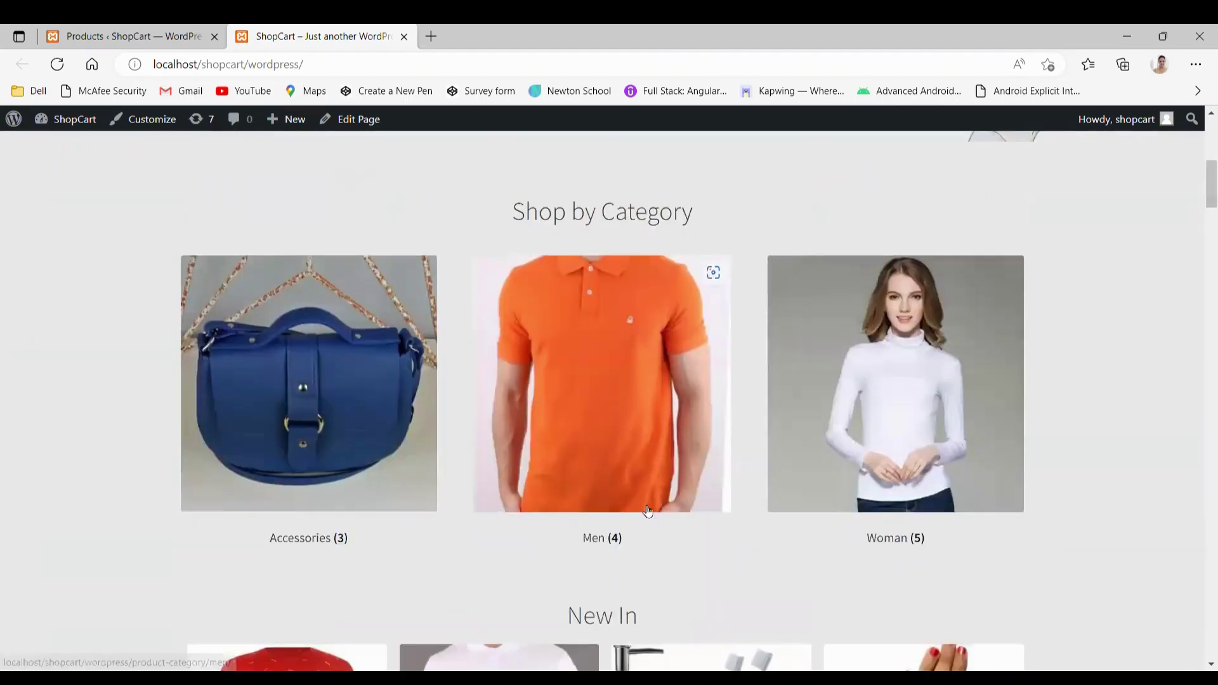
scroll(502, 487, "up", 4)
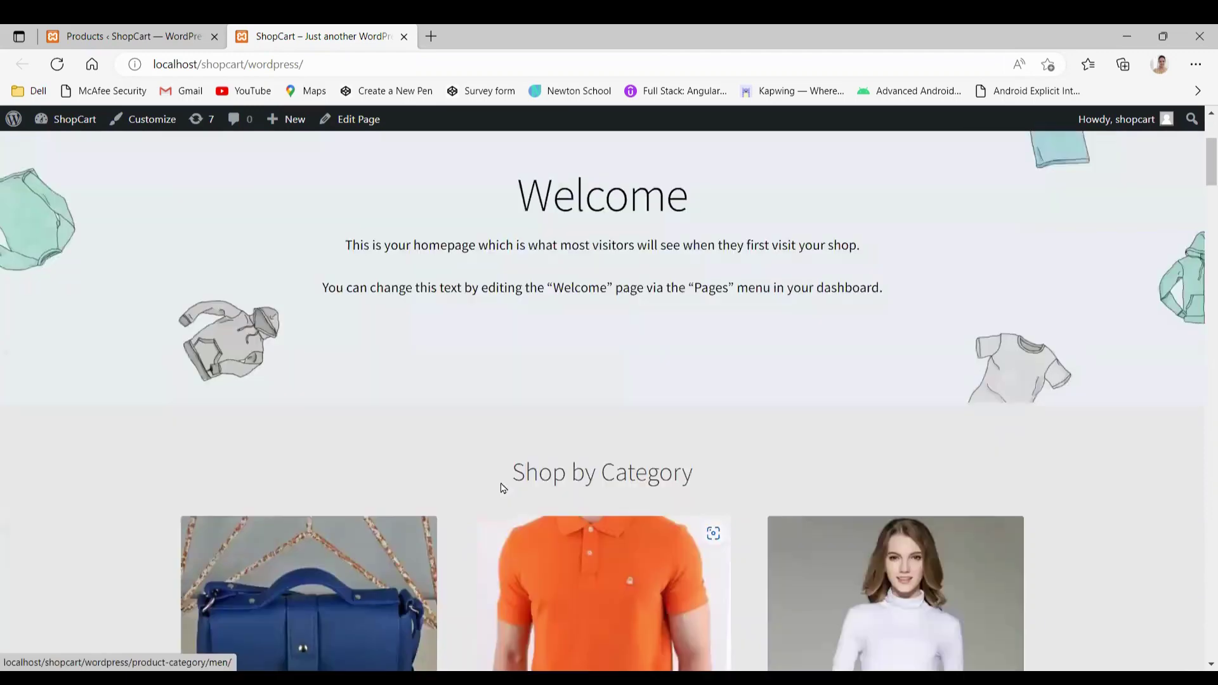
scroll(571, 495, "down", 1)
scroll(573, 497, "down", 20)
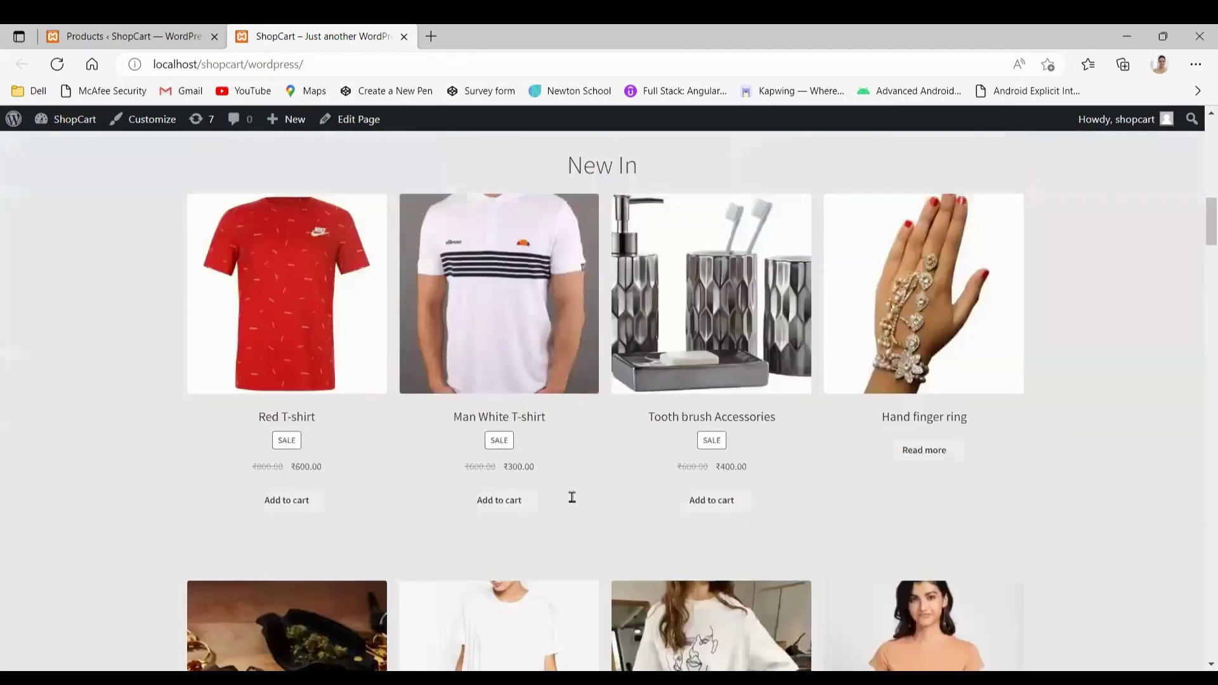
scroll(574, 503, "down", 15)
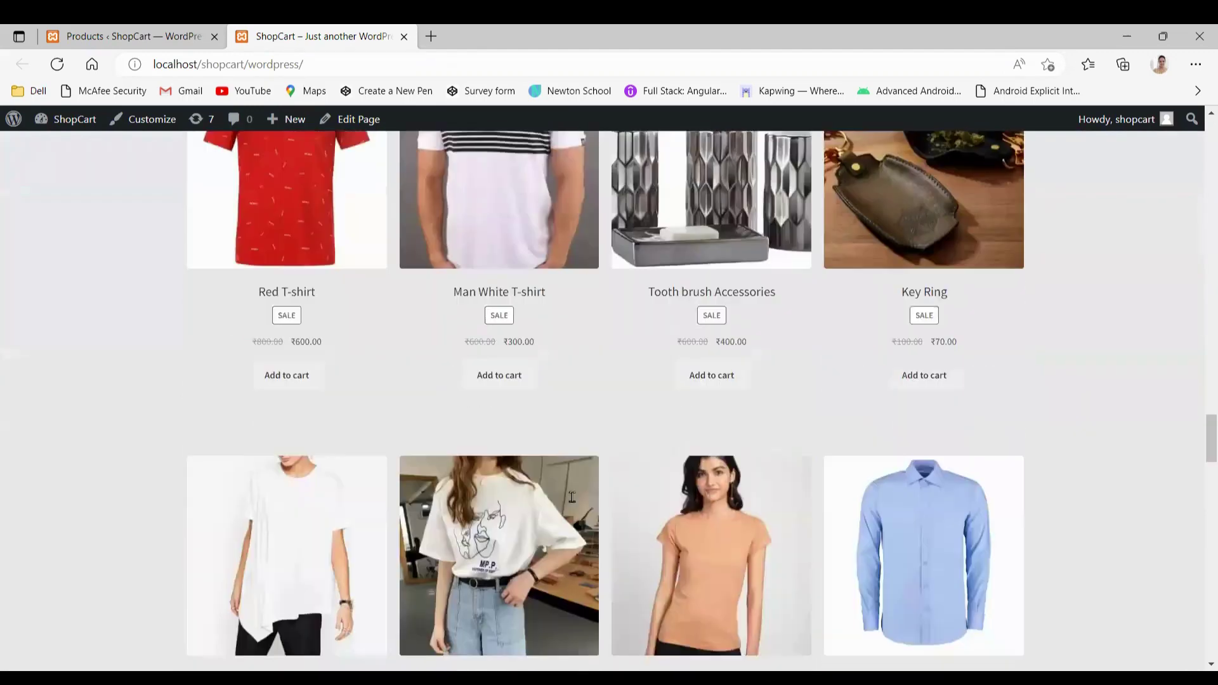
scroll(573, 503, "down", 1)
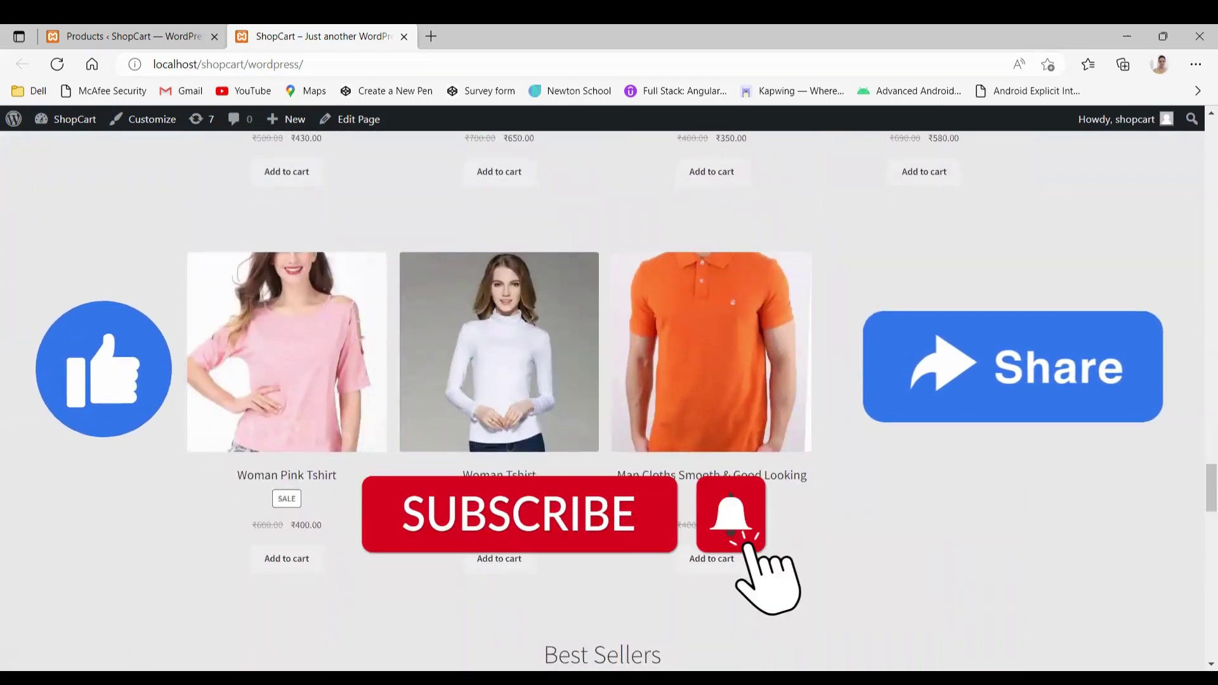
scroll(573, 502, "up", 3)
scroll(573, 503, "up", 6)
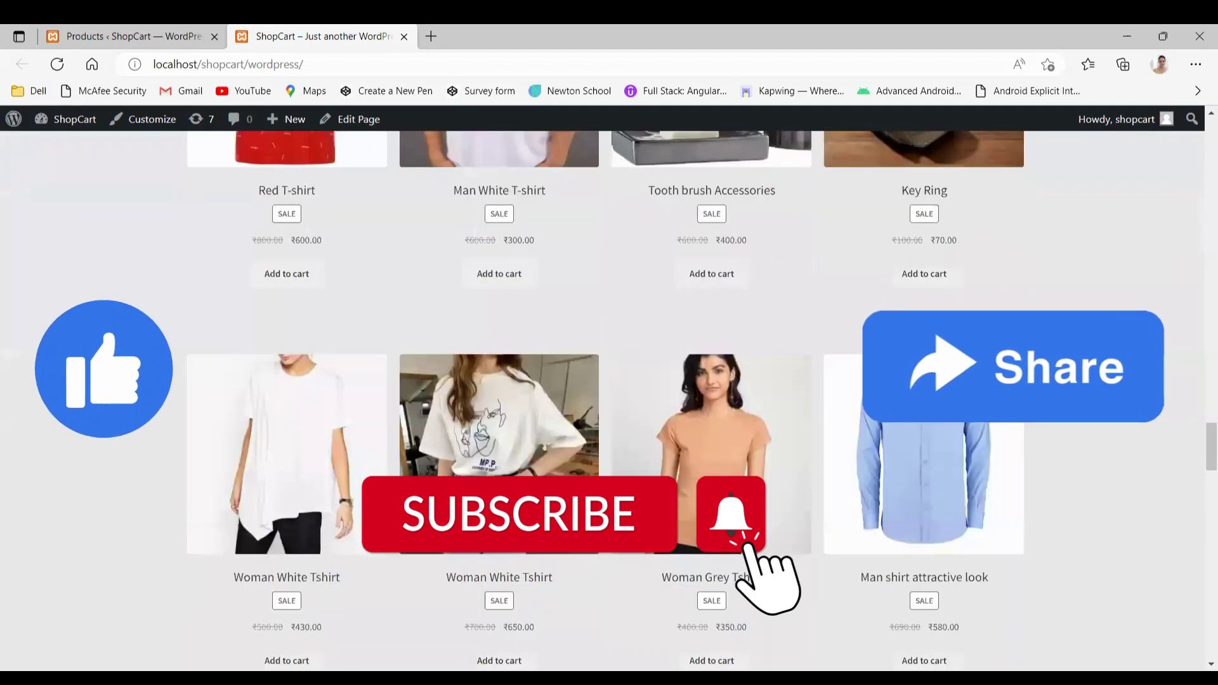